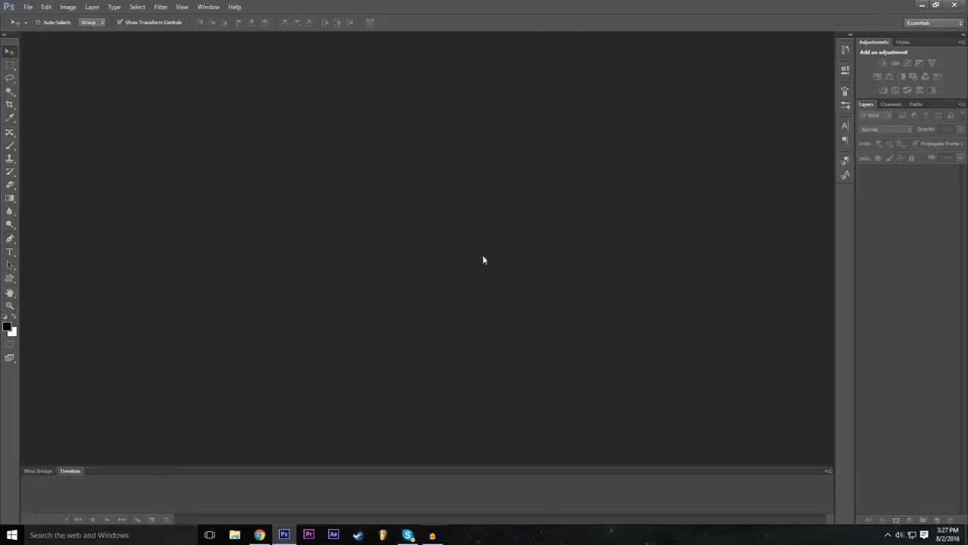
Step: Set the workspace to Essentials (Default)
left_click(212, 6)
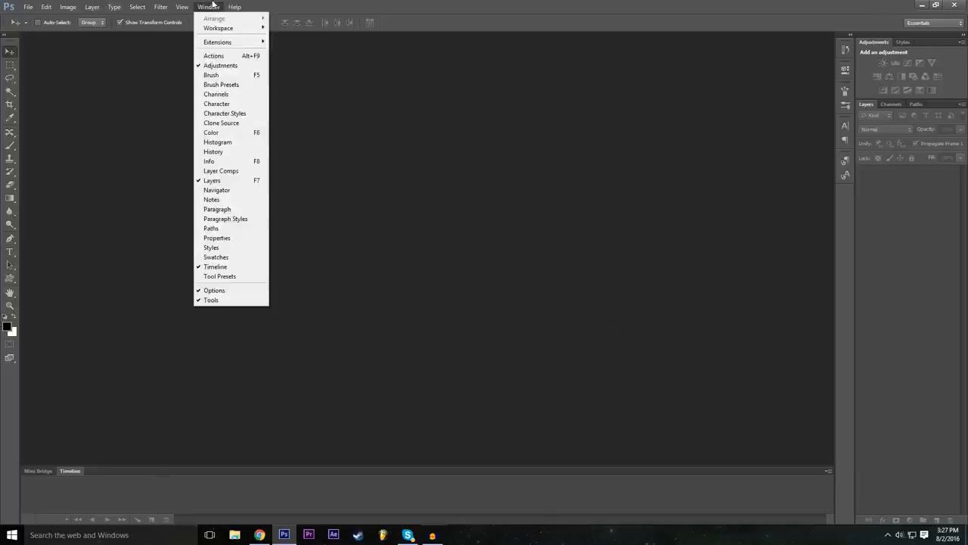
mouse_move(235, 28)
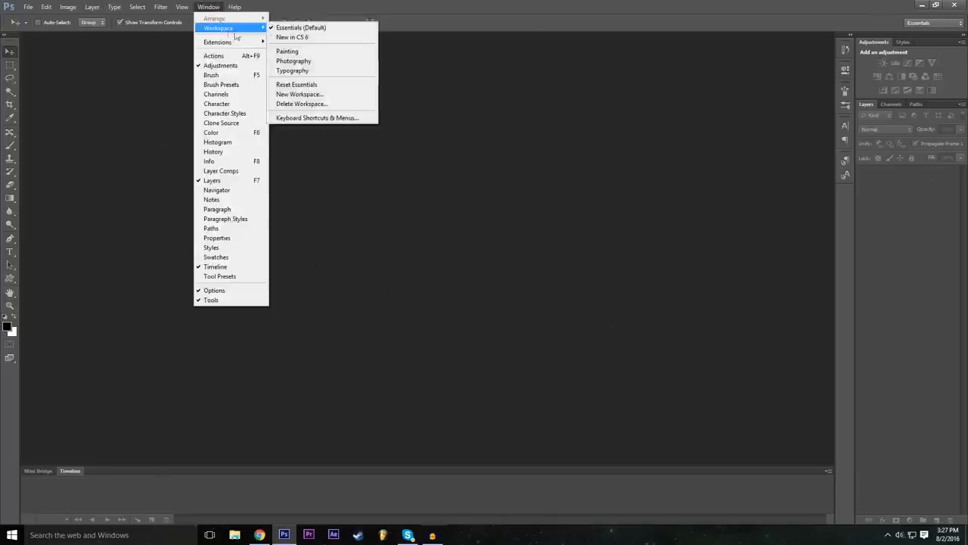
left_click(327, 30)
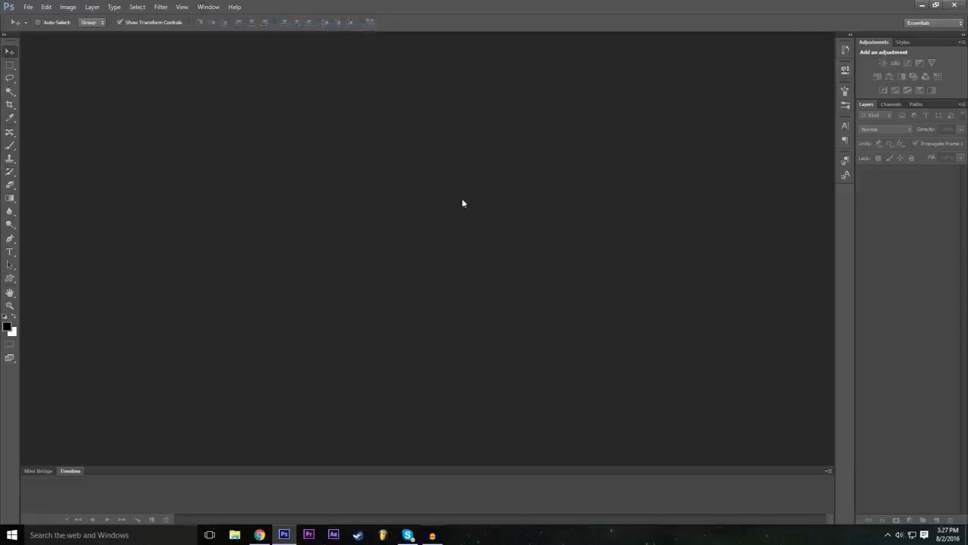
Step: Start a new document, collapse its advanced settings and name it Example
left_click(27, 6)
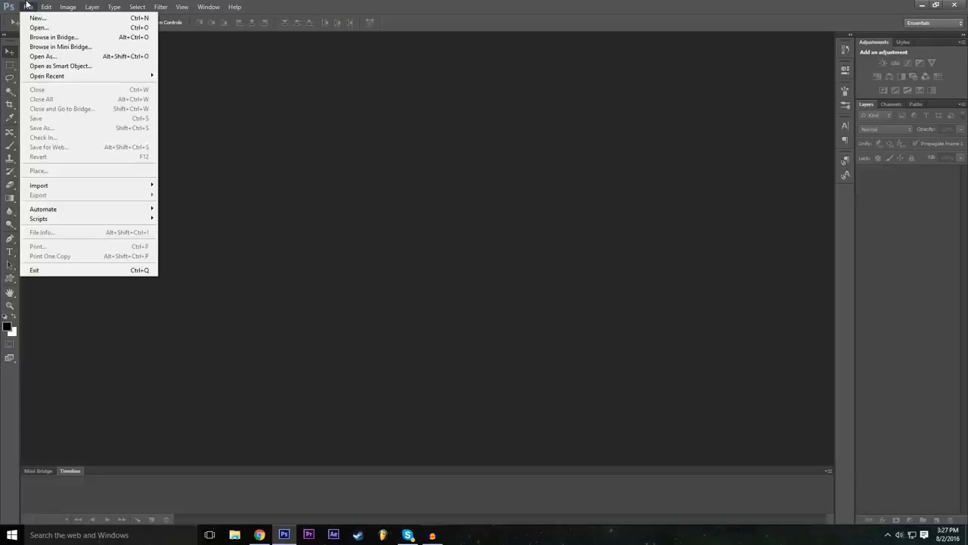
left_click(37, 18)
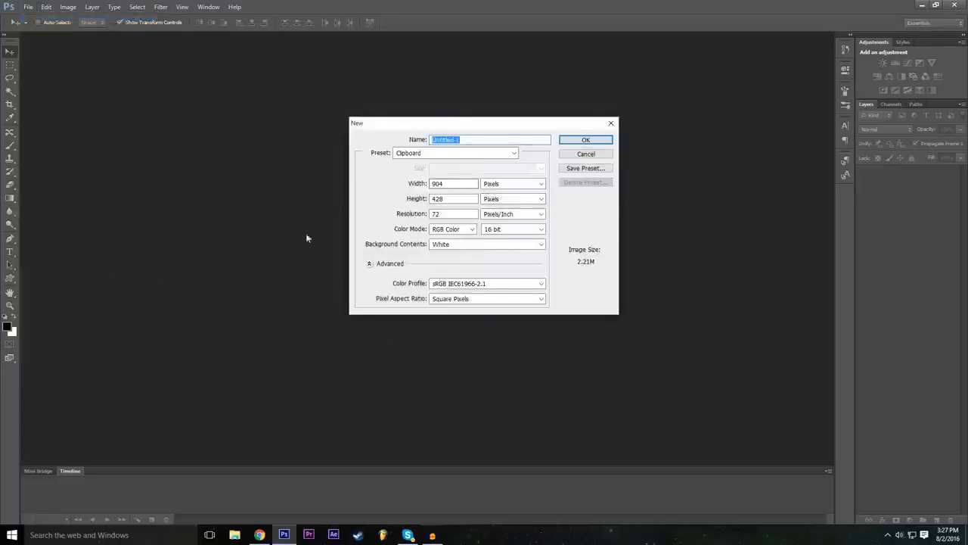
left_click(370, 263)
left_click_drag(489, 140, 357, 152)
type("Example")
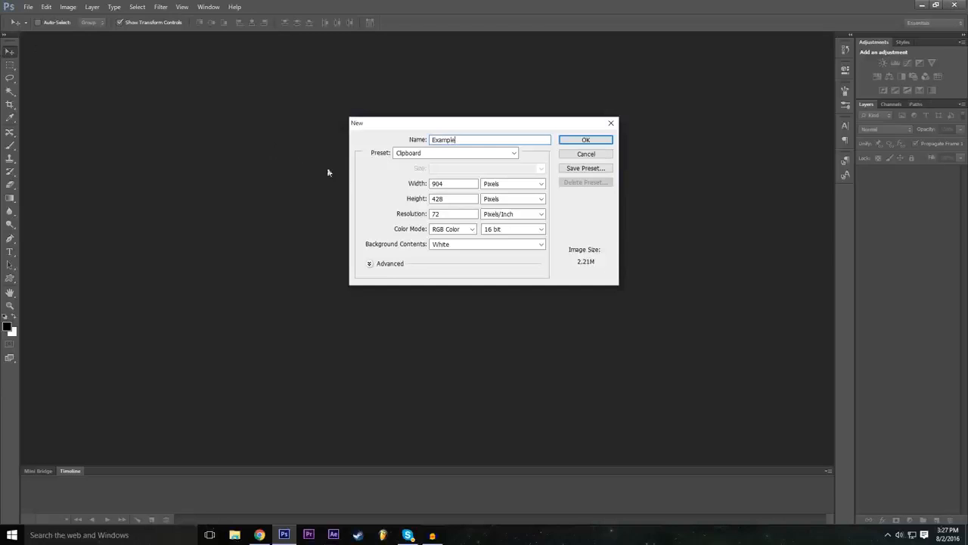
left_click(328, 172)
Step: Set the new document's width to 1920 and its height to 1080
left_click(459, 186)
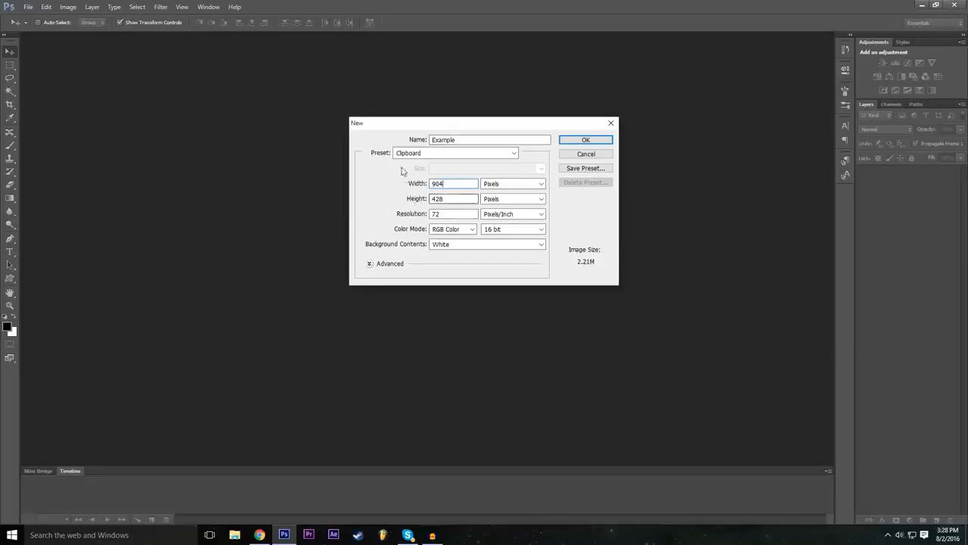
double_click(446, 184)
type("1920")
left_click(456, 200)
key("BackSpace")
key("BackSpace")
key("BackSpace")
type("1080")
left_click(390, 189)
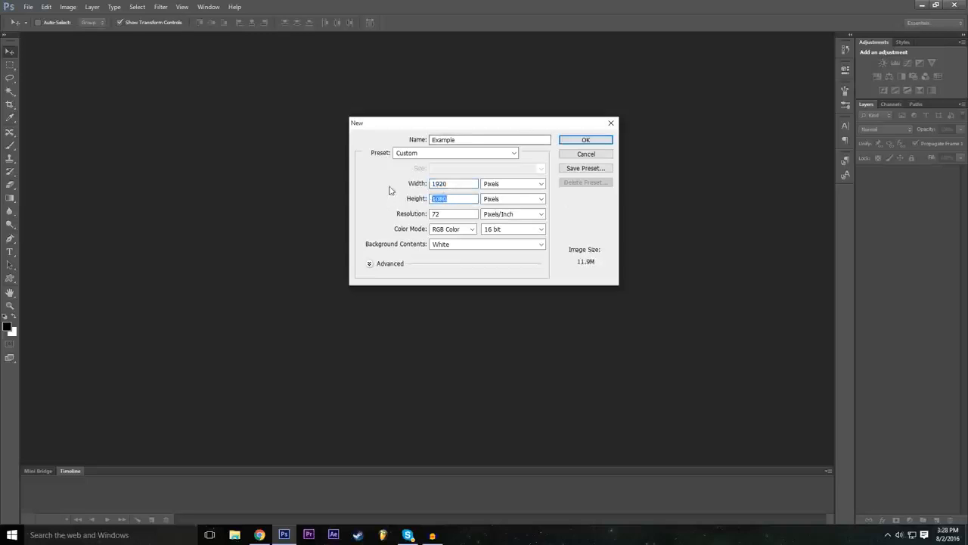
Step: Choose Pixels as the unit for the new document's width
left_click(516, 184)
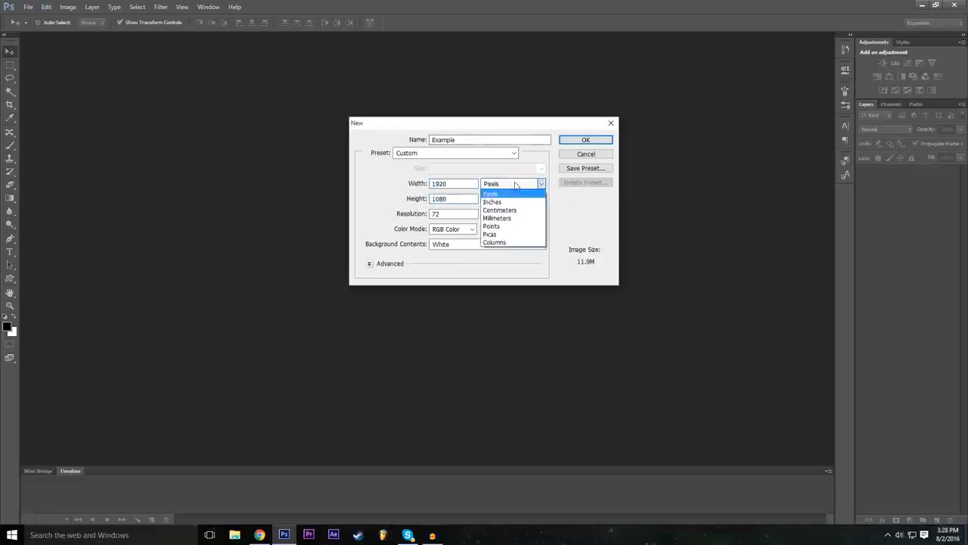
left_click(516, 186)
left_click(518, 215)
left_click(518, 215)
left_click(514, 183)
left_click(506, 184)
key("Tab")
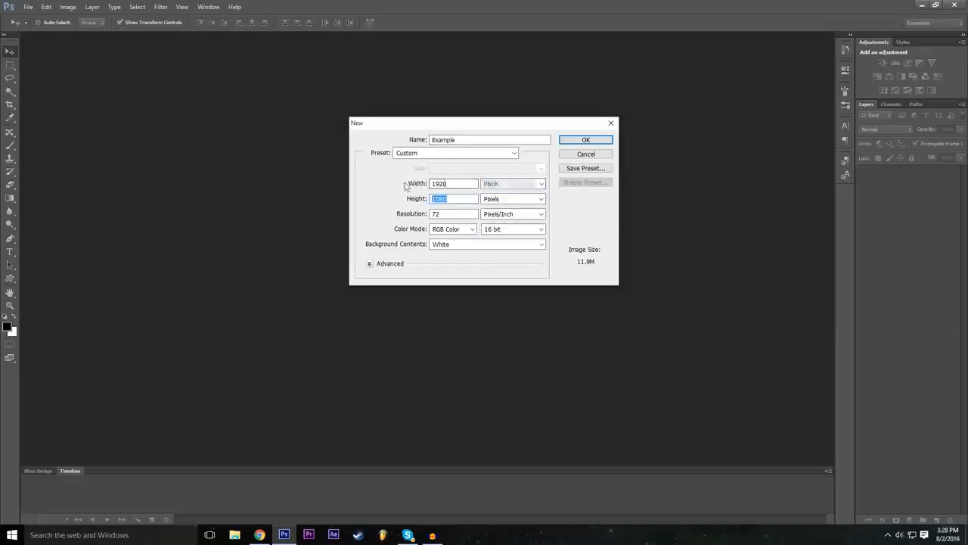
left_click(511, 185)
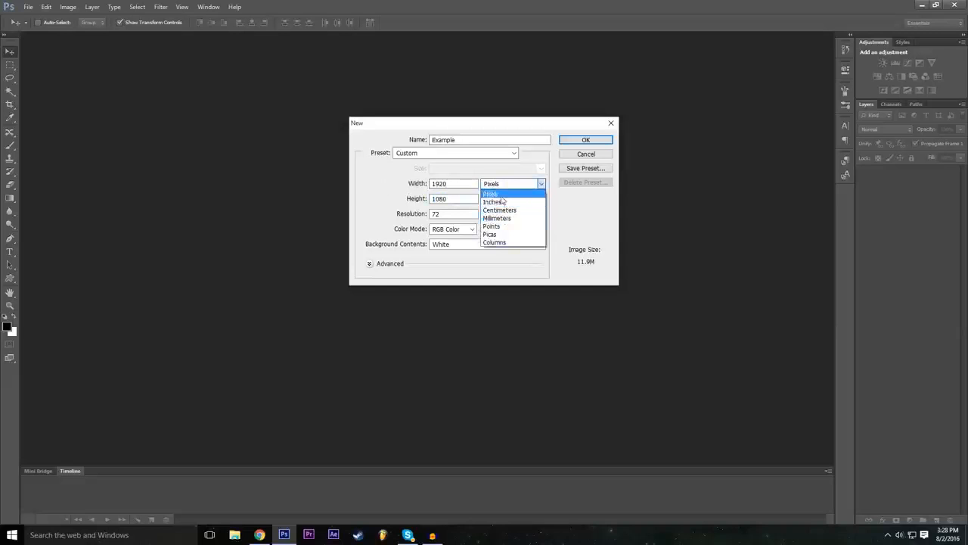
left_click(504, 194)
Step: Choose Pixels as the unit for the new document's height
left_click(501, 199)
left_click(501, 199)
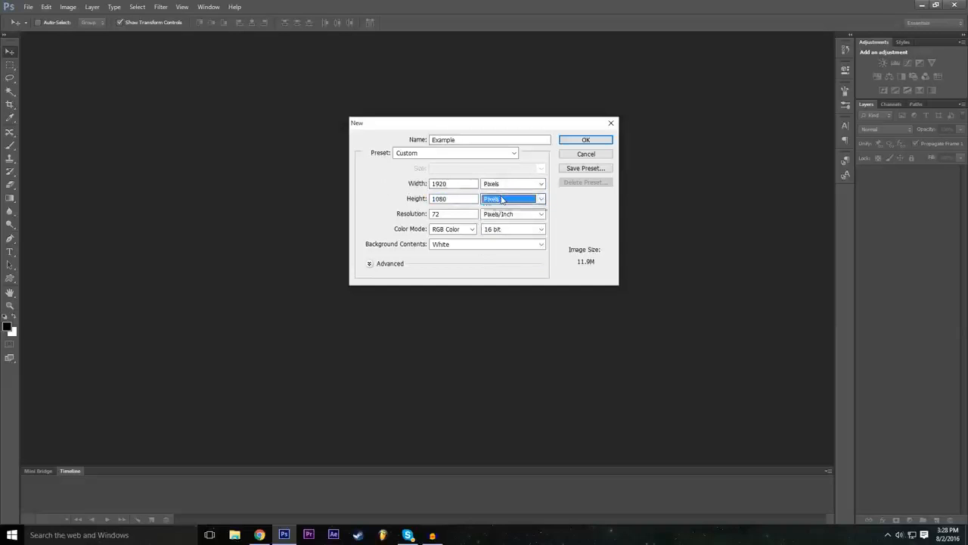
left_click(501, 199)
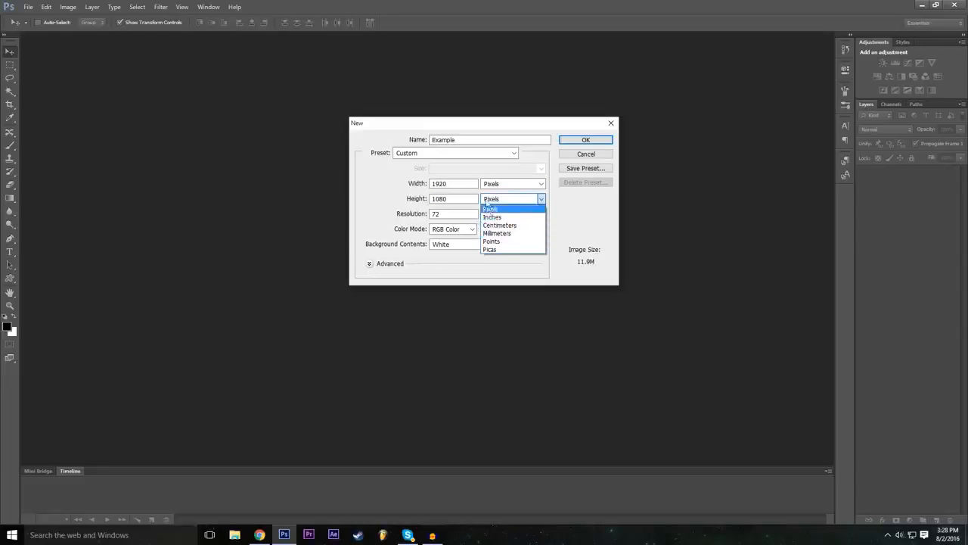
left_click(397, 200)
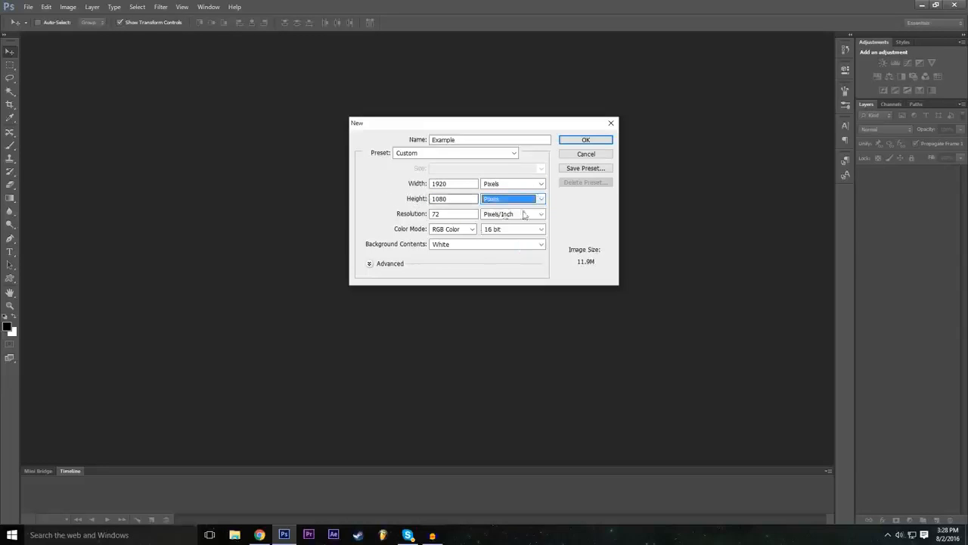
left_click(402, 194)
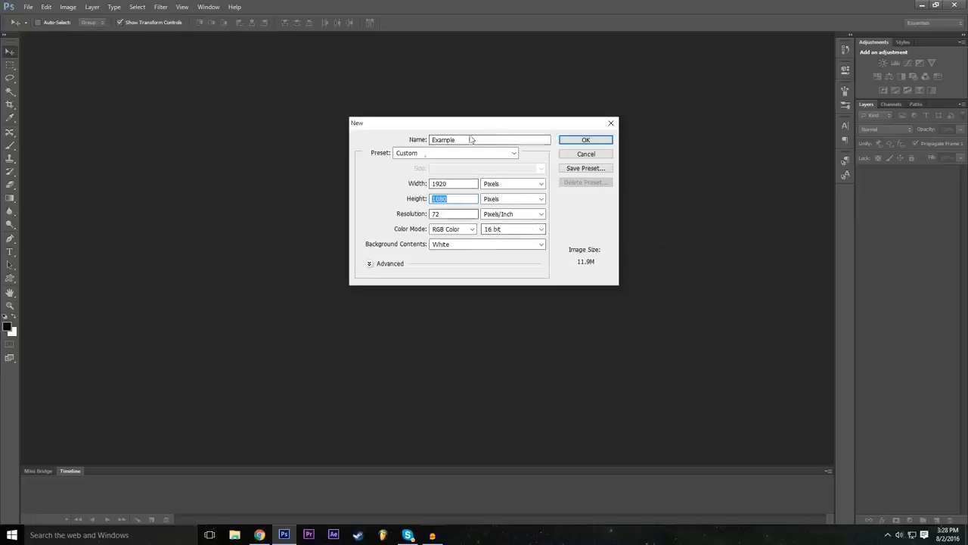
Step: Select a 16 bit color depth for the new document and create it
left_click(500, 229)
left_click(404, 234)
left_click(514, 230)
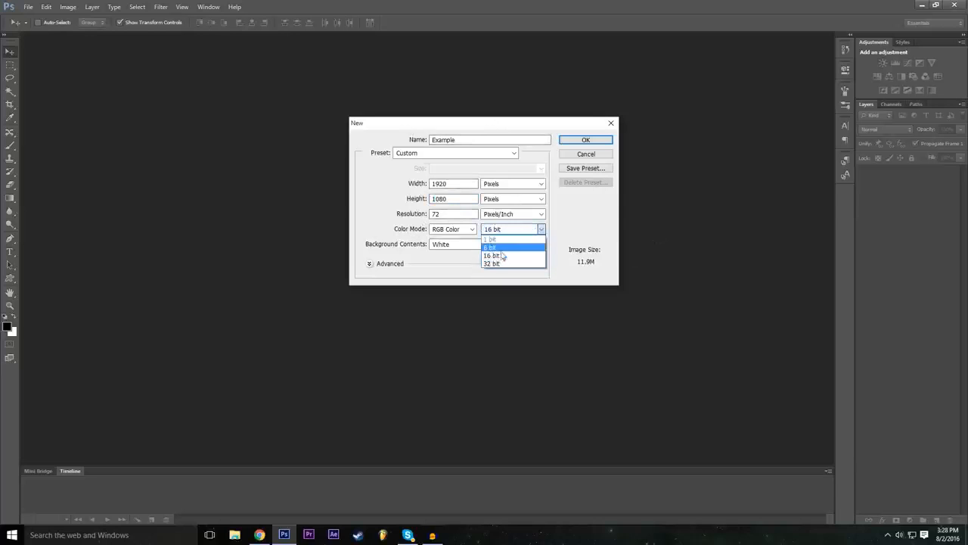
left_click(501, 256)
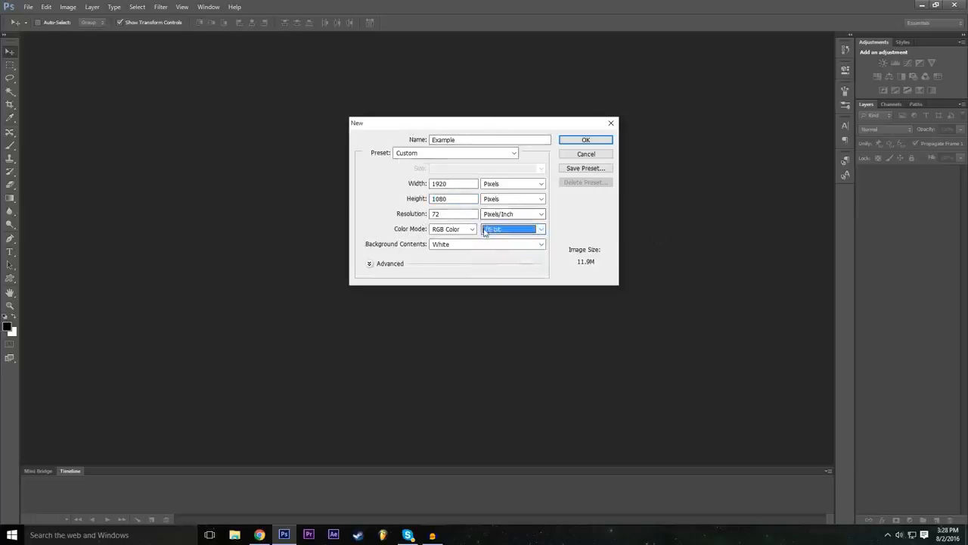
left_click(586, 141)
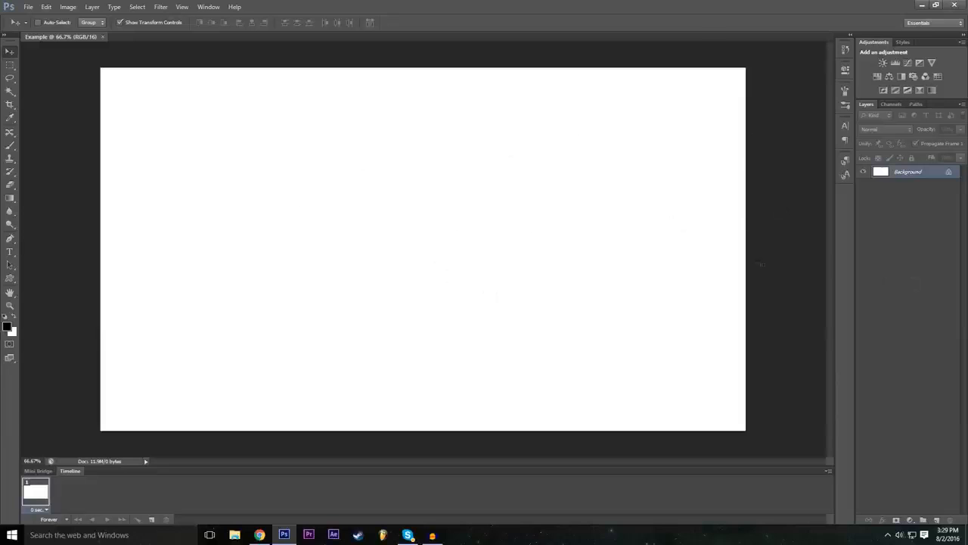
Step: Start converting the locked background into a regular layer and name it Background
double_click(950, 174)
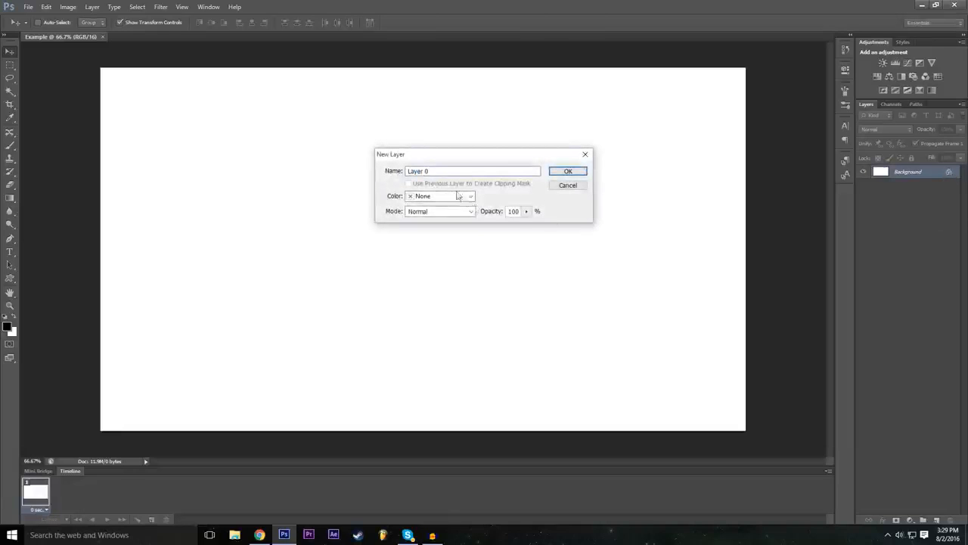
left_click(472, 173)
double_click(465, 170)
type("Background")
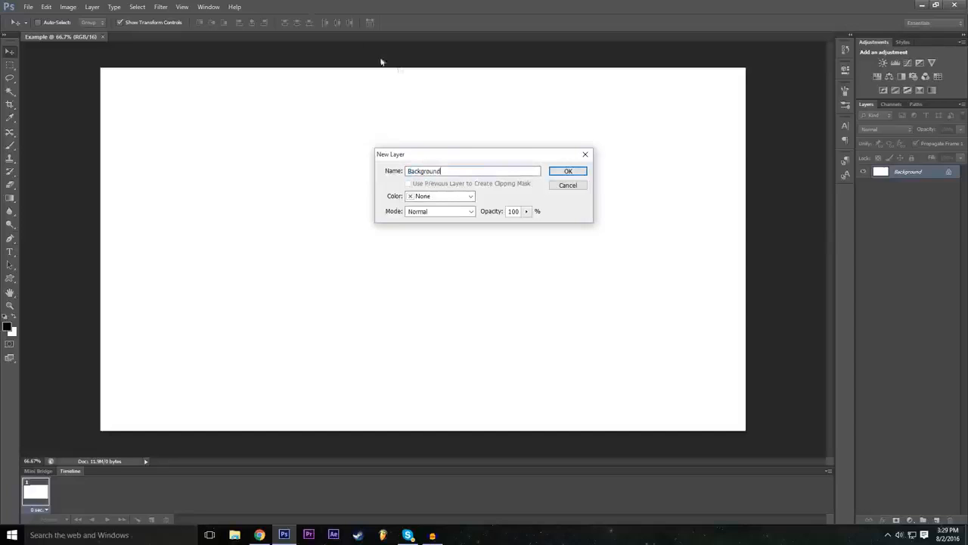
Step: Try Orange as the color label for the converted Background layer
left_click(467, 196)
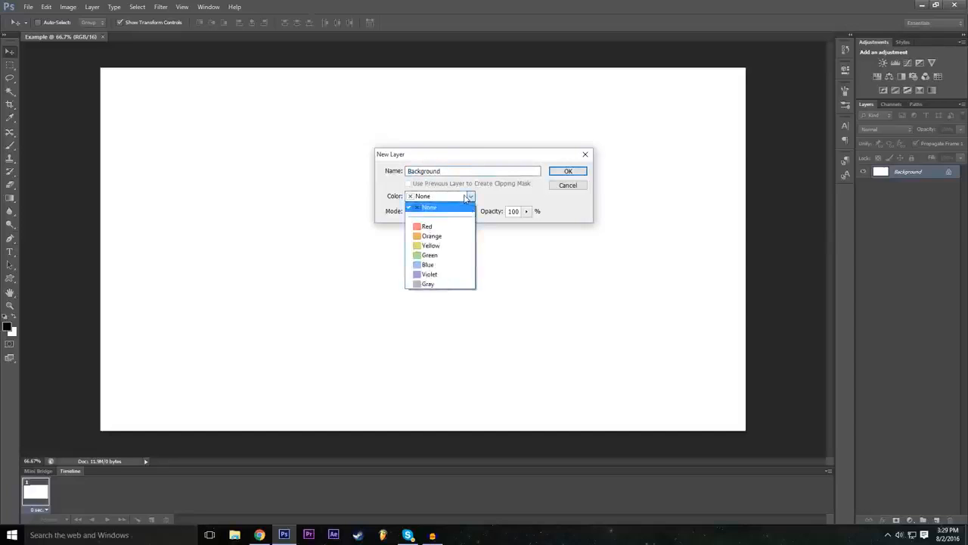
left_click(467, 196)
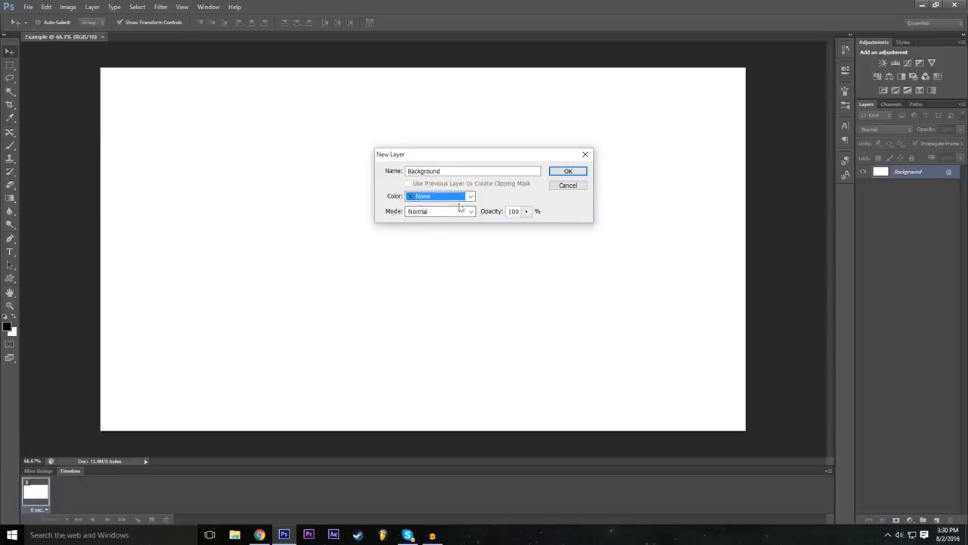
left_click(428, 198)
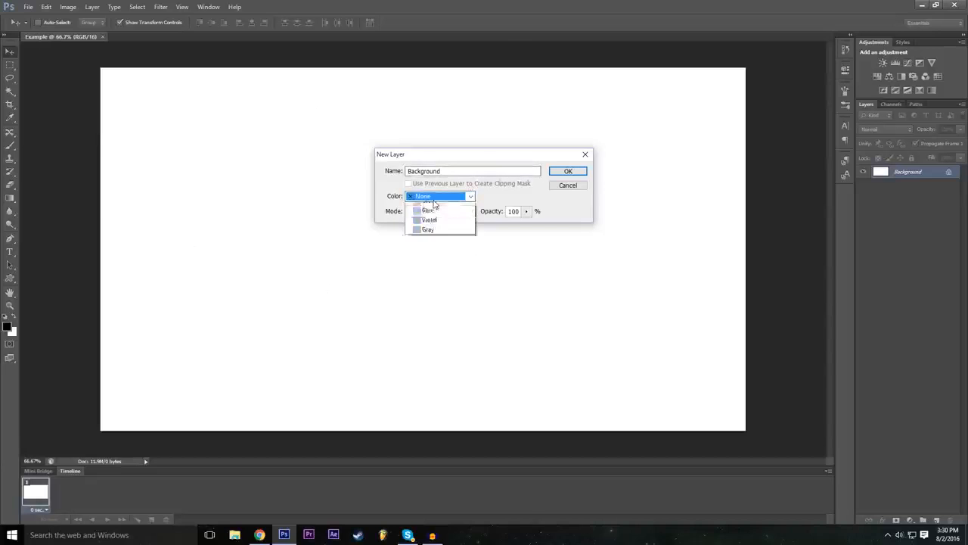
left_click(446, 236)
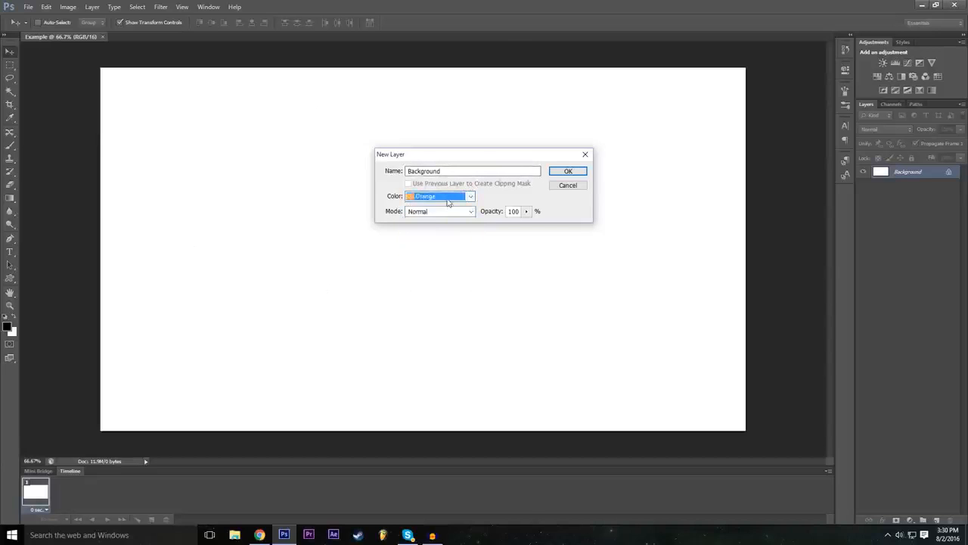
left_click(448, 201)
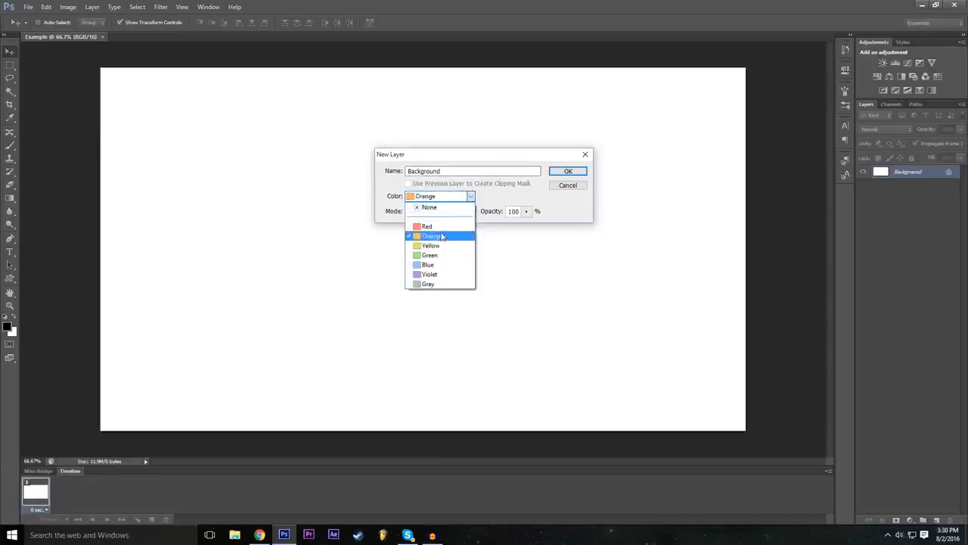
left_click(441, 236)
Step: Set the layer's color label to Red and confirm the conversion to an unlocked layer
left_click(448, 200)
left_click(443, 224)
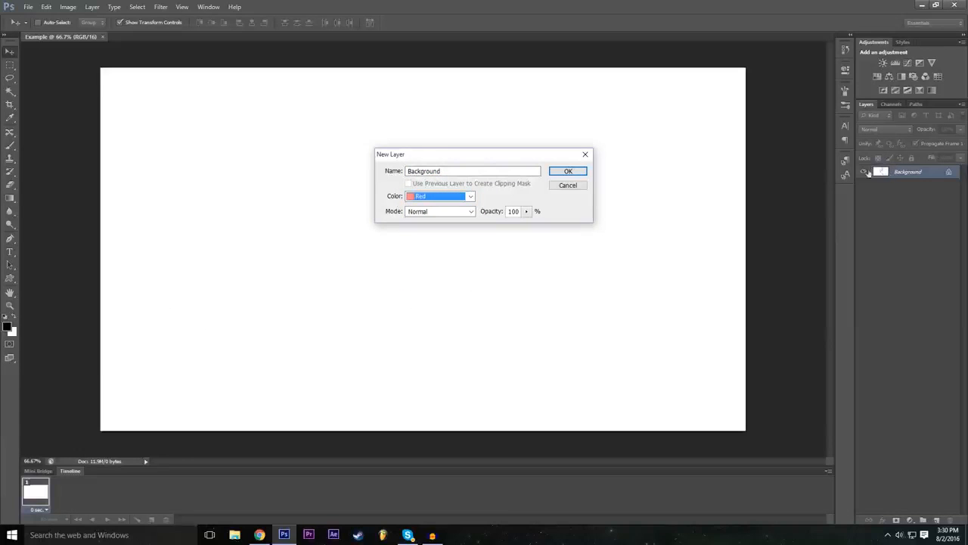
left_click(440, 198)
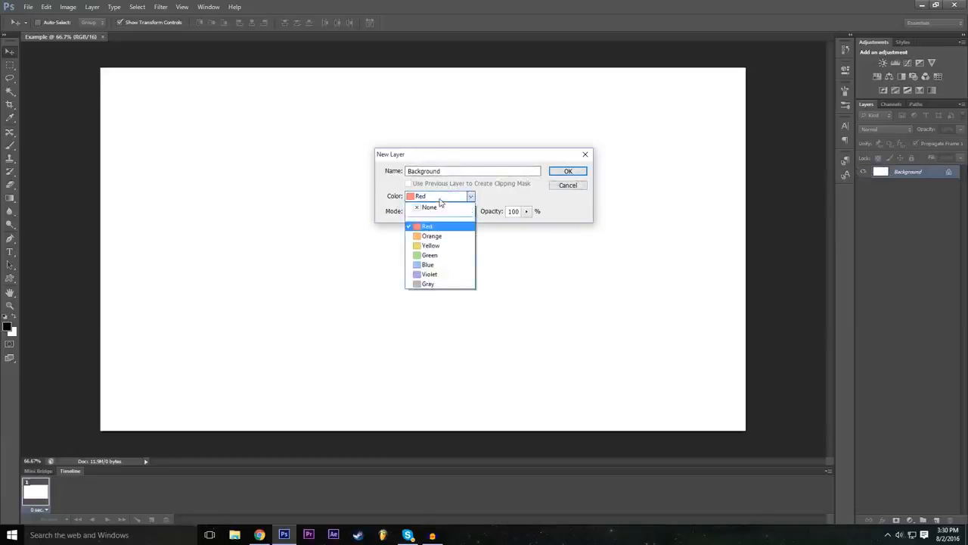
left_click(469, 201)
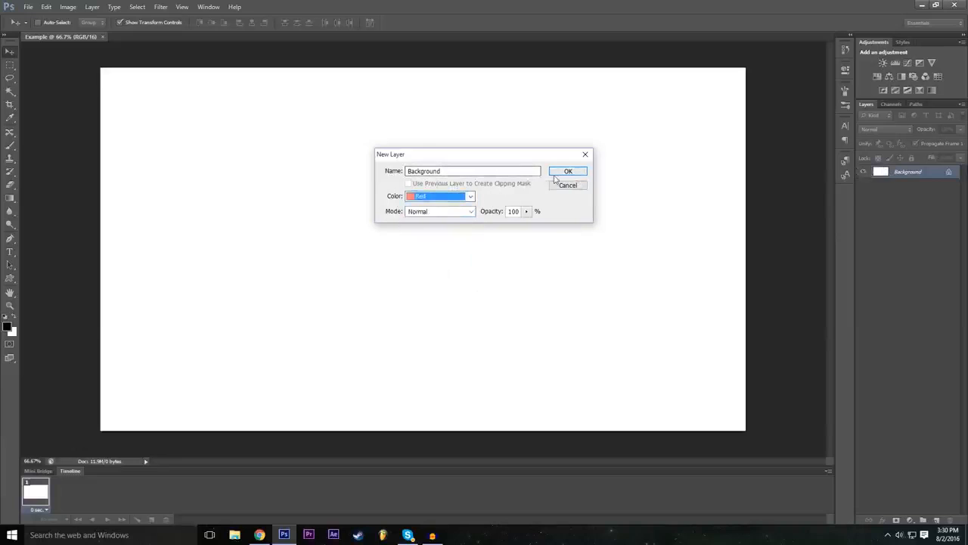
left_click(573, 174)
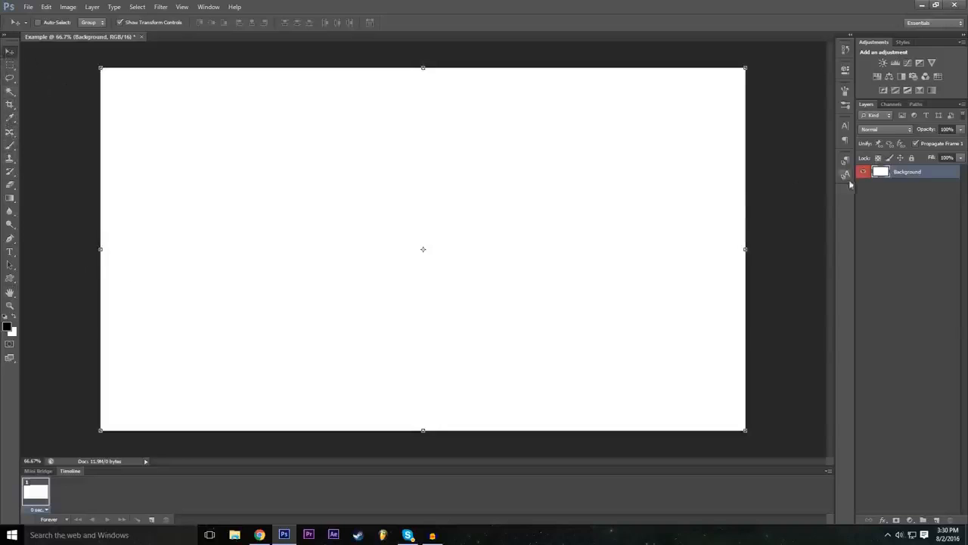
Step: Select the Background layer and move it freely across the canvas, first down and left, then up and right
left_click(886, 216)
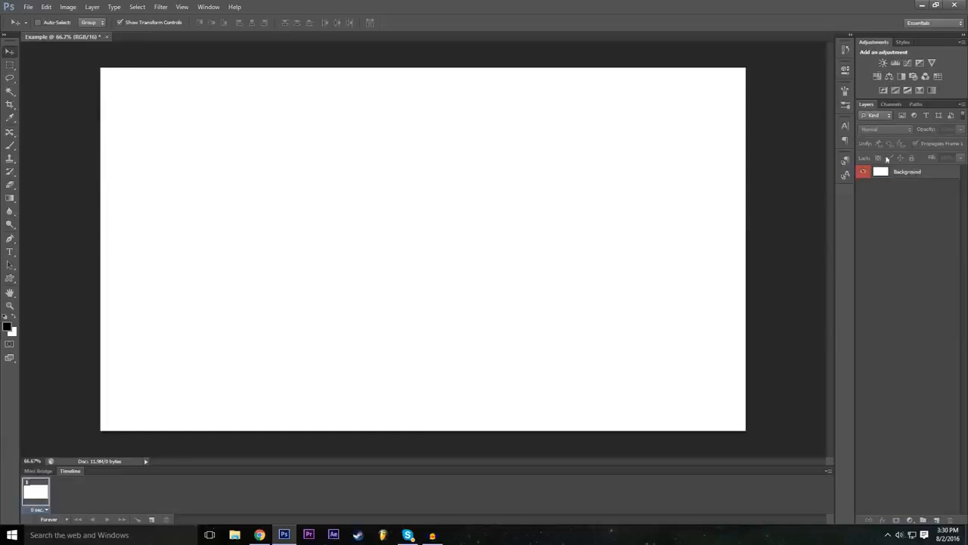
left_click(910, 174)
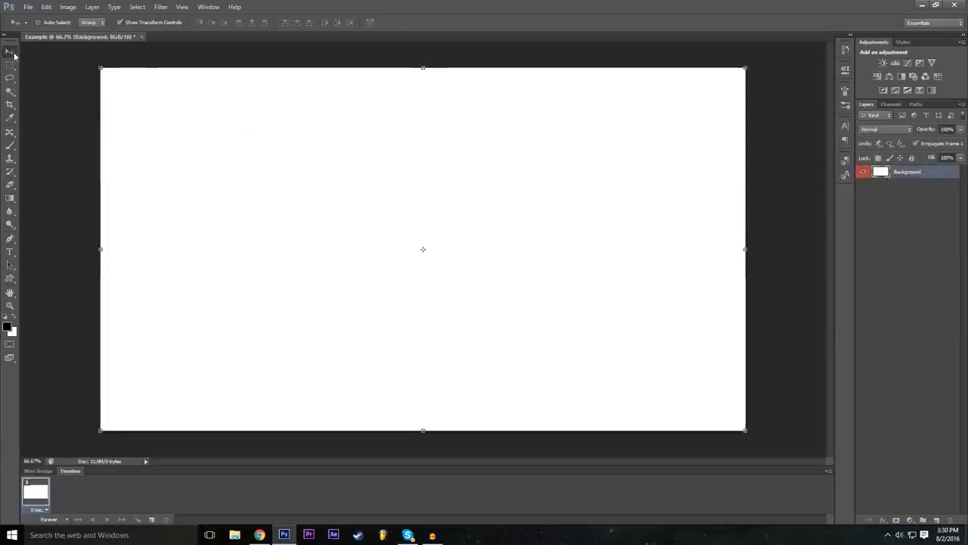
left_click_drag(299, 159, 227, 246)
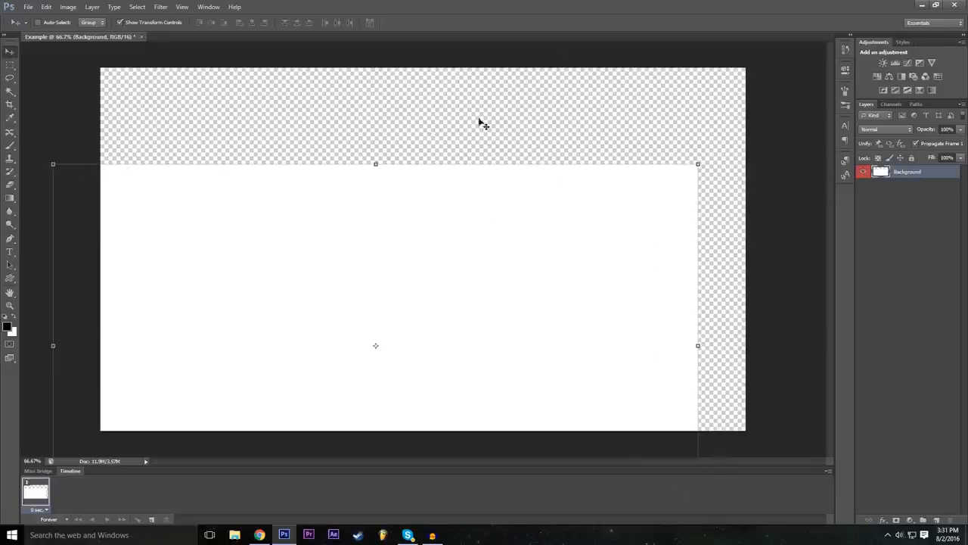
left_click_drag(518, 294, 610, 215)
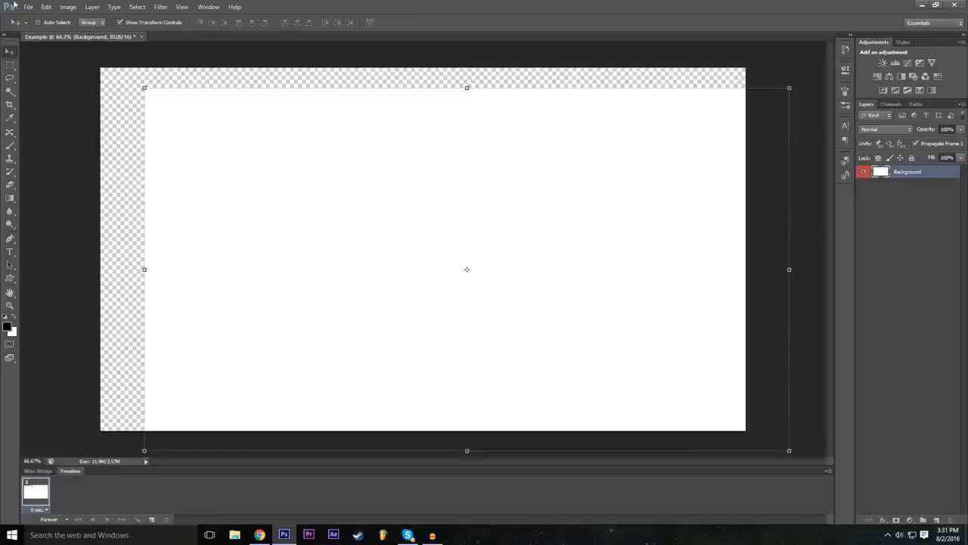
Step: Undo both moves of the Background layer and its conversion to an unlocked layer
left_click(47, 6)
left_click(52, 17)
left_click(46, 7)
left_click(46, 7)
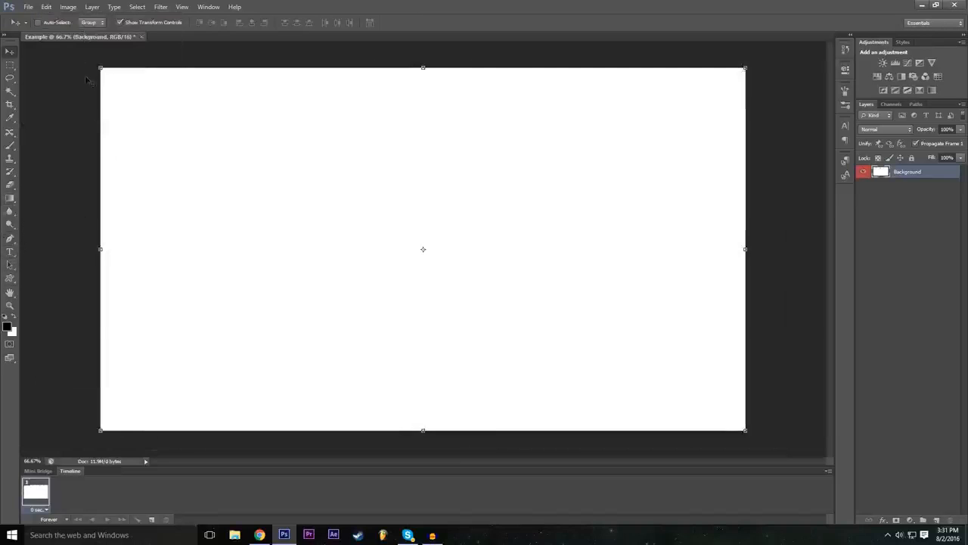
key("ctrl+z")
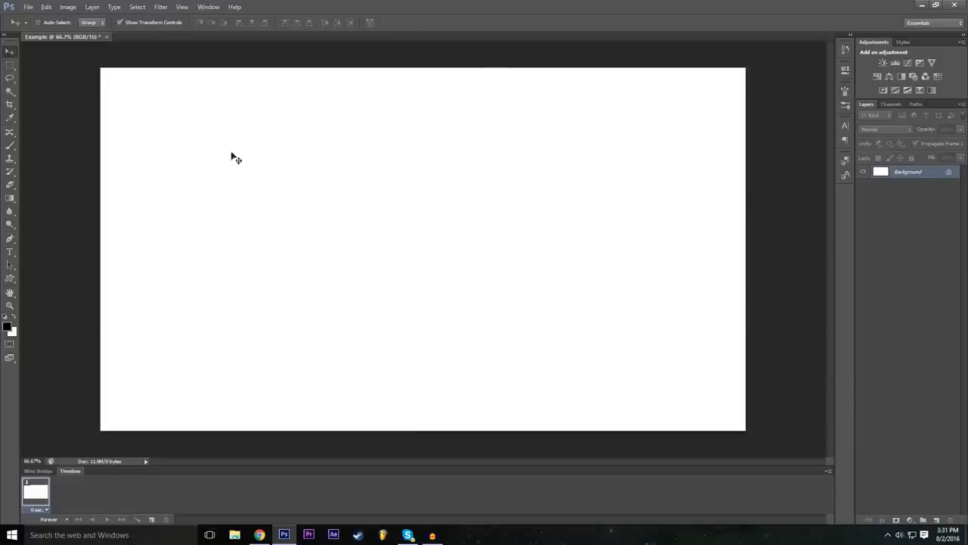
Step: Try to move the locked Background layer on the canvas
left_click(268, 203)
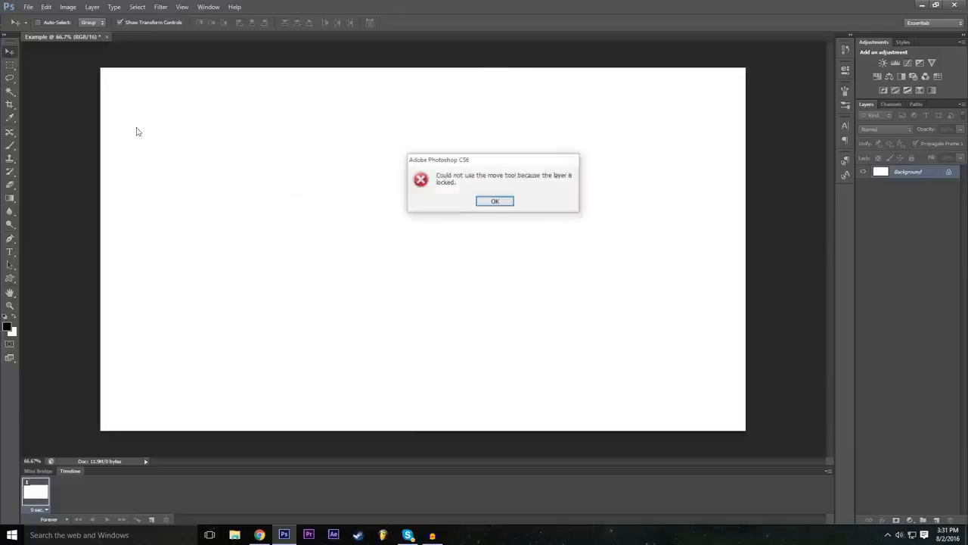
left_click(512, 206)
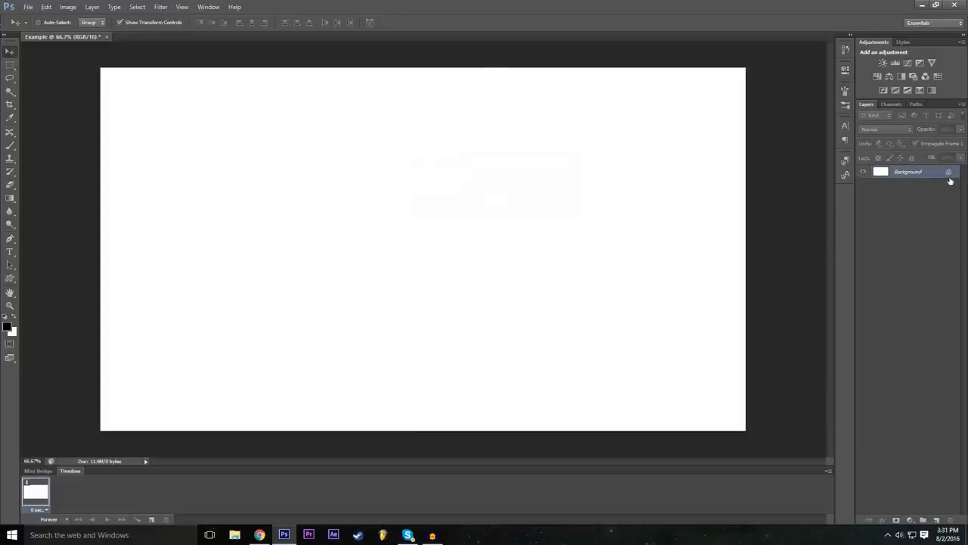
Step: Step forward in the edit history to restore the Background layer's conversion to an unlocked layer with the red label
left_click(28, 7)
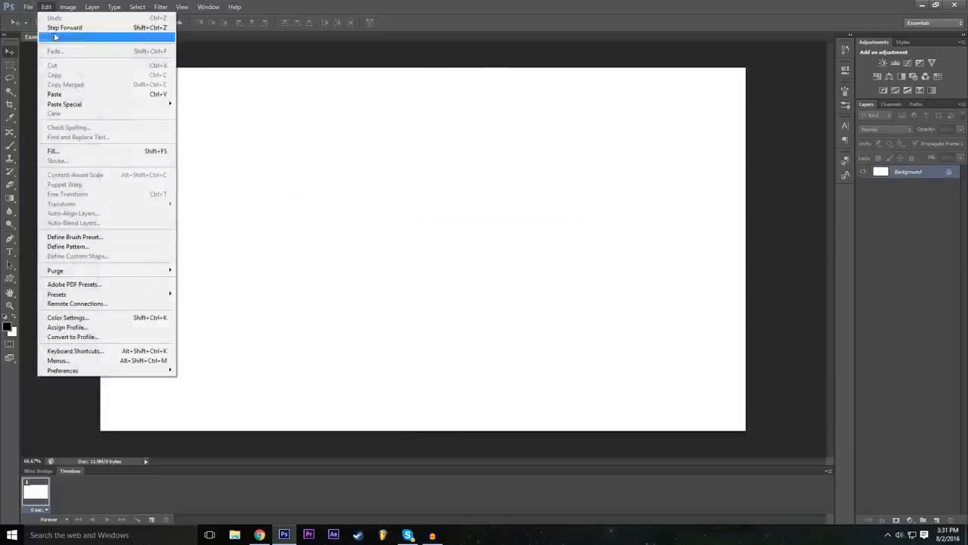
left_click(50, 24)
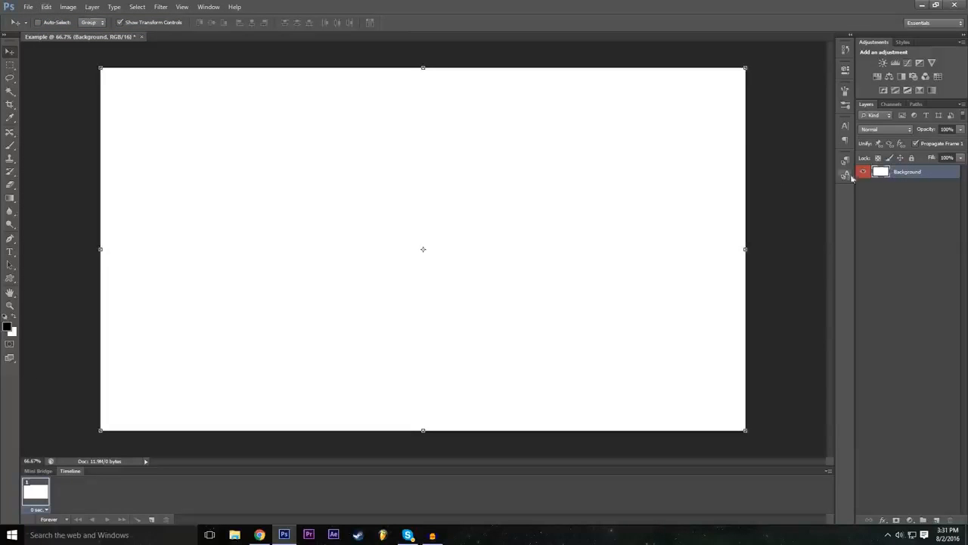
key("ctrl+z")
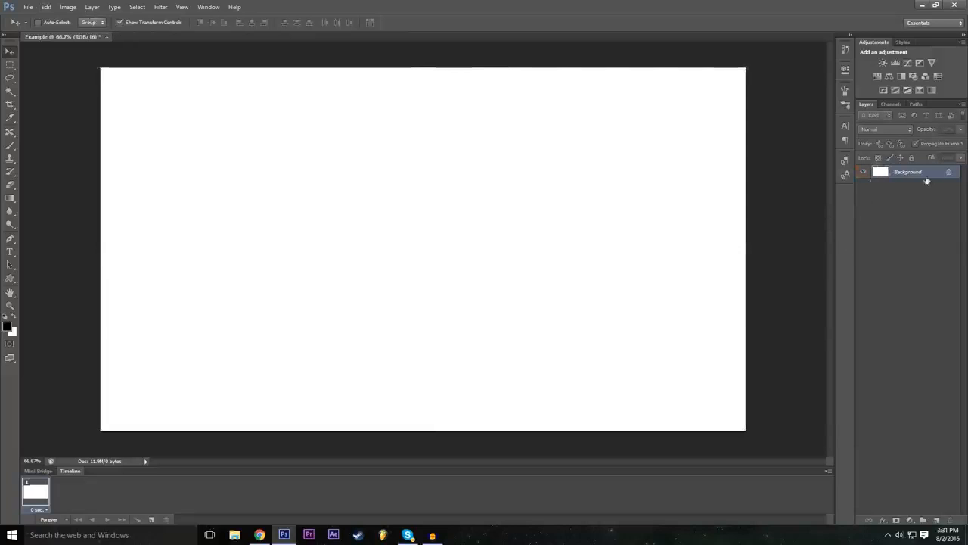
left_click(46, 7)
left_click(53, 29)
left_click(48, 7)
left_click(50, 6)
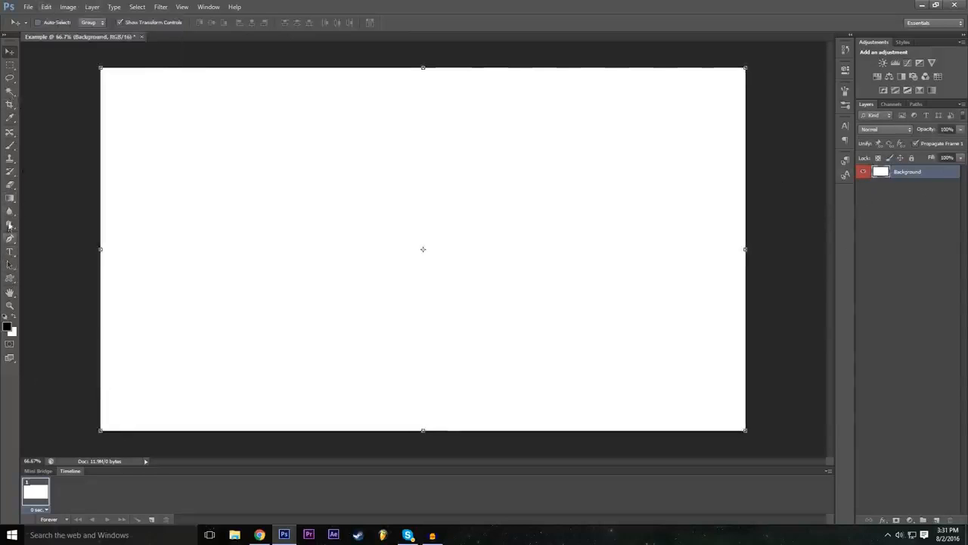
Step: Paint two long freehand looping strokes in black across the Background layer with the Brush tool
left_click(10, 145)
mouse_move(229, 208)
left_mouse_down()
mouse_move(301, 190)
mouse_move(407, 217)
mouse_move(521, 226)
mouse_move(580, 209)
left_mouse_up()
mouse_move(516, 172)
left_mouse_down()
mouse_move(583, 219)
mouse_move(459, 333)
left_mouse_up()
Step: Undo and redo the second brush stroke, and step backward in the history to remove both strokes
key("ctrl+z")
key("ctrl+z")
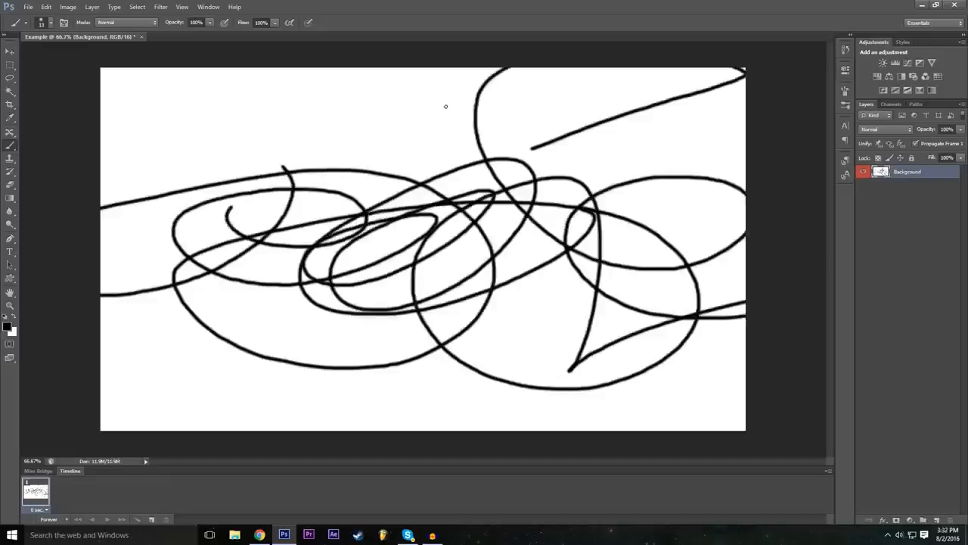
key("ctrl+z")
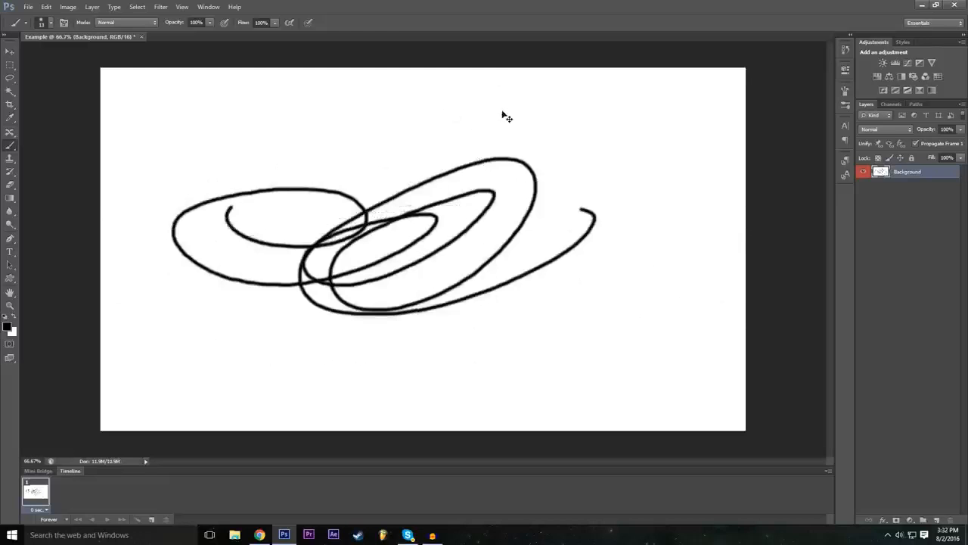
key("ctrl+z")
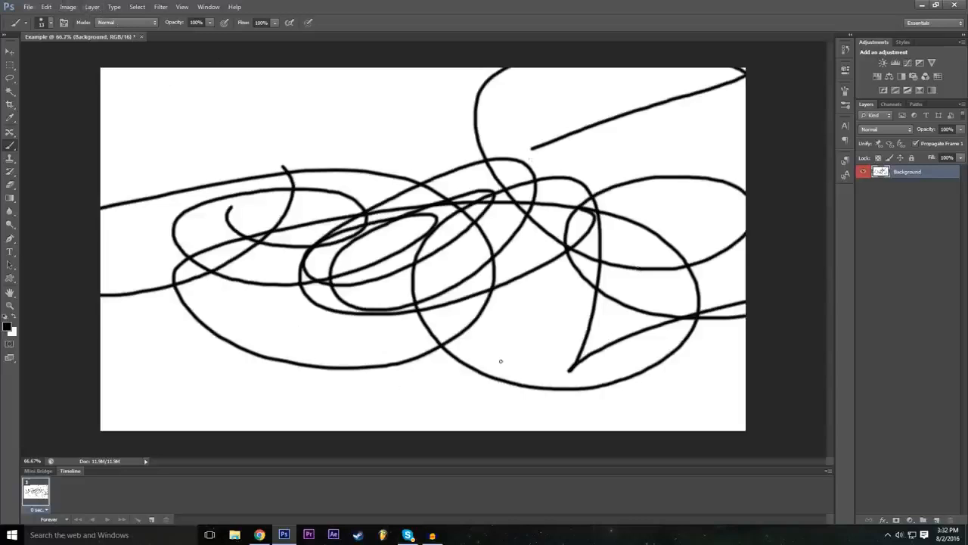
key("ctrl+alt+z")
left_click(47, 7)
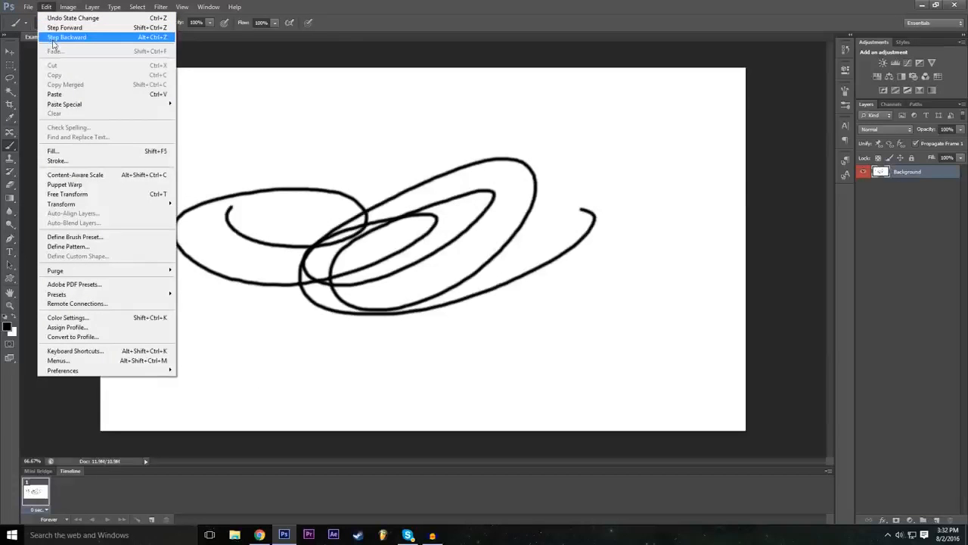
left_click(52, 38)
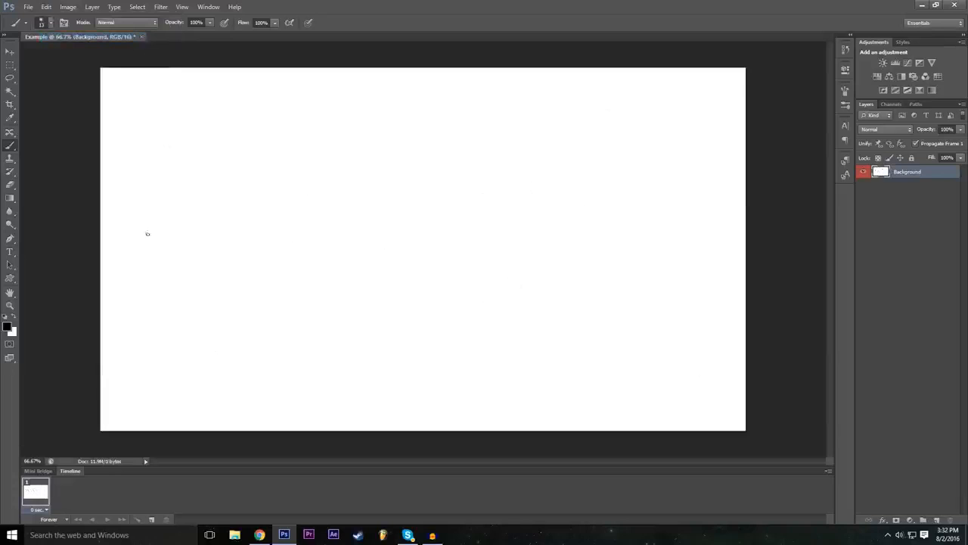
Step: Deselect the Background layer and try to move the canvas content with the Move tool while no layer is selected
left_click(10, 51)
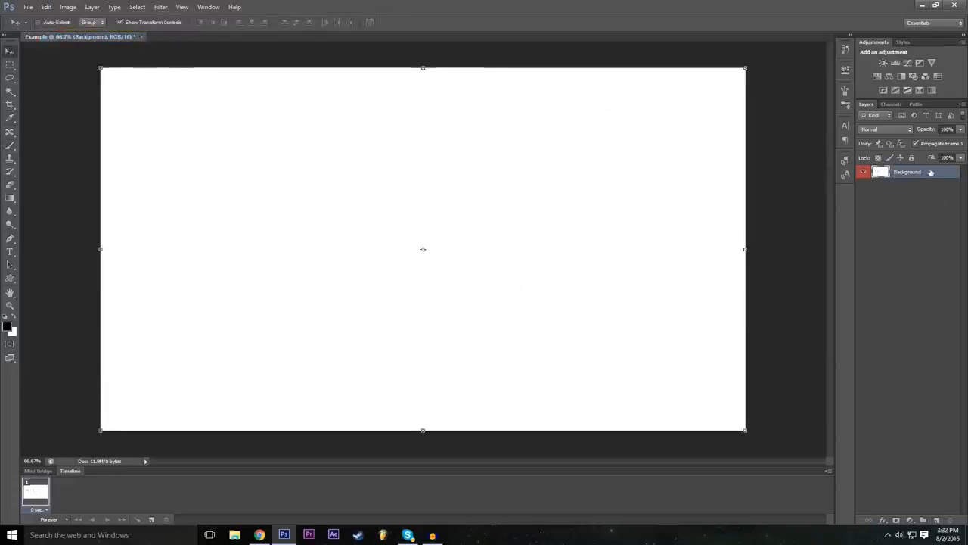
left_click(934, 212)
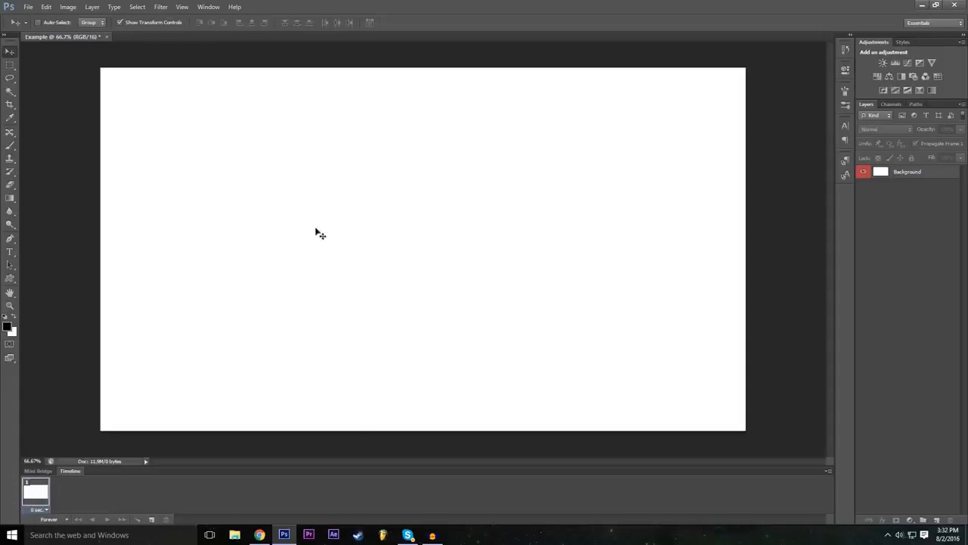
left_click(369, 359)
left_click(478, 204)
left_click(654, 214)
left_click(491, 201)
Step: Select the Background layer, move it slightly down and right, and step backward to undo the move
left_click(904, 172)
mouse_move(447, 224)
left_mouse_down()
mouse_move(514, 270)
mouse_move(478, 227)
mouse_move(449, 220)
mouse_move(455, 239)
left_mouse_up()
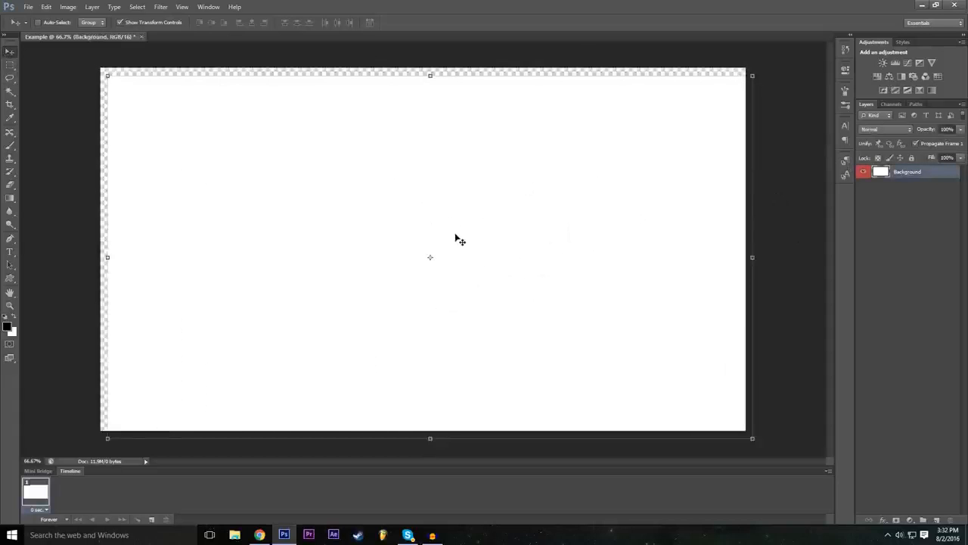
left_click(46, 7)
left_click(71, 37)
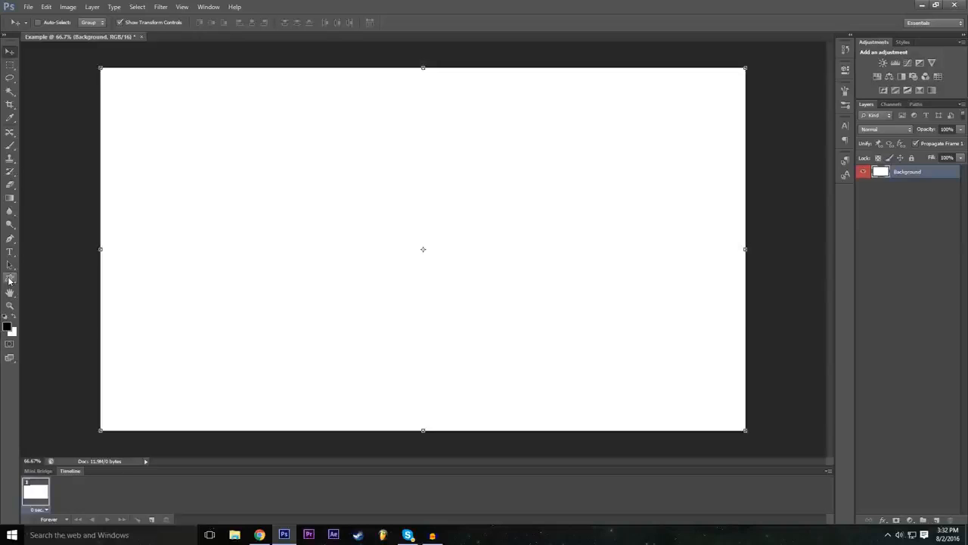
Step: Draw a rectangle of about 665 by 365 px in the upper-left part of the canvas with the Rectangle tool
left_click(9, 279)
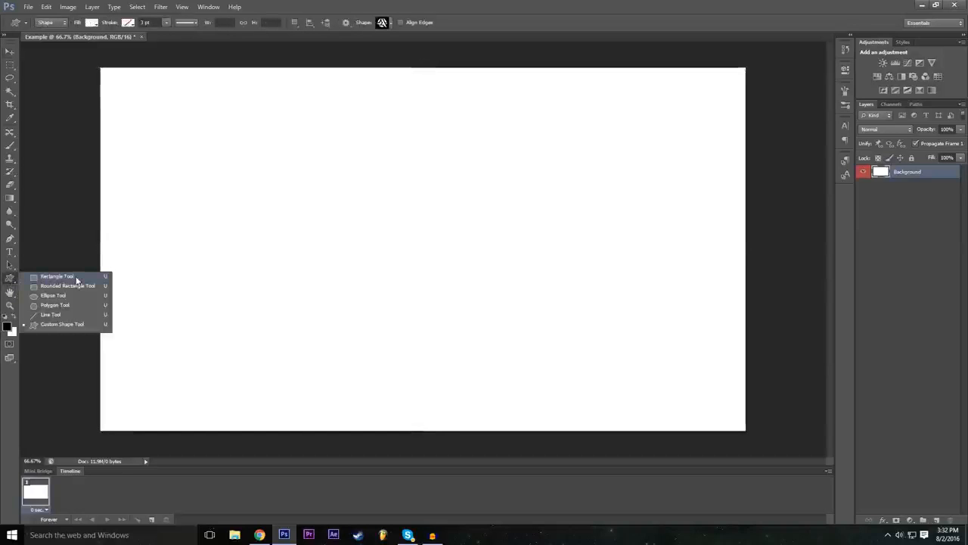
left_click(77, 277)
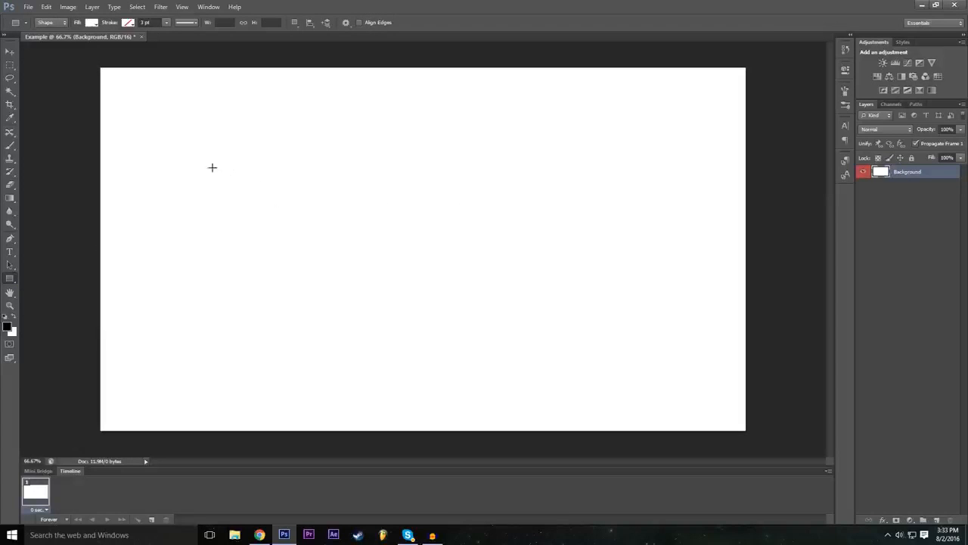
left_click_drag(178, 147, 401, 270)
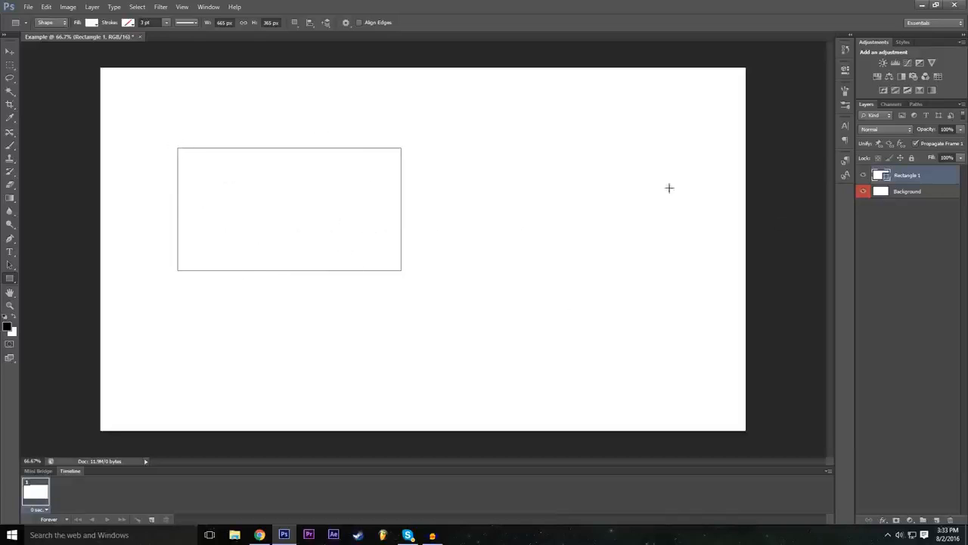
Step: Select the Background layer, reselect the rectangle's layer, and try several gray and black fill colors on the rectangle
left_click(907, 193)
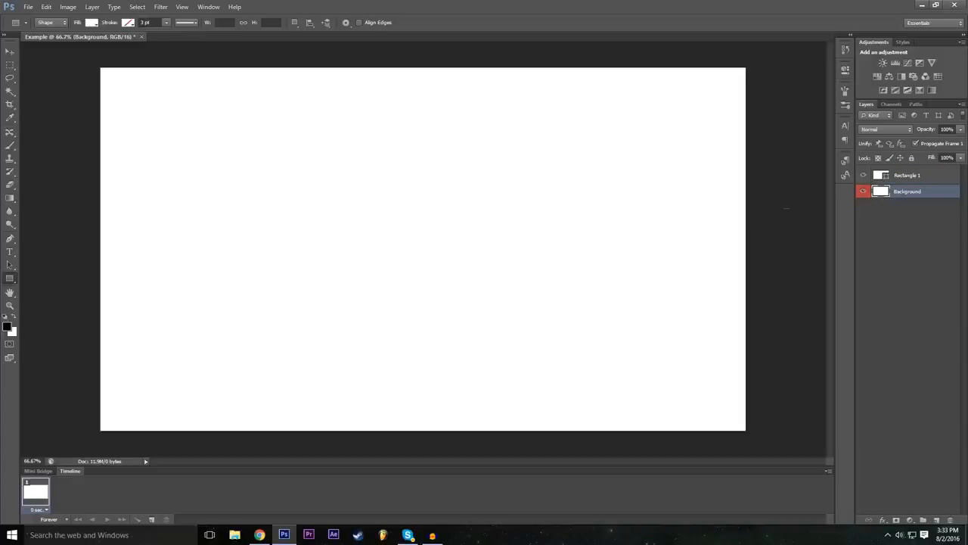
left_click(916, 177)
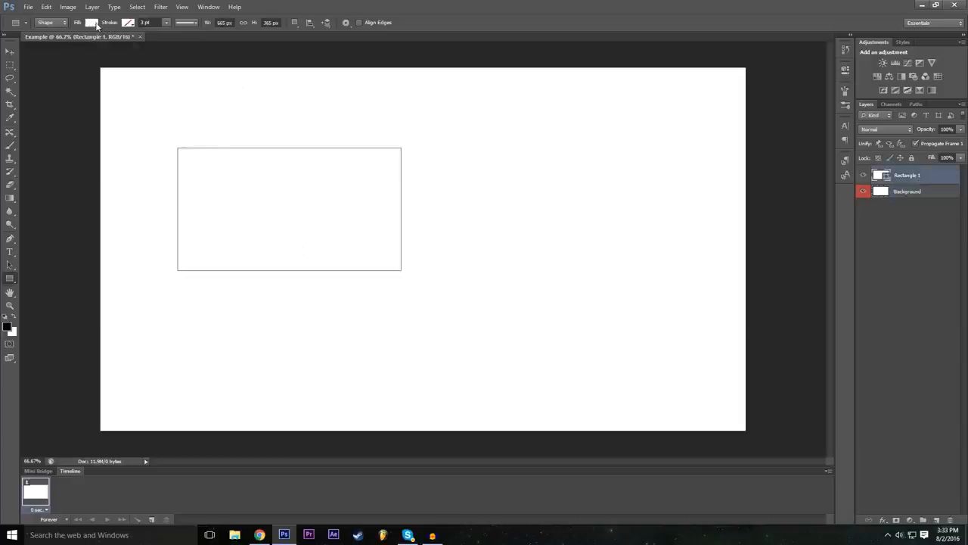
left_click(92, 22)
left_click(94, 80)
left_click(129, 81)
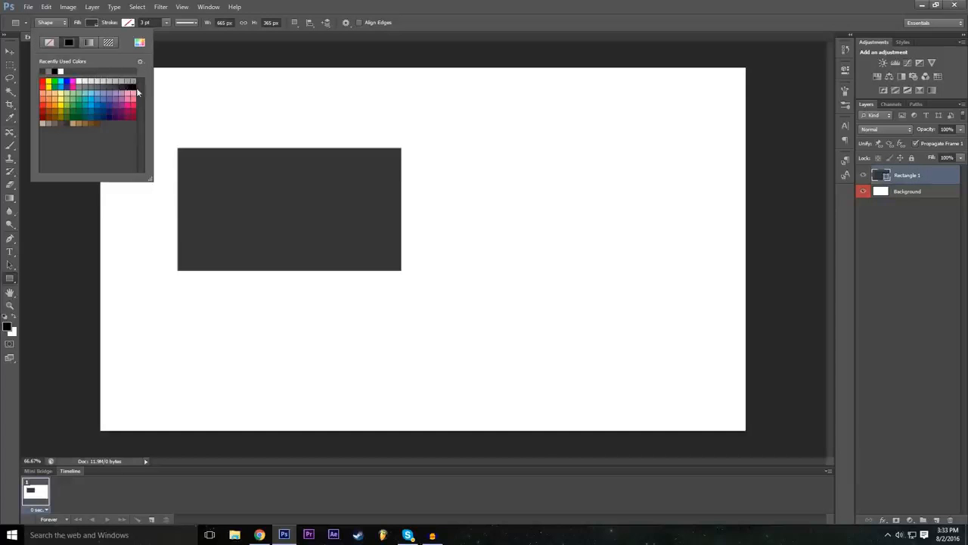
left_click(134, 85)
left_click(117, 86)
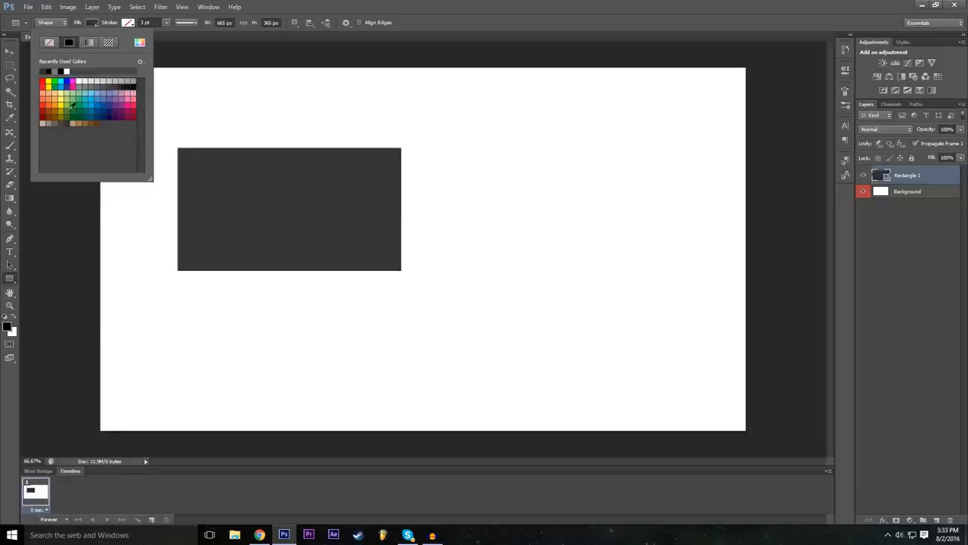
Step: Try red fills on the rectangle and settle on a very dark gray fill
left_click(42, 105)
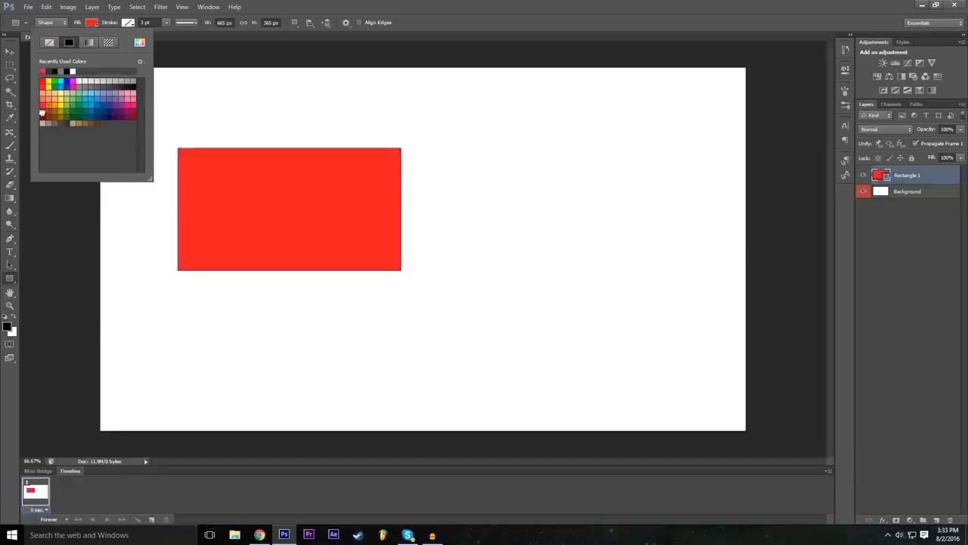
left_click(42, 112)
left_click(43, 106)
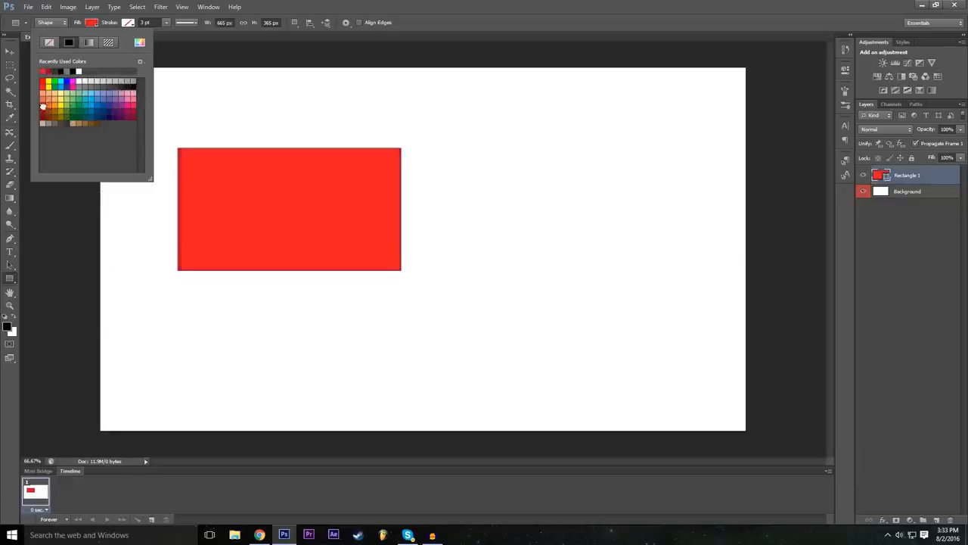
left_click(120, 86)
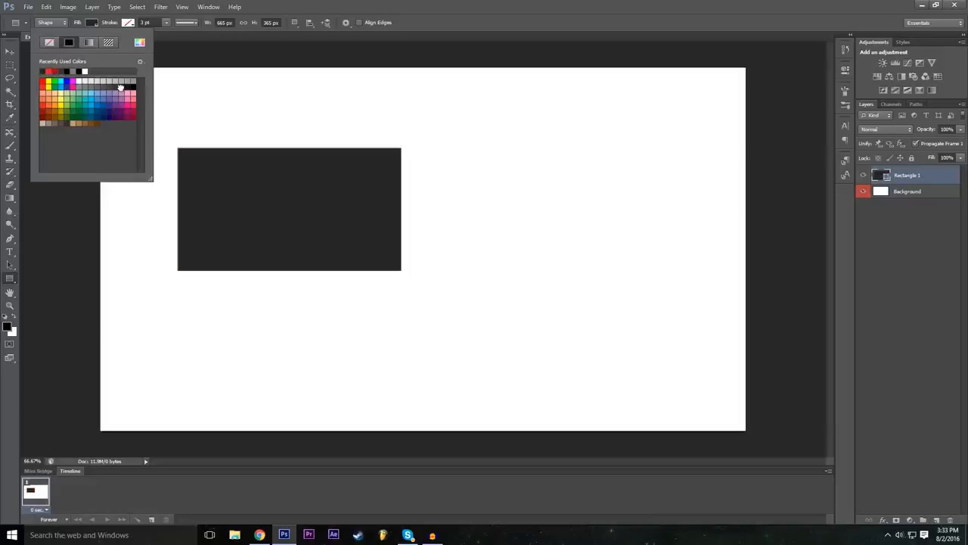
left_click(658, 4)
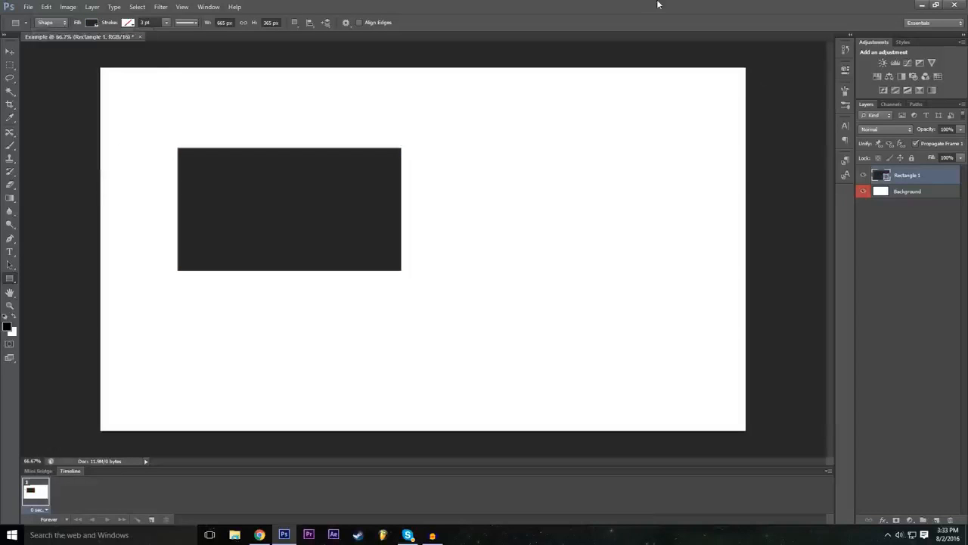
Step: Move the dark rectangle around the canvas with the Move tool and leave it near the canvas center
left_click(10, 51)
left_click_drag(316, 205, 414, 244)
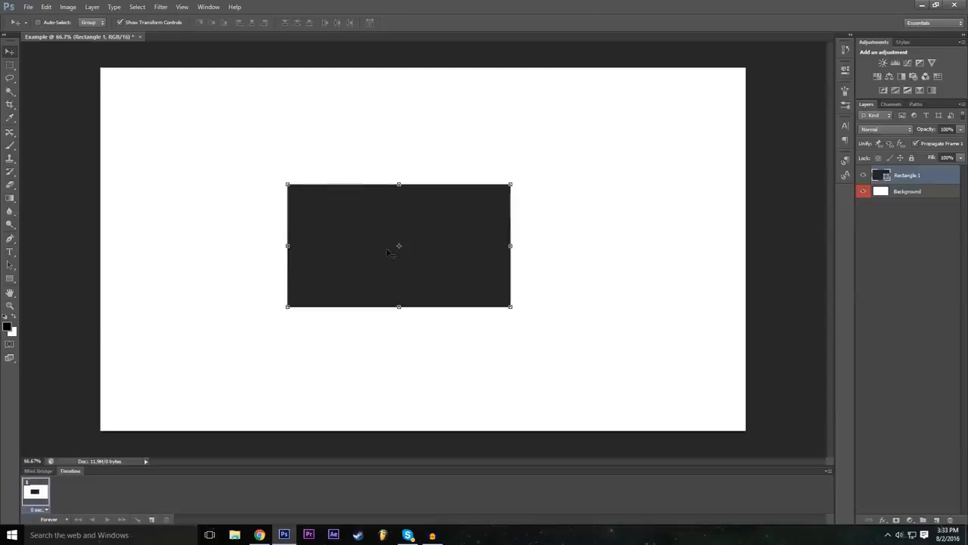
left_click_drag(387, 258, 402, 187)
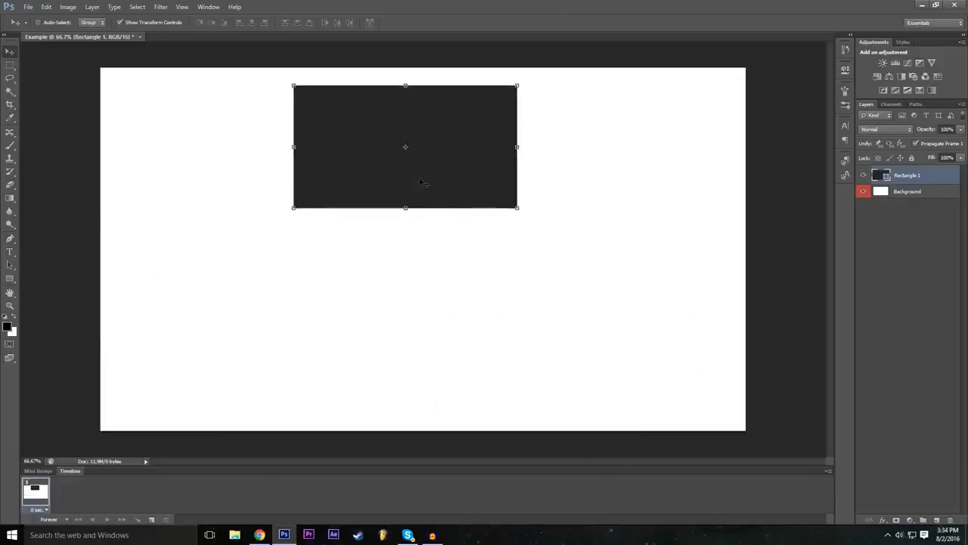
left_click_drag(426, 148, 290, 200)
left_click_drag(458, 121, 407, 274)
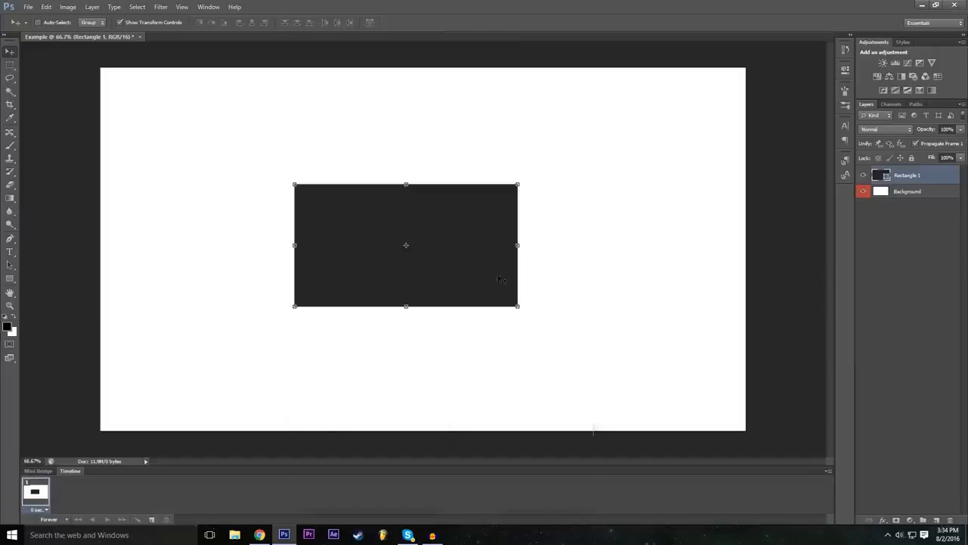
Step: Free-transform the rectangle, rotating it to about -16.6° and adjusting the angle back and forth, including about 5.4°
key("ctrl+t")
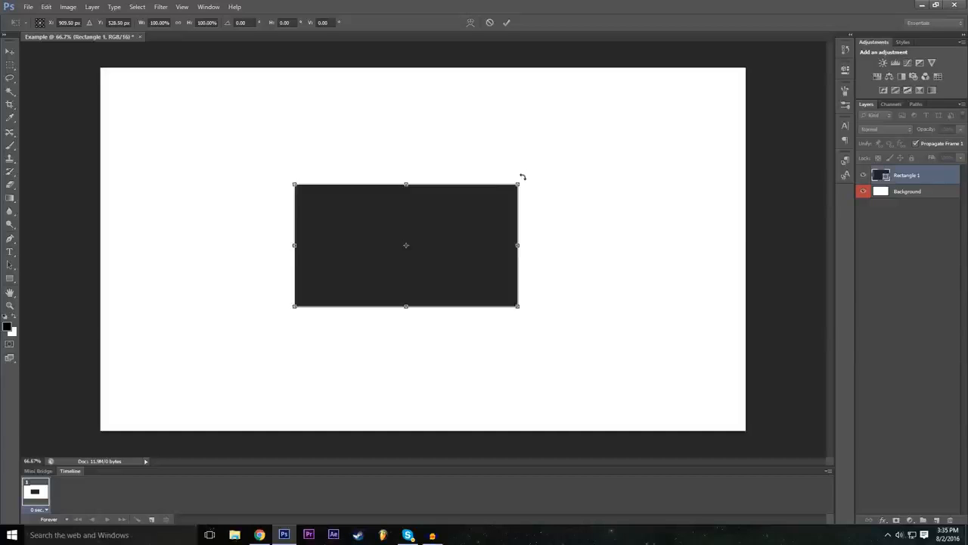
left_click_drag(522, 176, 532, 128)
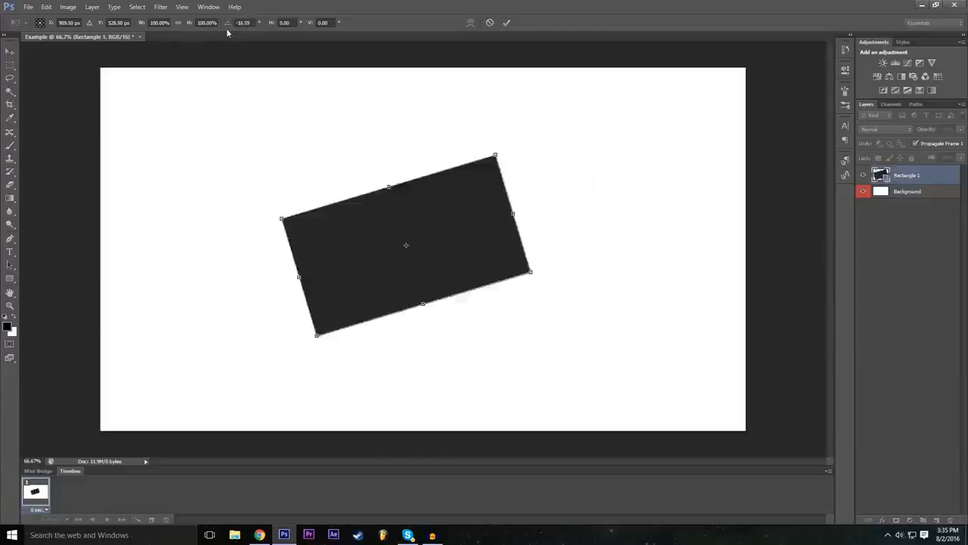
left_click_drag(229, 25, 497, 103)
left_click_drag(228, 28, 327, 80)
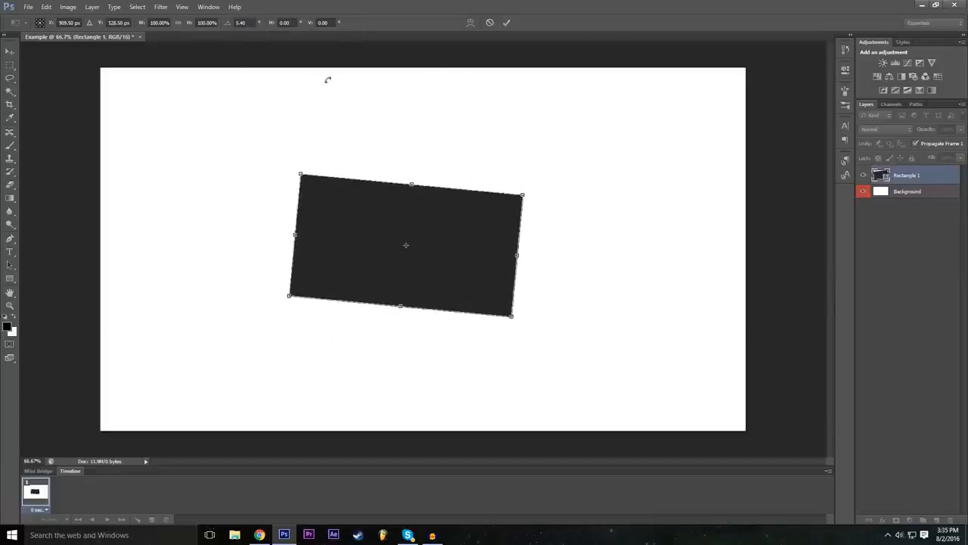
left_click_drag(229, 24, 225, 139)
Step: Set the rectangle's rotation angle to 0 degrees
left_click(242, 22)
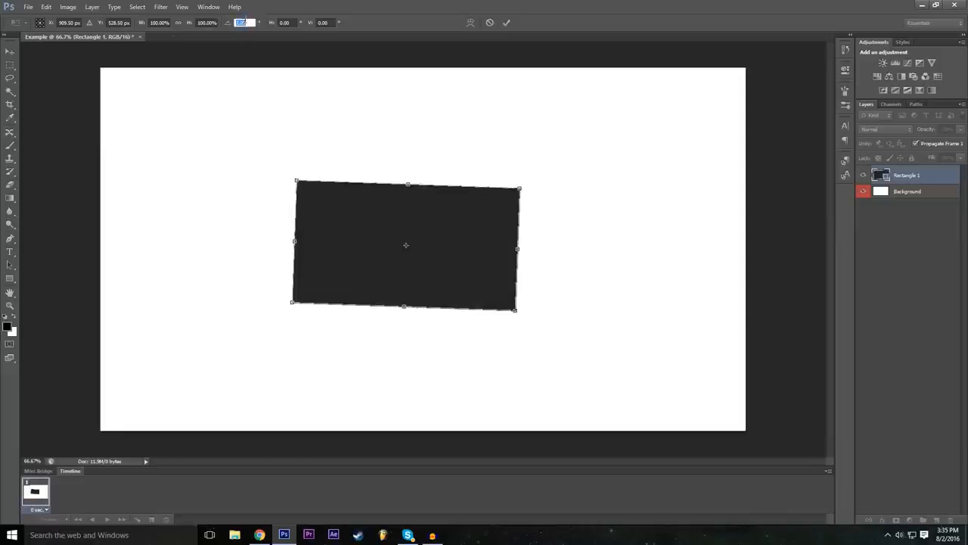
type("0")
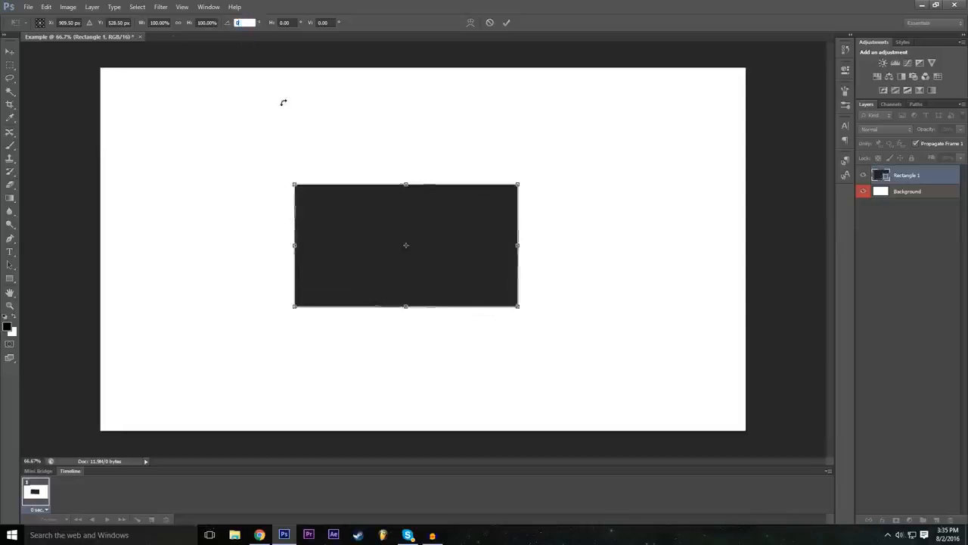
key("Return")
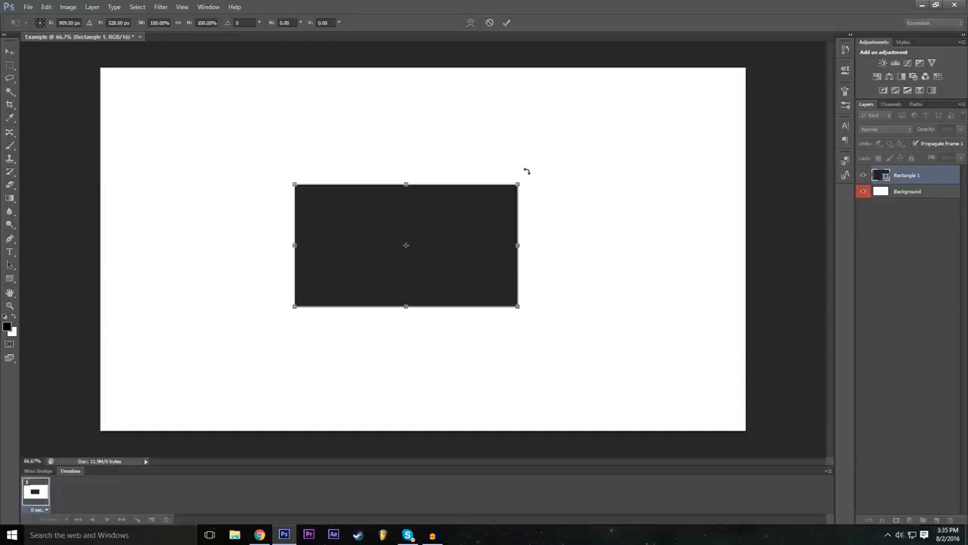
Step: Try rotating the rectangle to about 49° and stretching it to about 137% width and 212% height, and cancel the transform
left_click_drag(527, 171, 541, 289)
left_click_drag(478, 333, 534, 394)
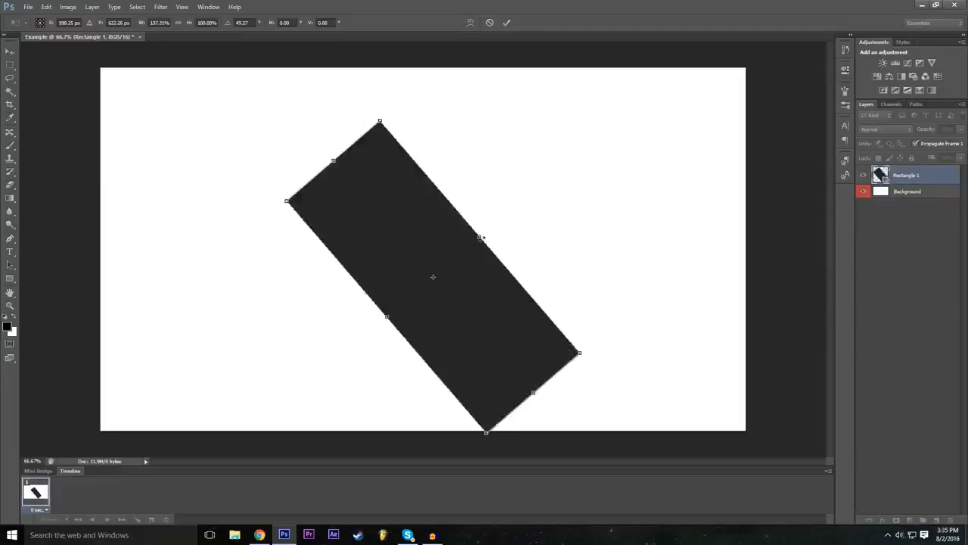
left_click_drag(494, 235, 557, 177)
left_click_drag(388, 317, 348, 350)
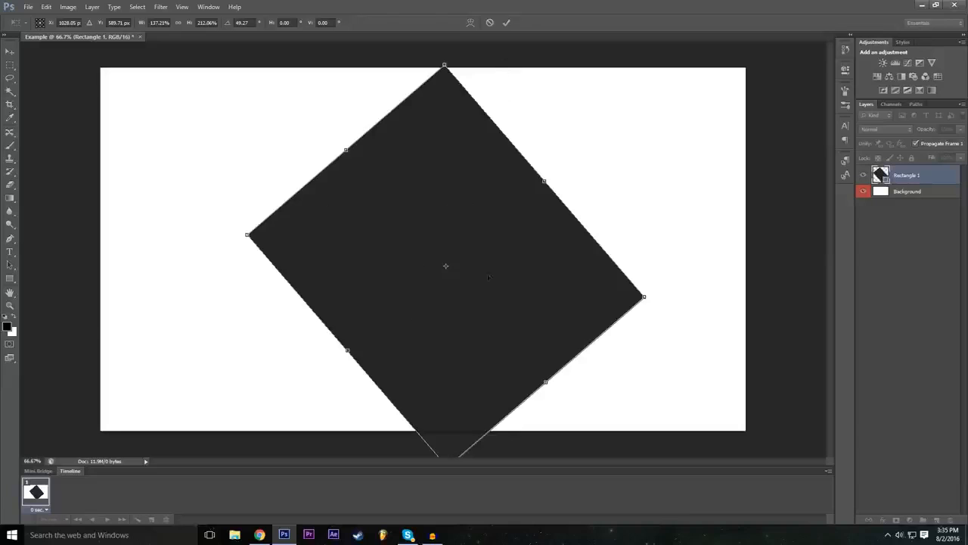
left_click(489, 23)
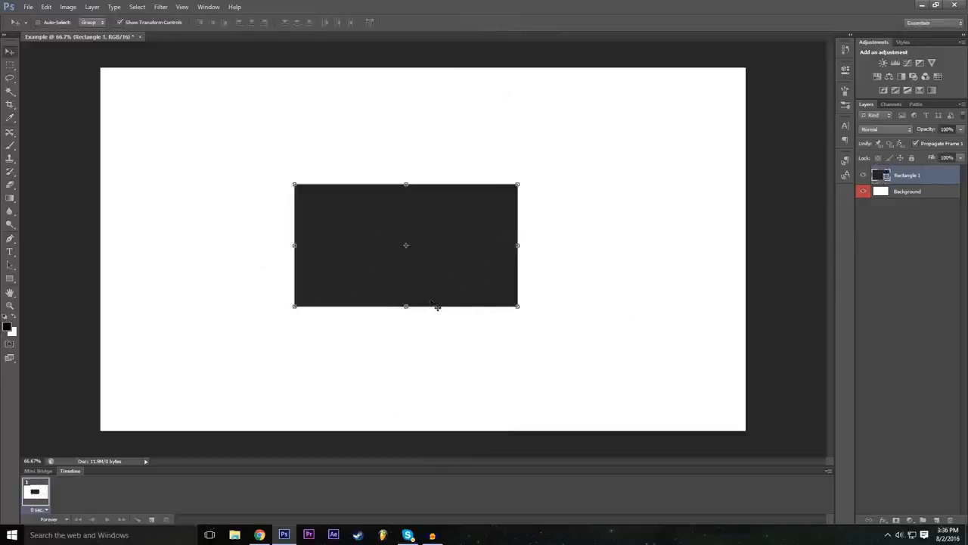
Step: Free-transform the rectangle, pulling its right edge outward, set its width and height to 200%, and apply the transform
key("ctrl+t")
left_click(160, 23)
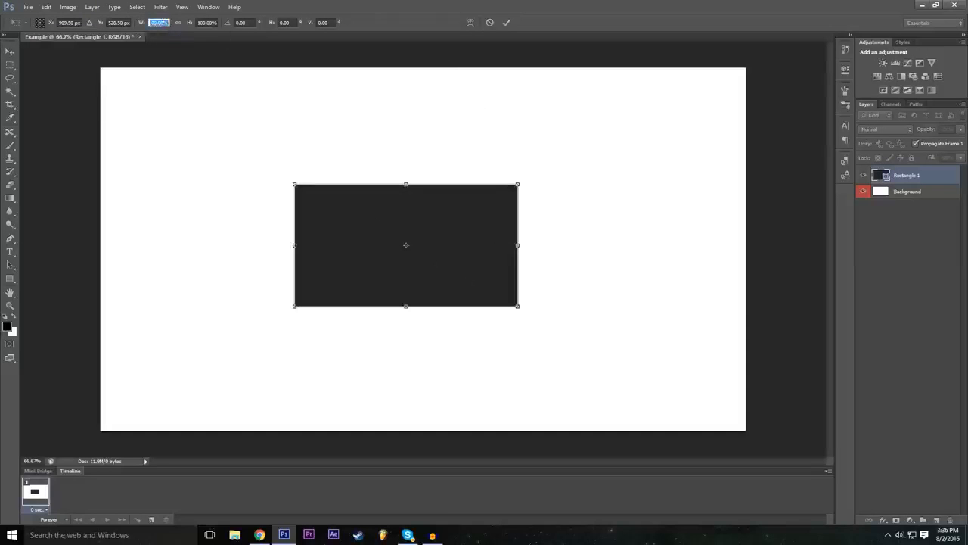
left_click_drag(518, 245, 558, 244)
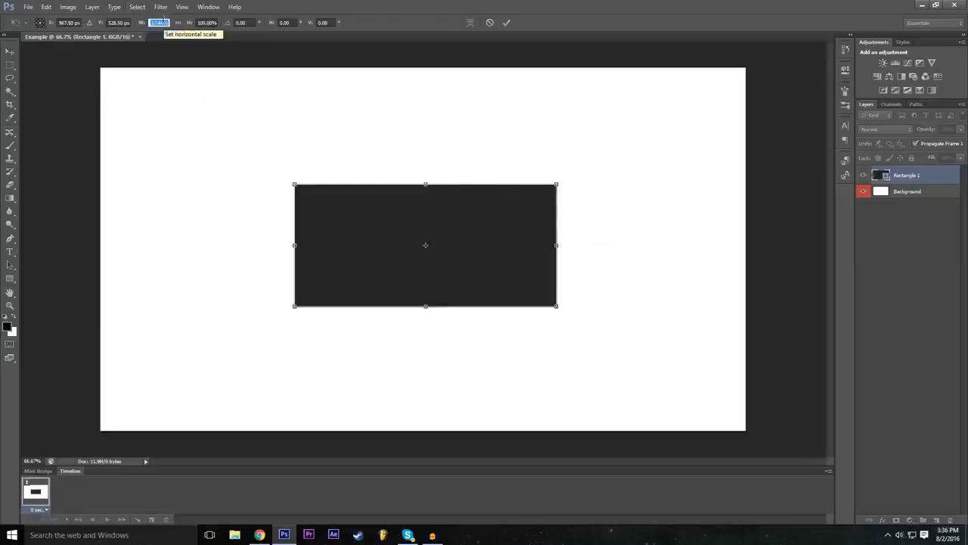
type("200")
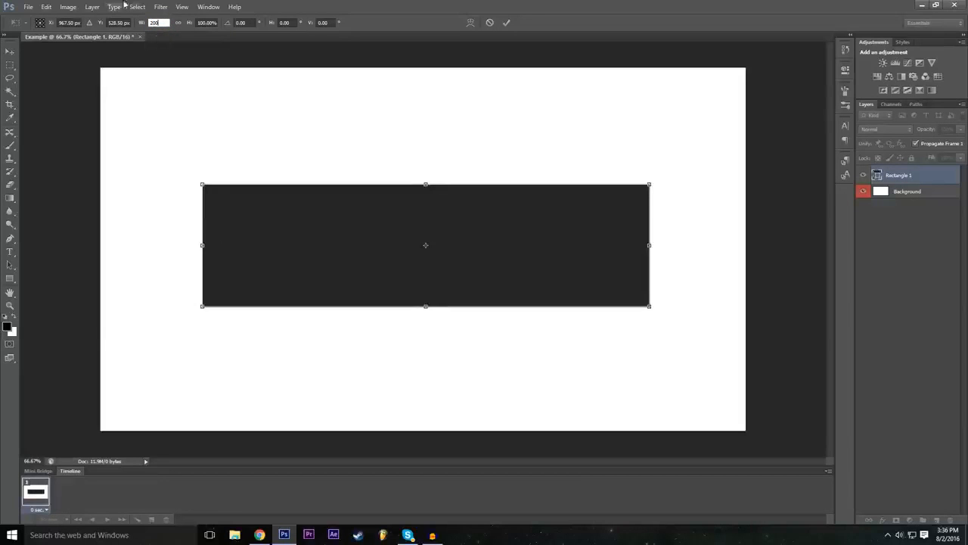
key("Tab")
type("200")
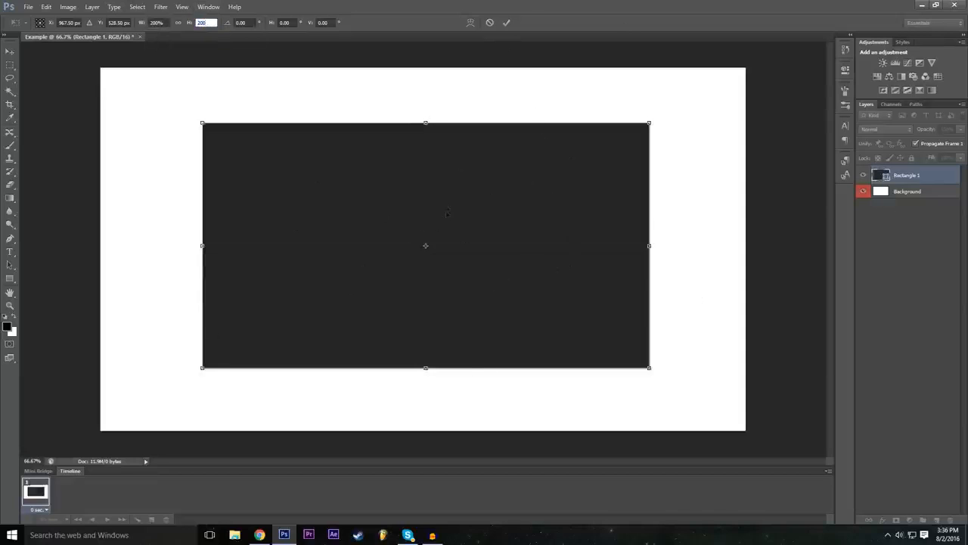
left_click(506, 22)
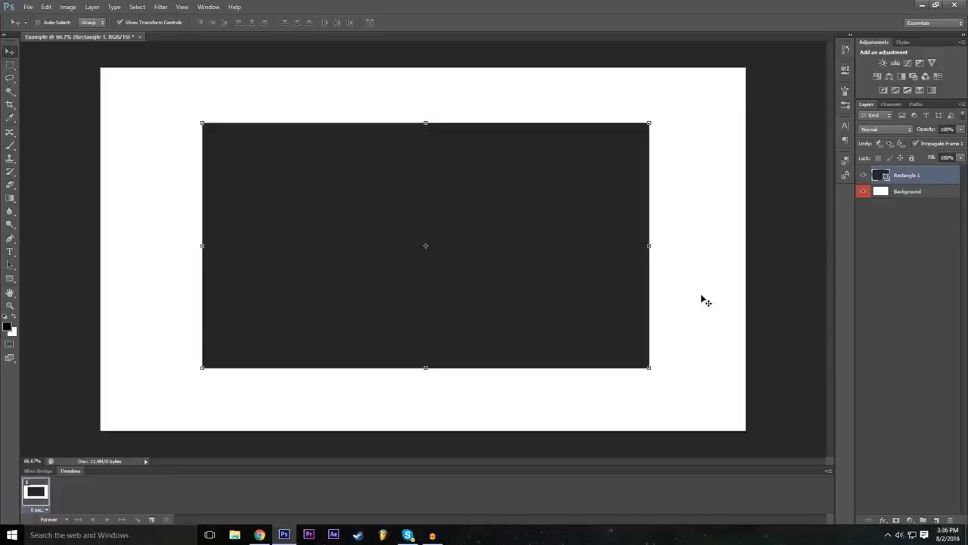
Step: Try squashing the Background layer from its top edge to about 89% height, and cancel the transform
left_click(907, 192)
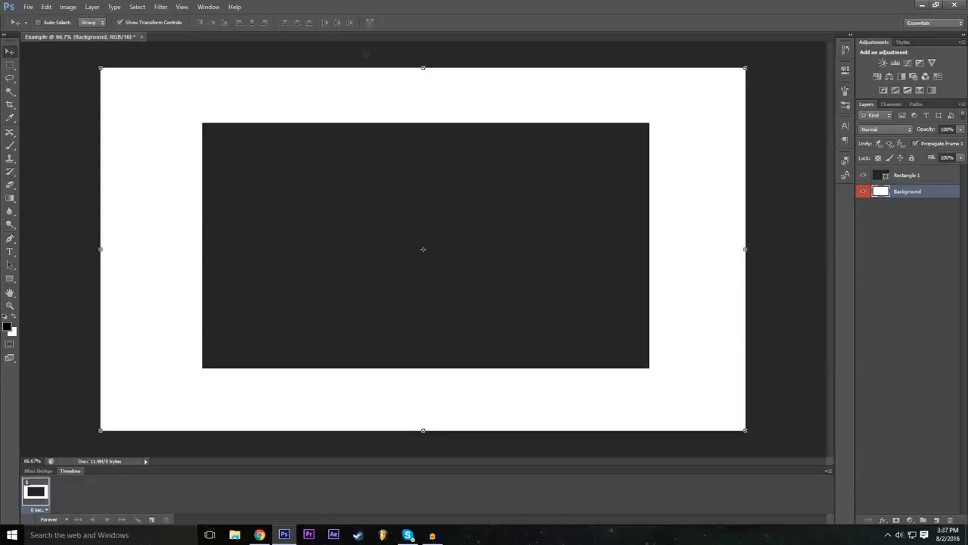
left_click_drag(422, 69, 423, 107)
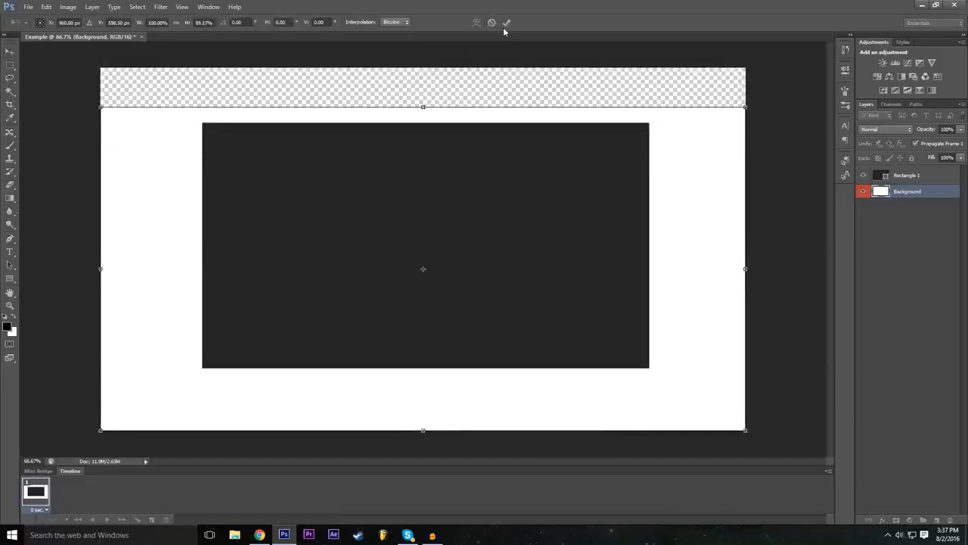
left_click(492, 23)
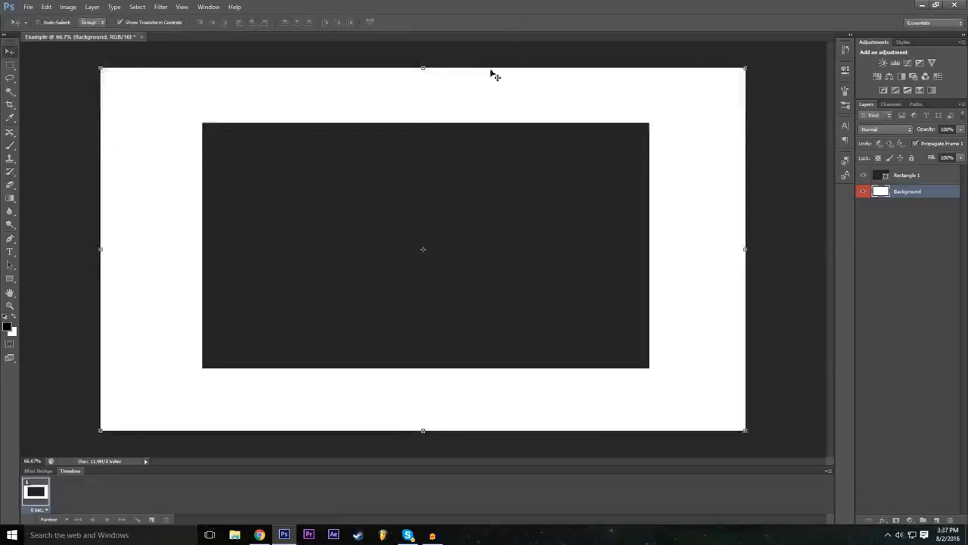
Step: Switch the active layer back and forth between Rectangle 1 and Background
left_click(926, 180)
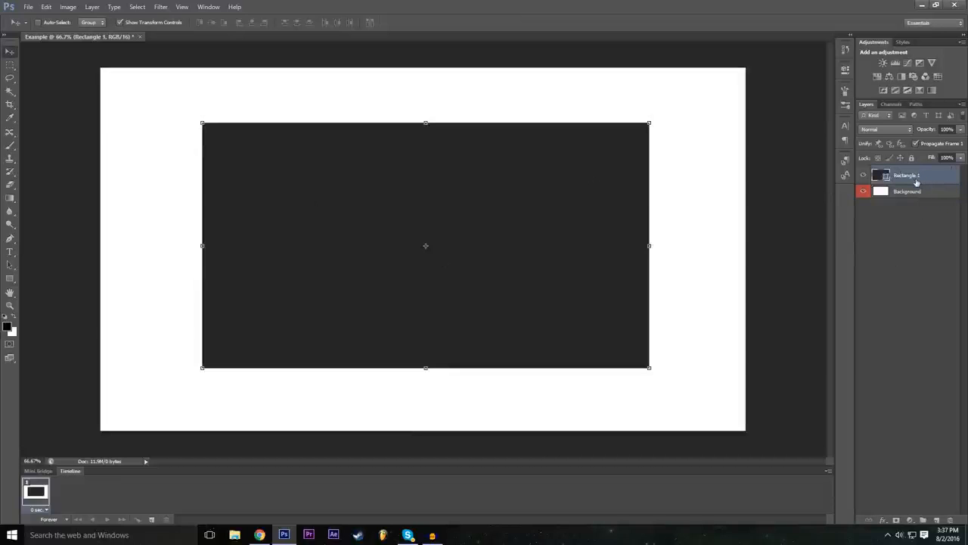
mouse_move(908, 181)
left_mouse_down()
mouse_move(914, 200)
mouse_move(916, 174)
left_mouse_up()
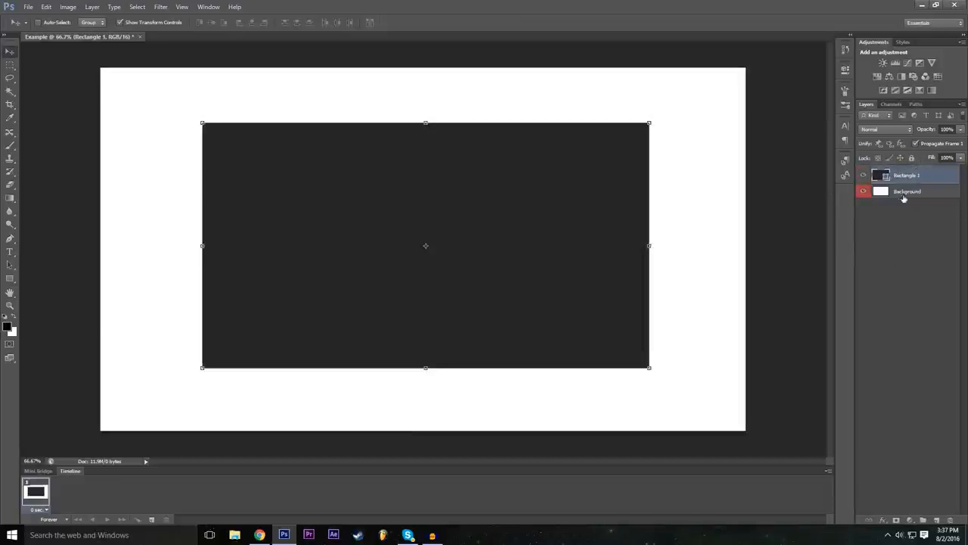
left_click(908, 191)
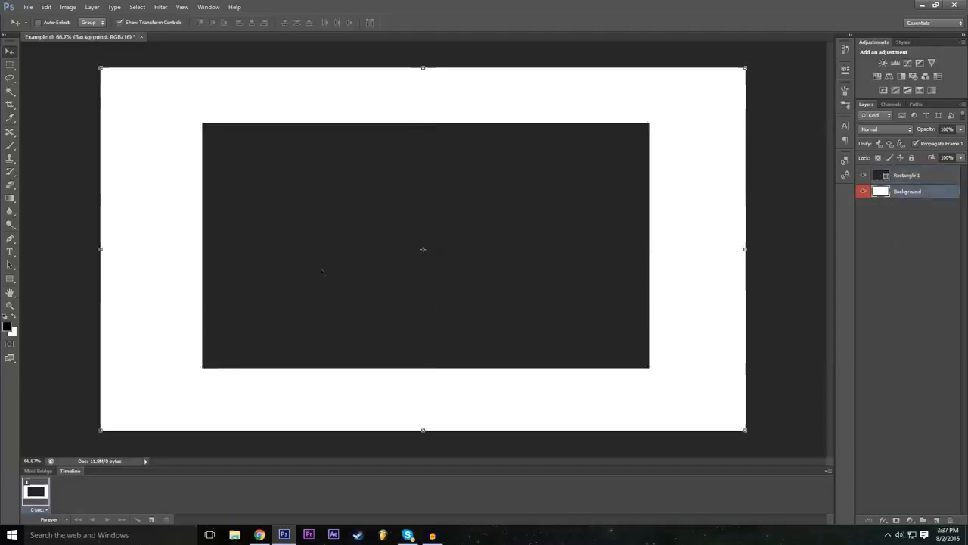
left_click_drag(911, 176, 920, 198)
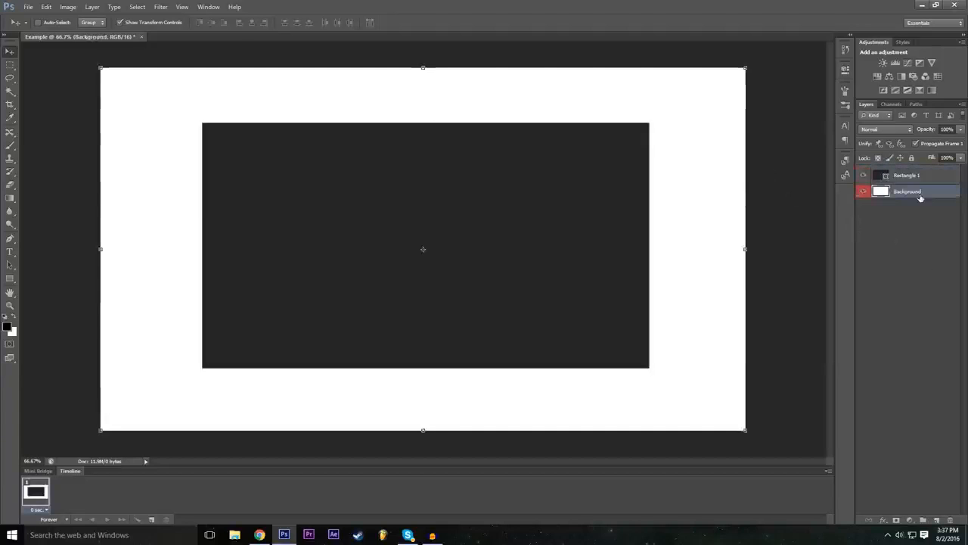
left_click(875, 174)
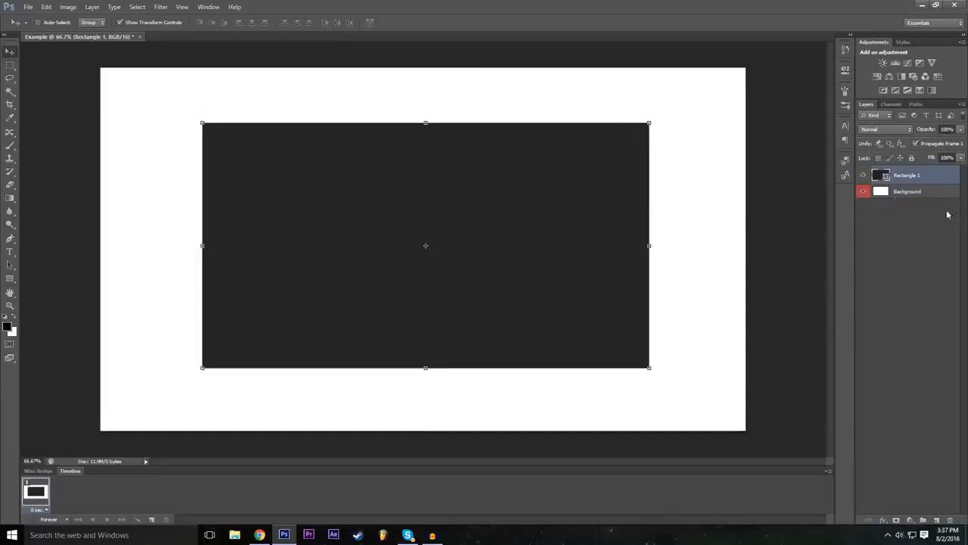
left_click(918, 195)
left_click(917, 221)
left_click(879, 192)
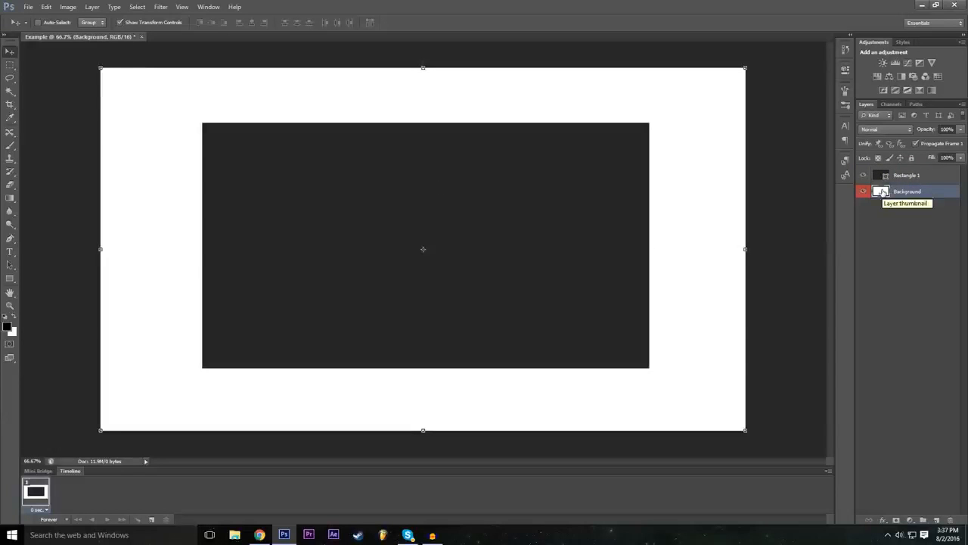
Step: Add a drop shadow to the Rectangle 1 layer with 23% spread and an enlarged size
left_click(902, 176)
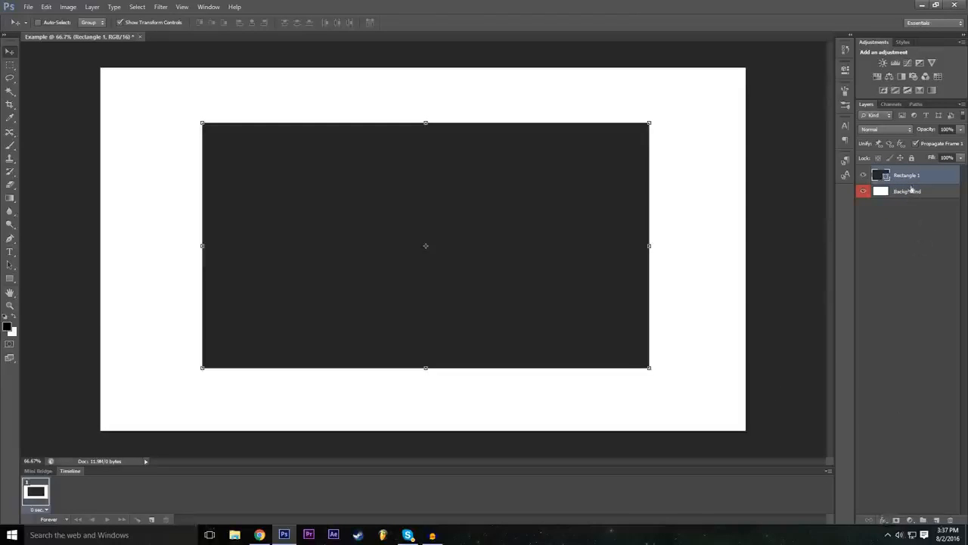
left_click(883, 521)
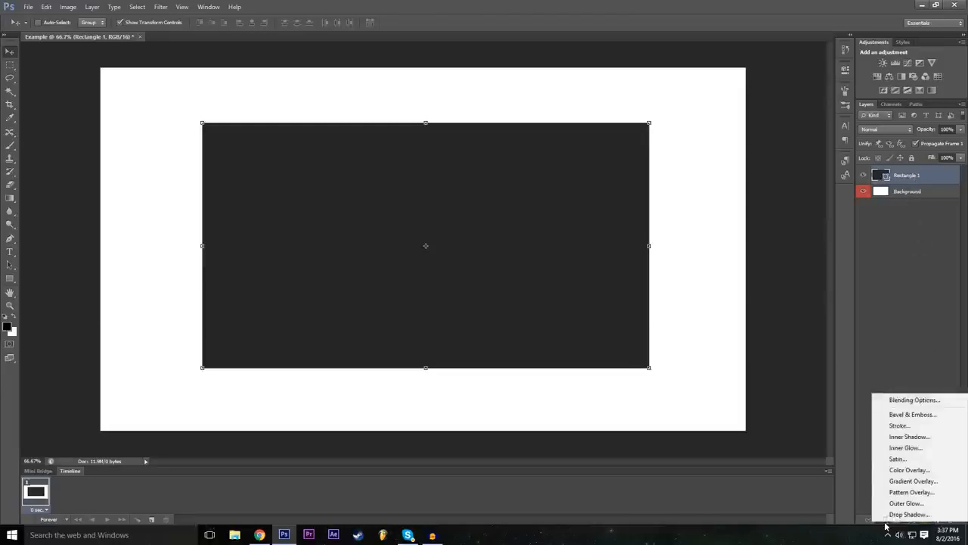
left_click(892, 401)
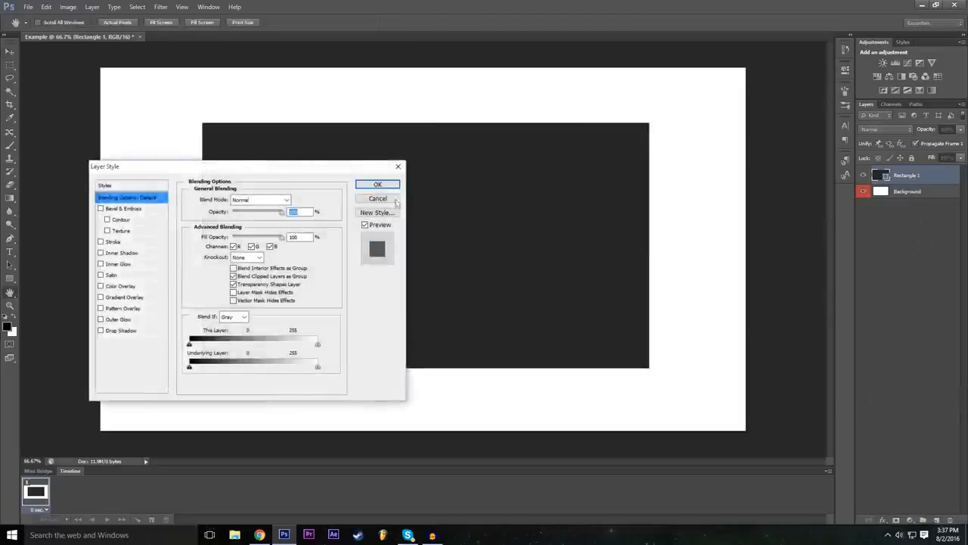
left_click_drag(324, 168, 882, 231)
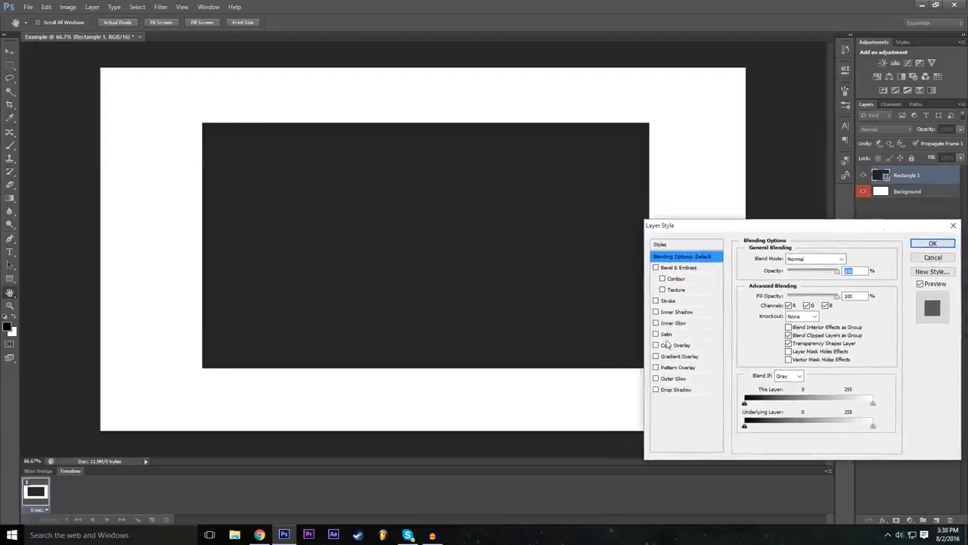
left_click(674, 390)
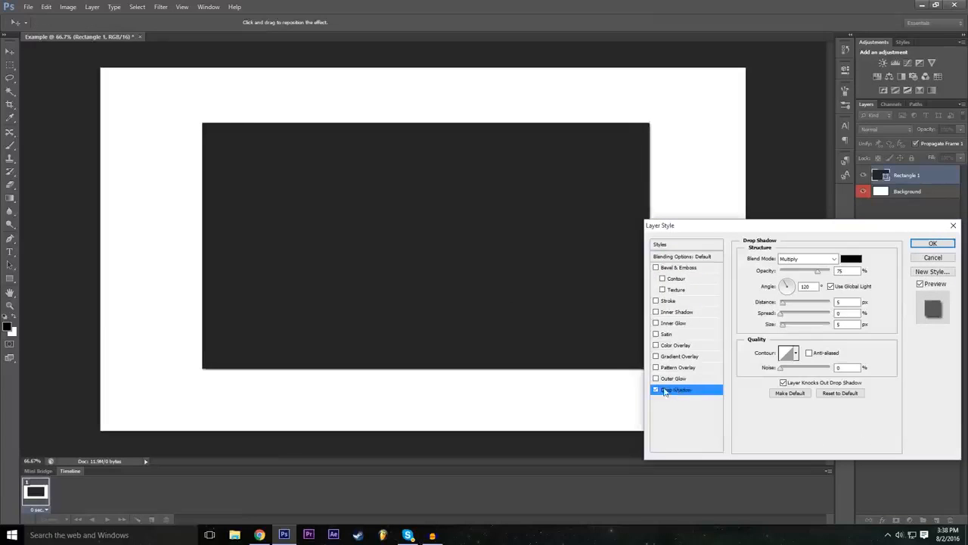
left_click(656, 389)
left_click(656, 390)
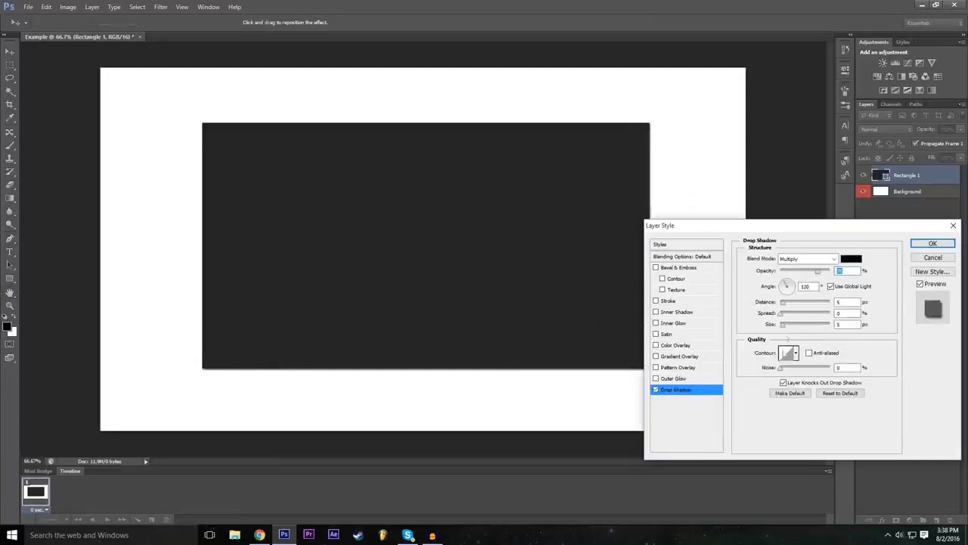
mouse_move(787, 327)
left_mouse_down()
mouse_move(804, 326)
mouse_move(795, 316)
mouse_move(822, 321)
mouse_move(780, 322)
mouse_move(815, 327)
mouse_move(793, 330)
left_mouse_up()
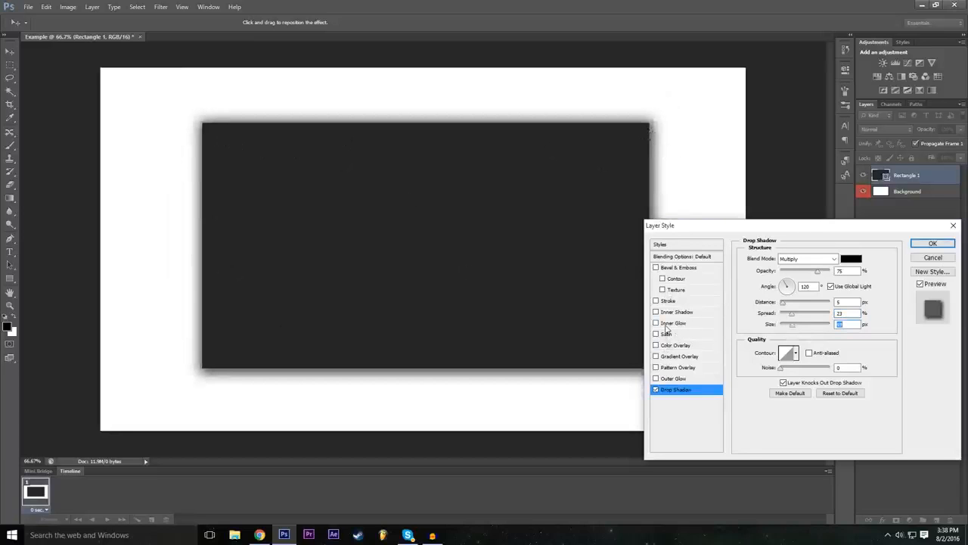
Step: Add a red (ff0000) stroke to the Rectangle 1 layer and set its size to 10 px
left_click_drag(741, 231, 747, 227)
left_click(662, 296)
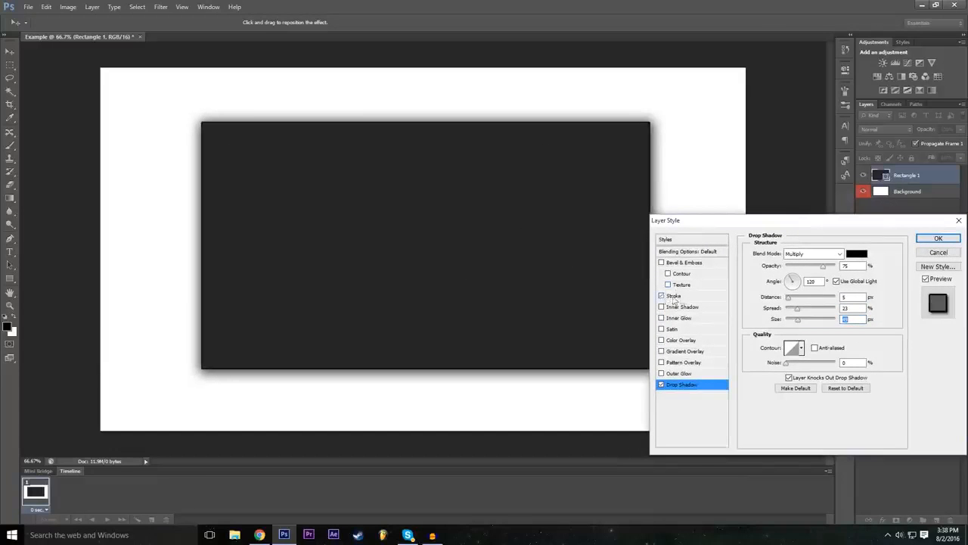
left_click(685, 298)
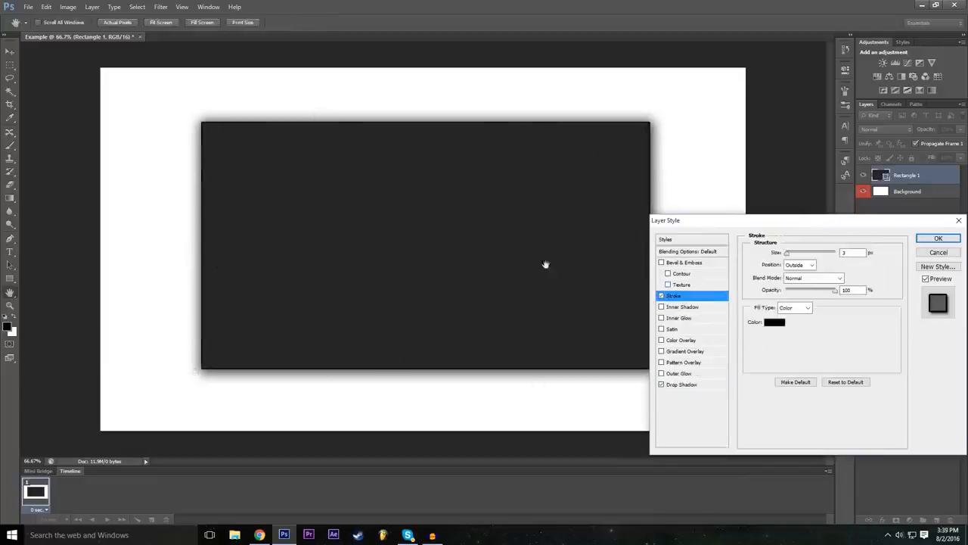
left_click_drag(766, 224, 759, 223)
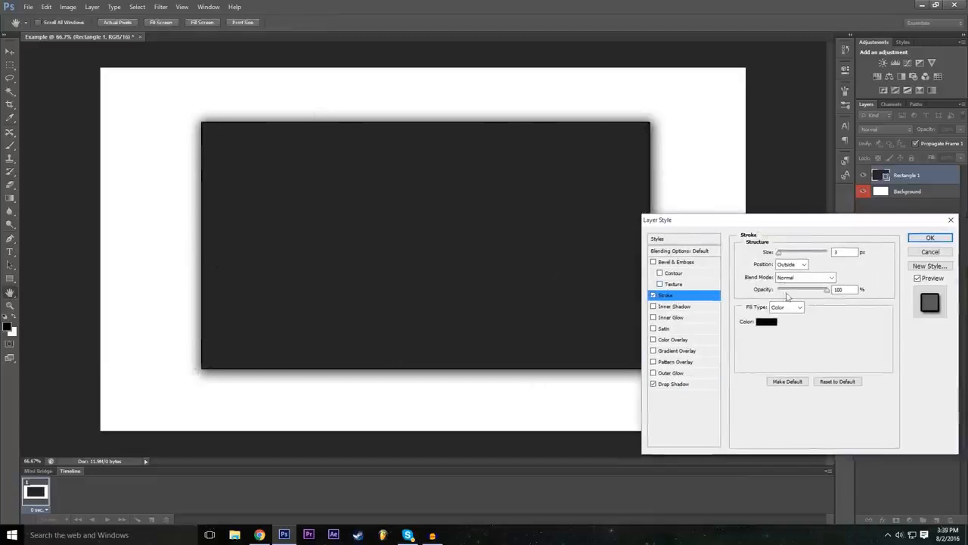
left_click(768, 323)
type("255")
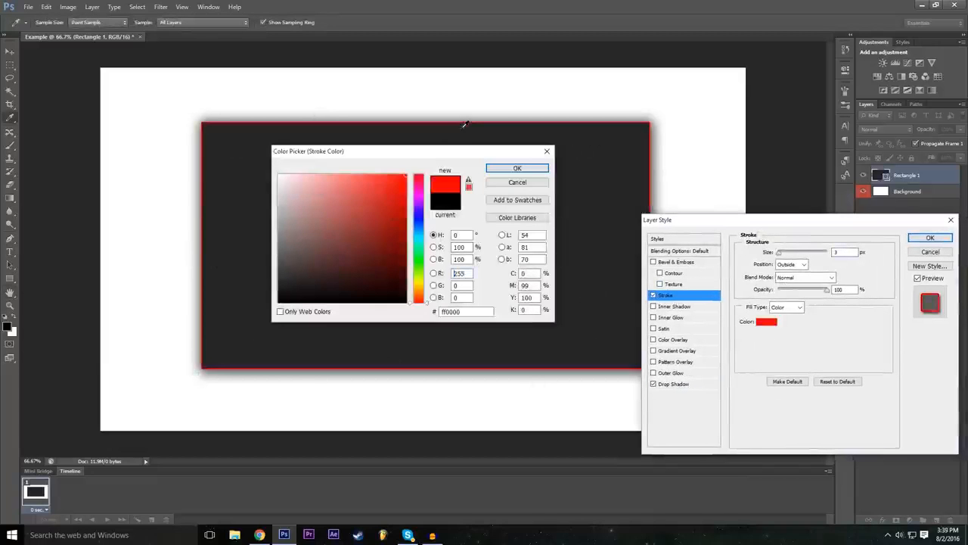
left_click(515, 168)
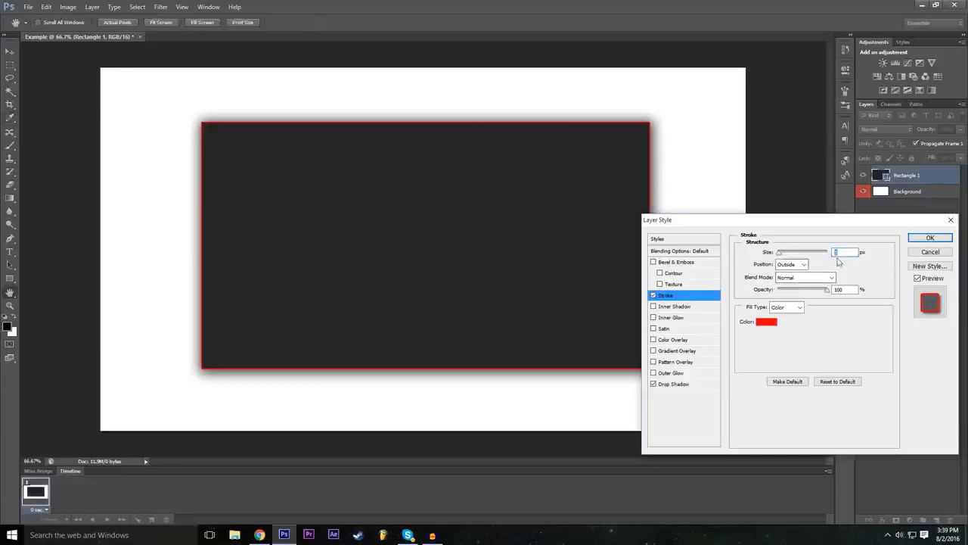
left_click_drag(779, 257, 784, 257)
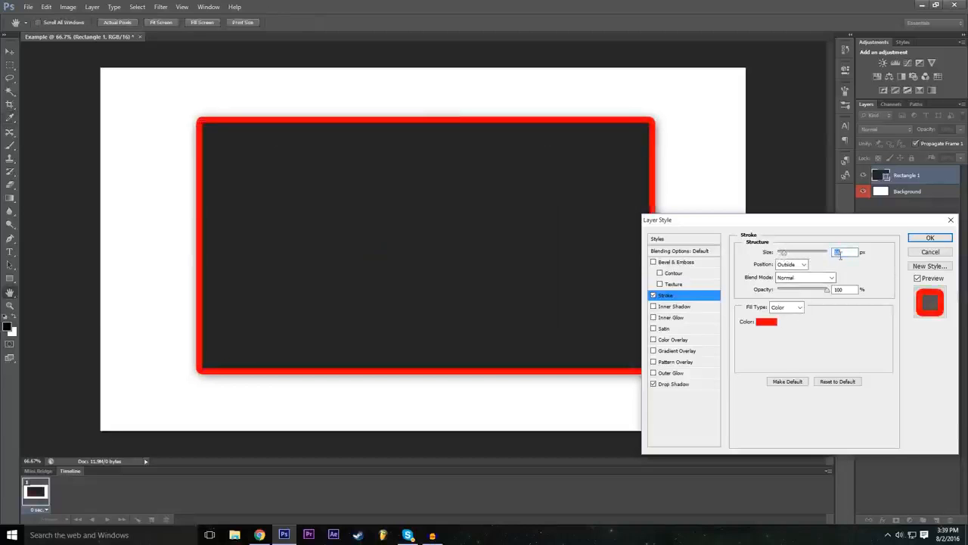
type("10")
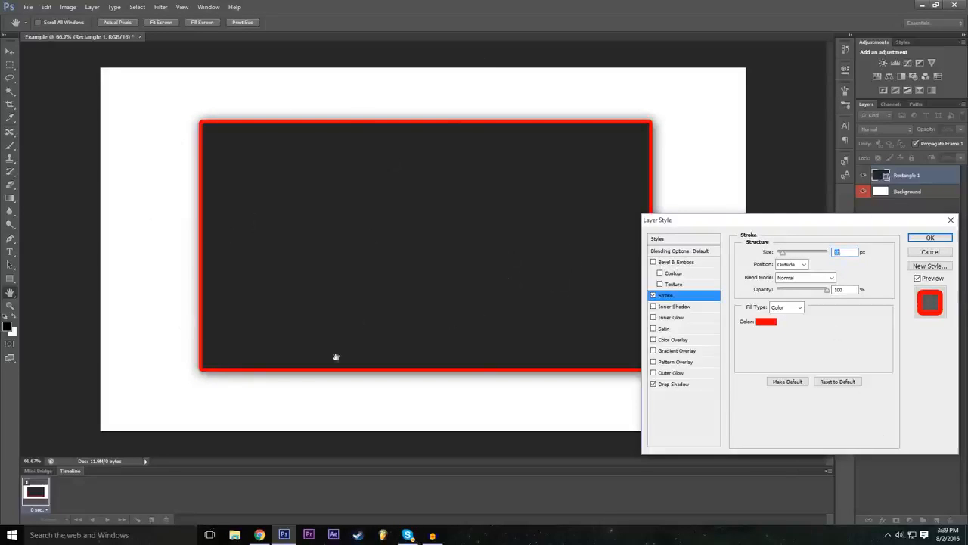
Step: Add a Bevel & Emboss effect to the rectangle with a depth of about 286% and an increased size
left_click(653, 262)
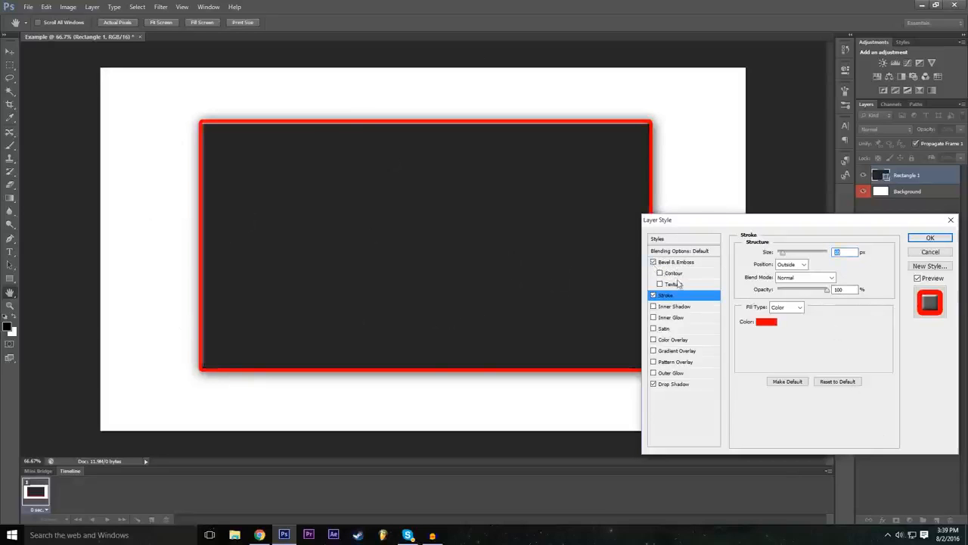
left_click(675, 262)
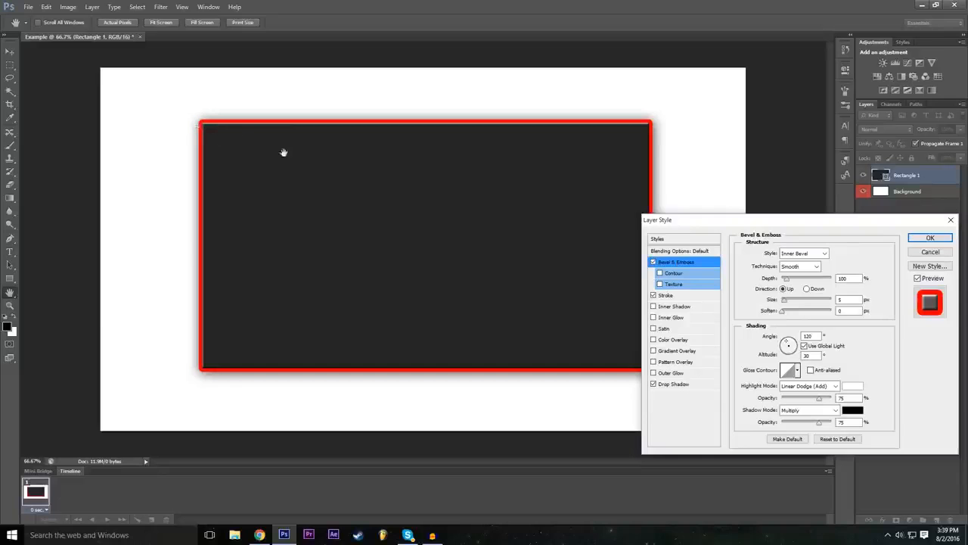
left_click(653, 263)
left_click(654, 262)
mouse_move(788, 279)
left_mouse_down()
mouse_move(808, 279)
mouse_move(779, 280)
mouse_move(795, 281)
left_mouse_up()
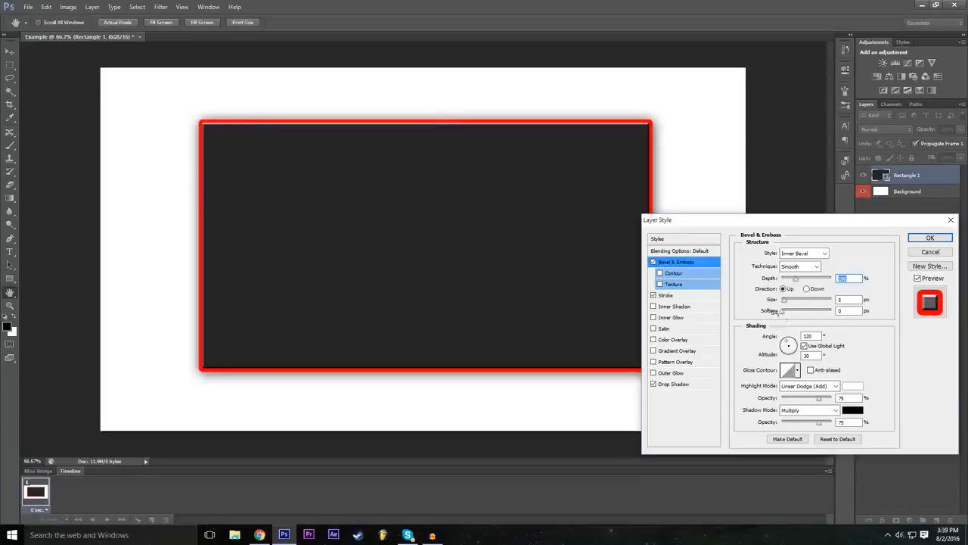
mouse_move(787, 302)
left_mouse_down()
mouse_move(810, 304)
mouse_move(789, 313)
left_mouse_up()
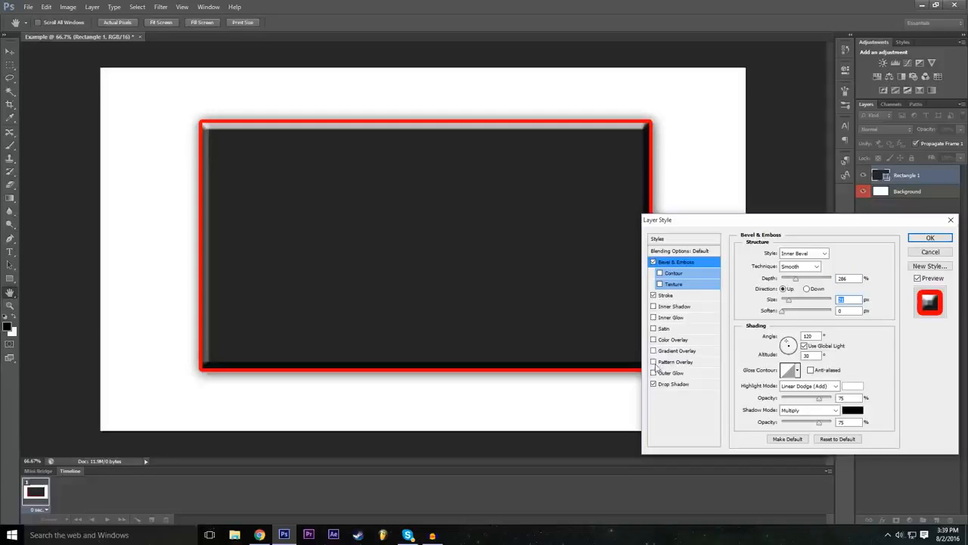
Step: Add a Pattern Overlay to the Rectangle 1 layer and try the preset patterns one after another
left_click(655, 362)
left_click(673, 363)
left_click(800, 293)
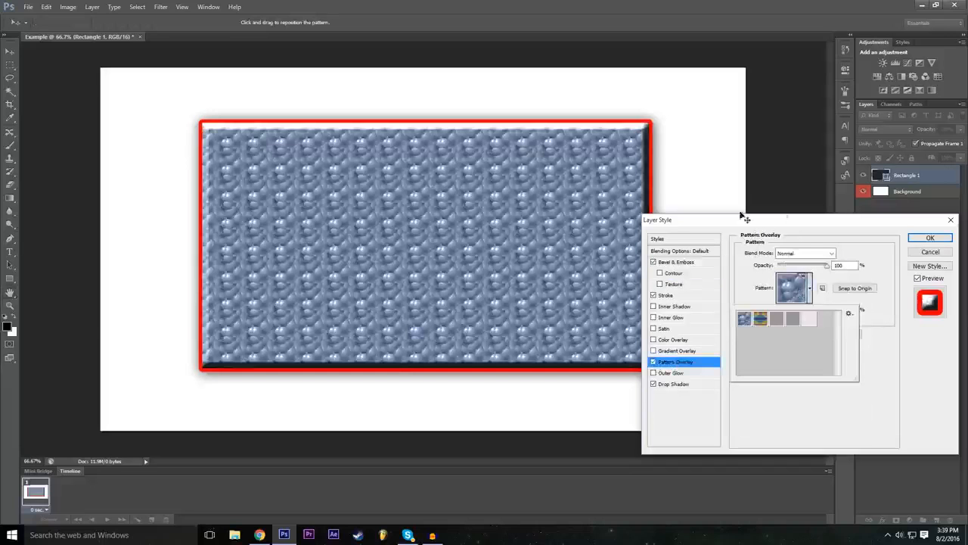
left_click(762, 320)
left_click(776, 321)
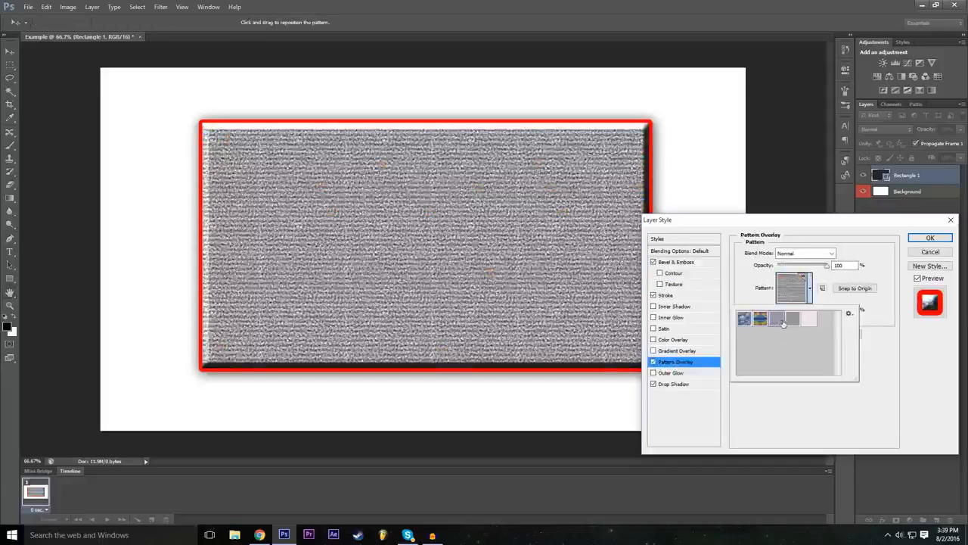
left_click(792, 319)
left_click(808, 319)
left_click(797, 321)
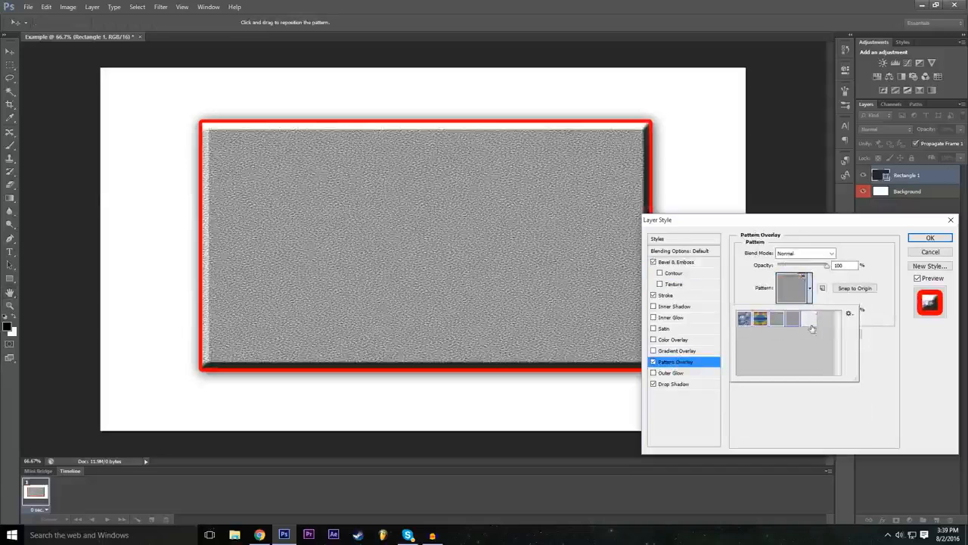
left_click(810, 324)
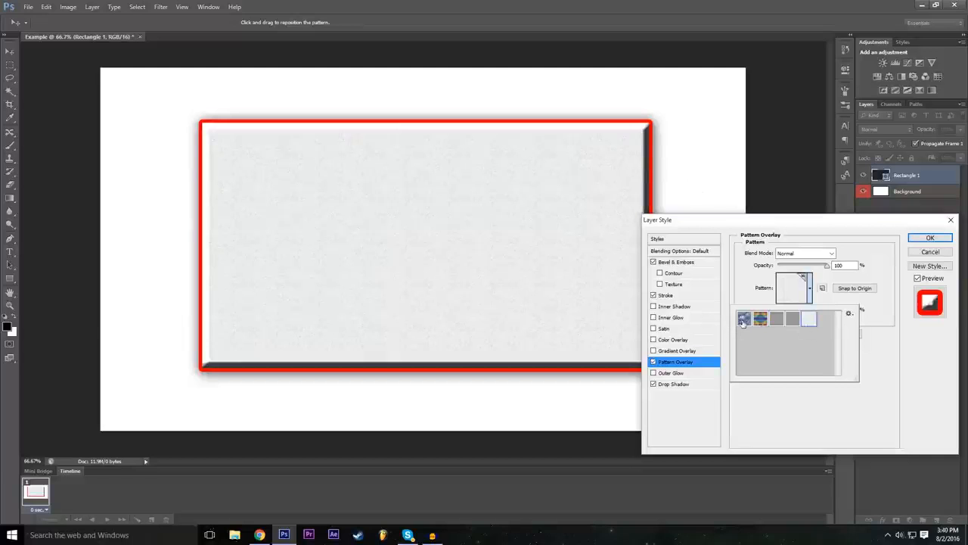
Step: Choose the grey woven-line pattern for the overlay and compare the rectangle with Pattern Overlay off and on
left_click(744, 319)
left_click(760, 319)
left_click(793, 322)
left_click(808, 321)
left_click(789, 322)
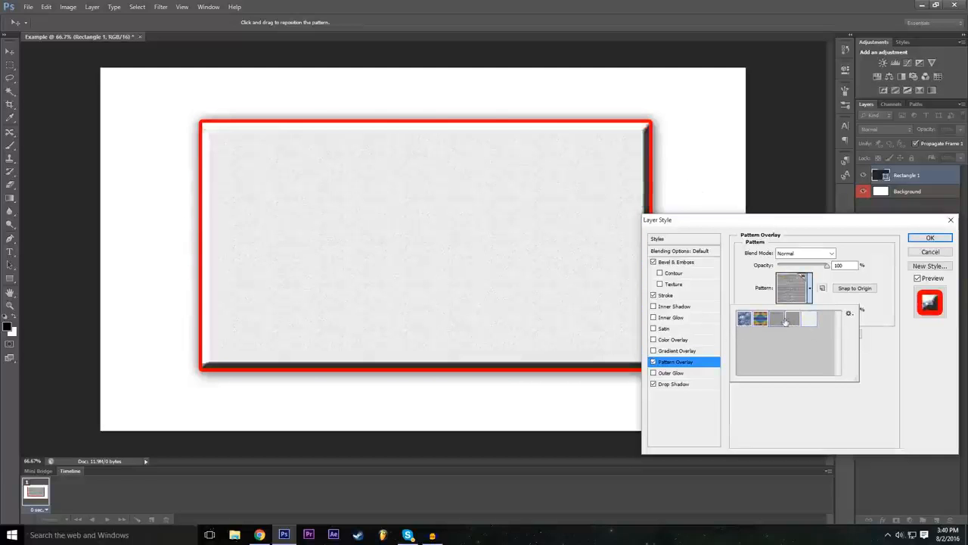
left_click(660, 363)
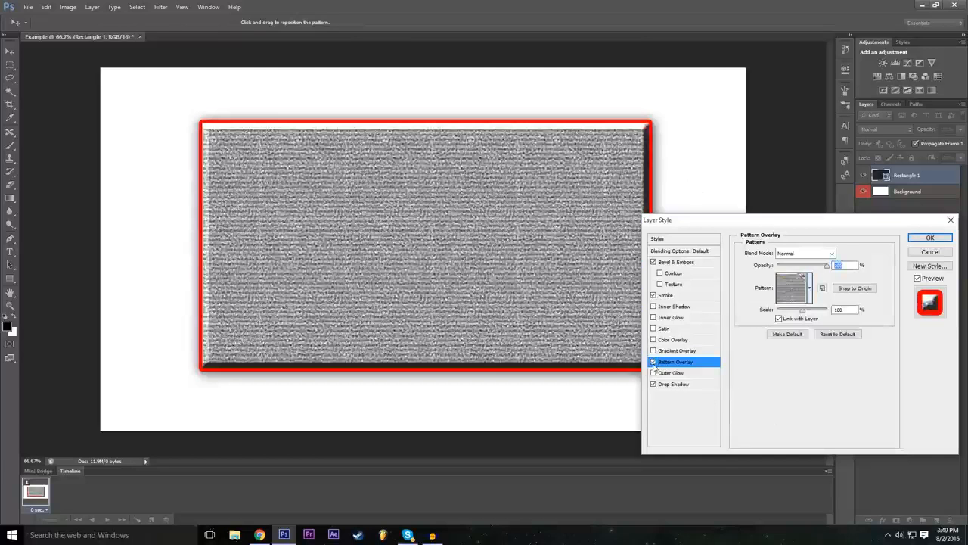
left_click(653, 363)
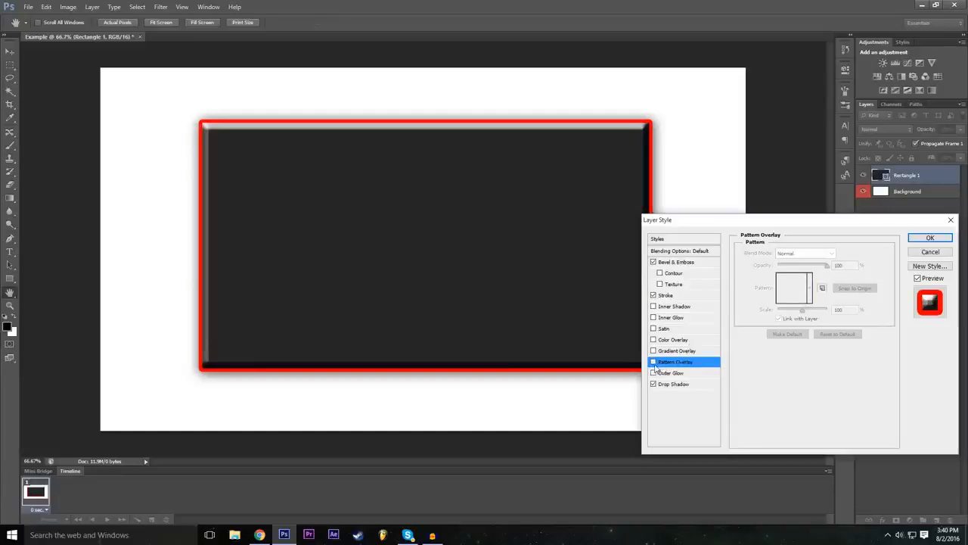
left_click(654, 363)
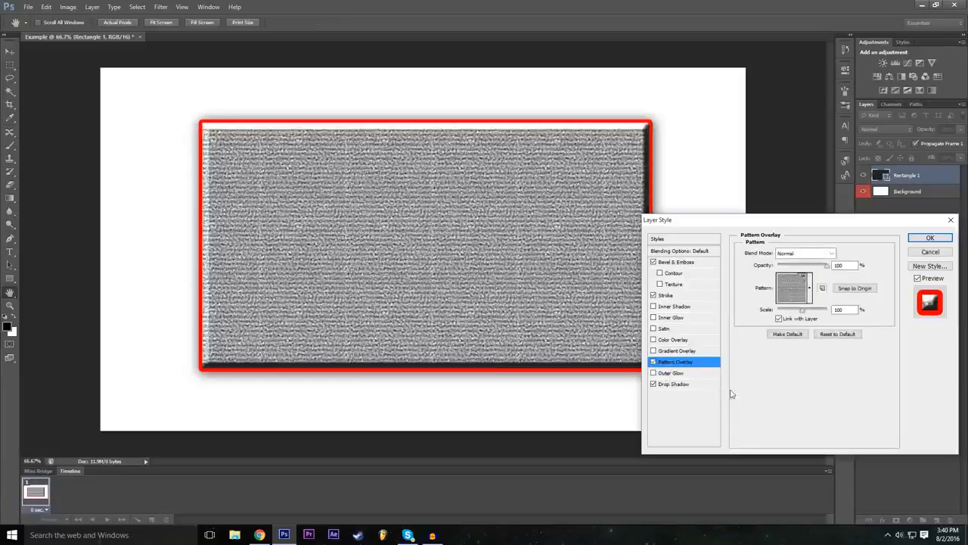
Step: Add a red Outer Glow to the rectangle with a spread of 24%
left_click(685, 374)
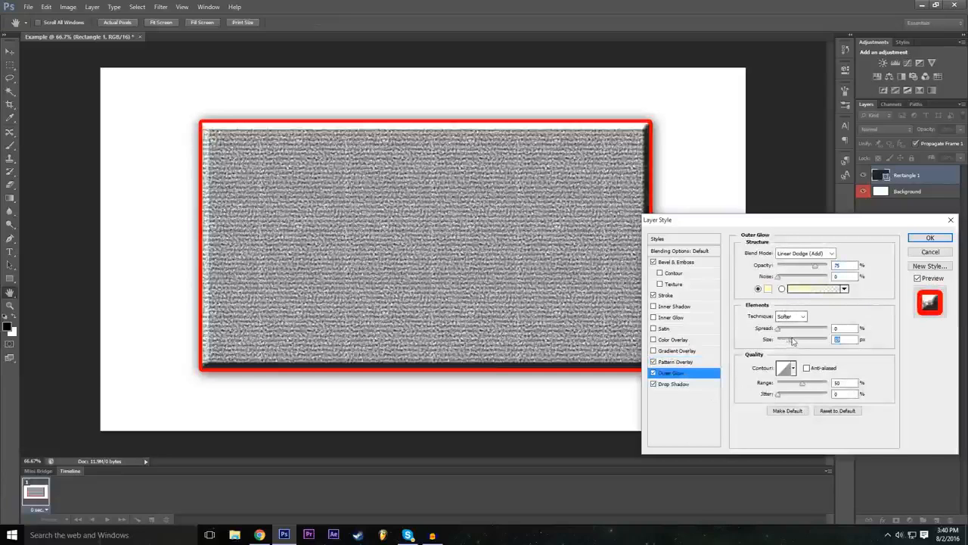
left_click(768, 289)
left_click(418, 175)
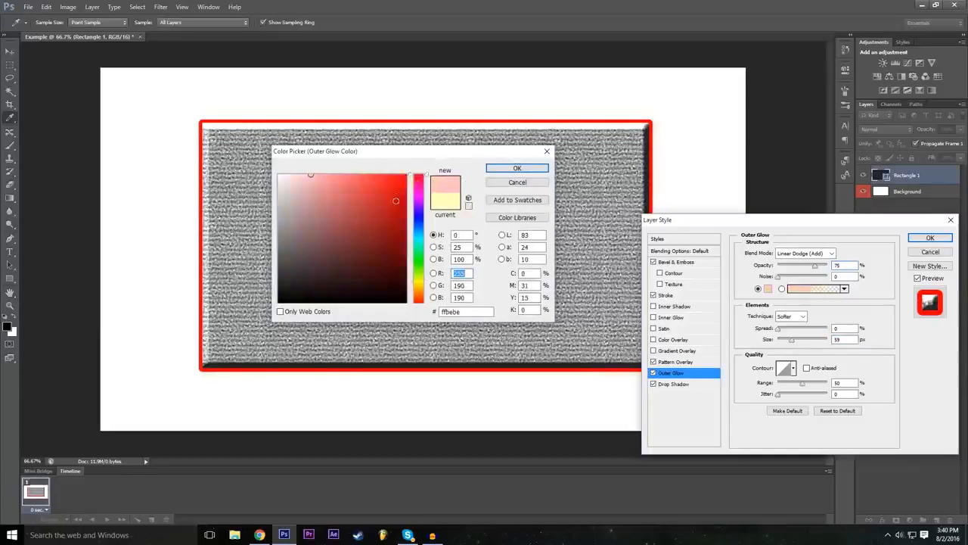
left_click(407, 175)
left_click(500, 169)
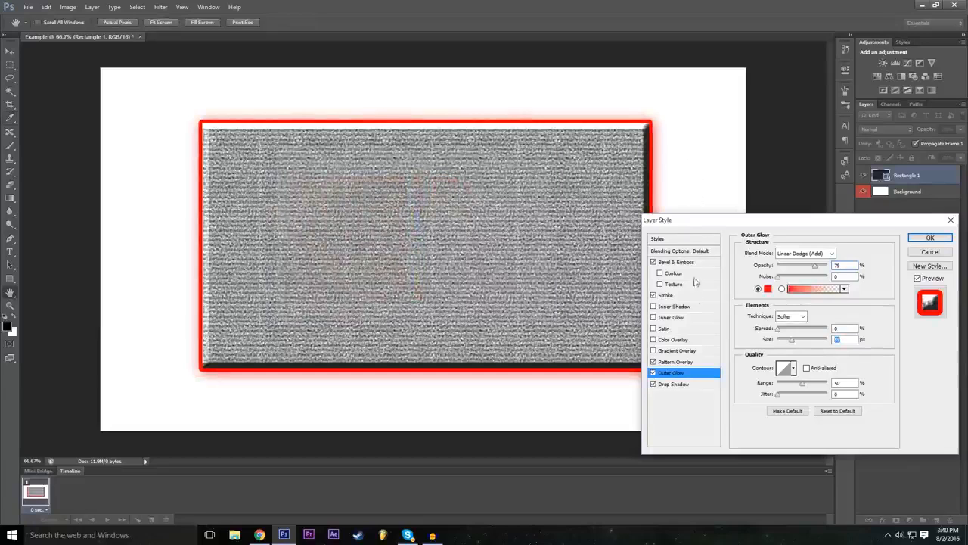
left_click_drag(777, 328, 790, 329)
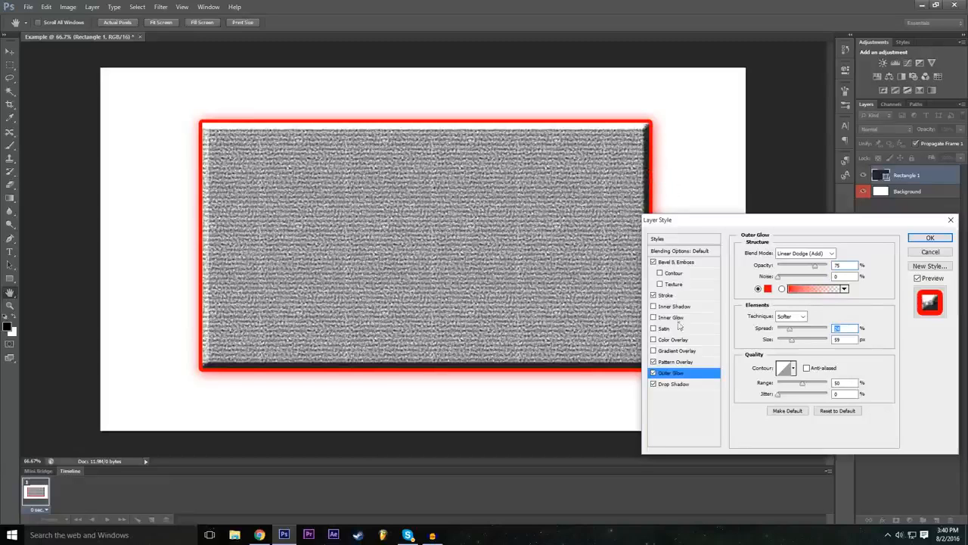
Step: Try a Color Overlay on the rectangle, test green (06ff00) as its color, discard that color and disable the overlay
left_click(654, 339)
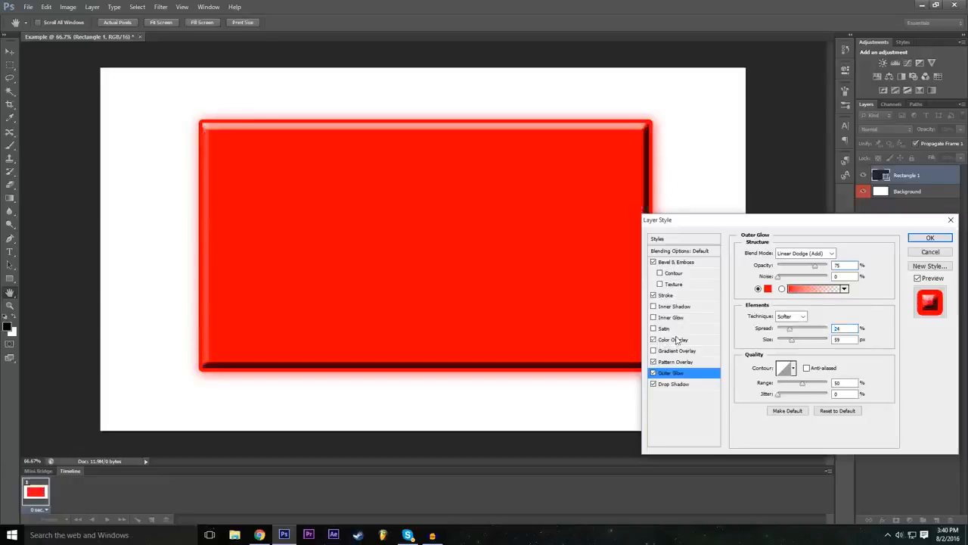
left_click(685, 341)
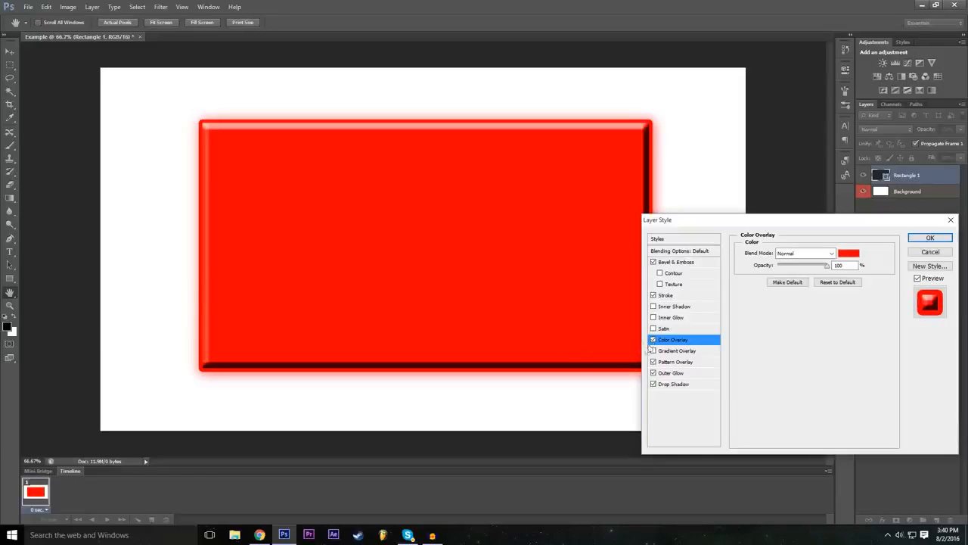
left_click(653, 350)
left_click(851, 254)
mouse_move(363, 201)
left_mouse_down()
mouse_move(252, 208)
mouse_move(313, 213)
mouse_move(327, 265)
left_mouse_up()
left_click_drag(419, 284, 396, 204)
left_click(394, 239)
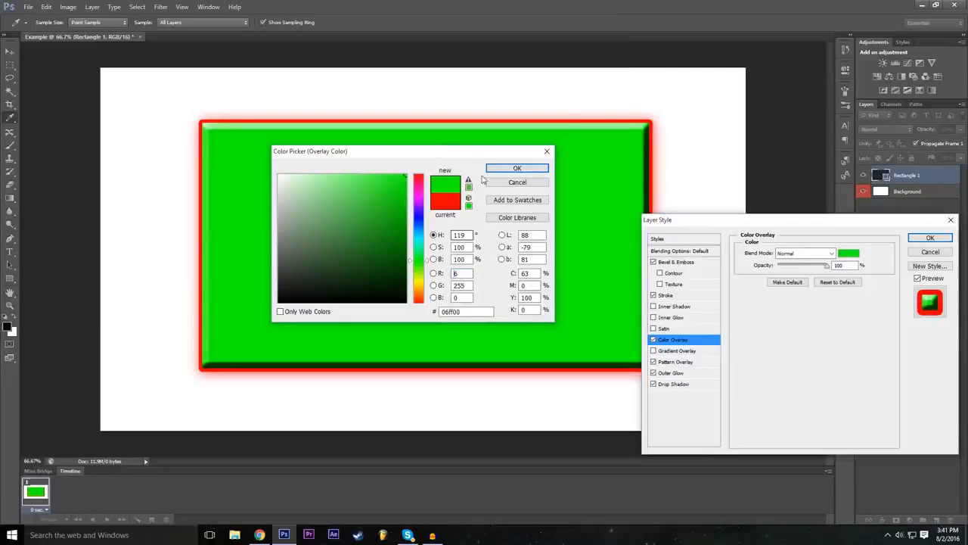
left_click(518, 182)
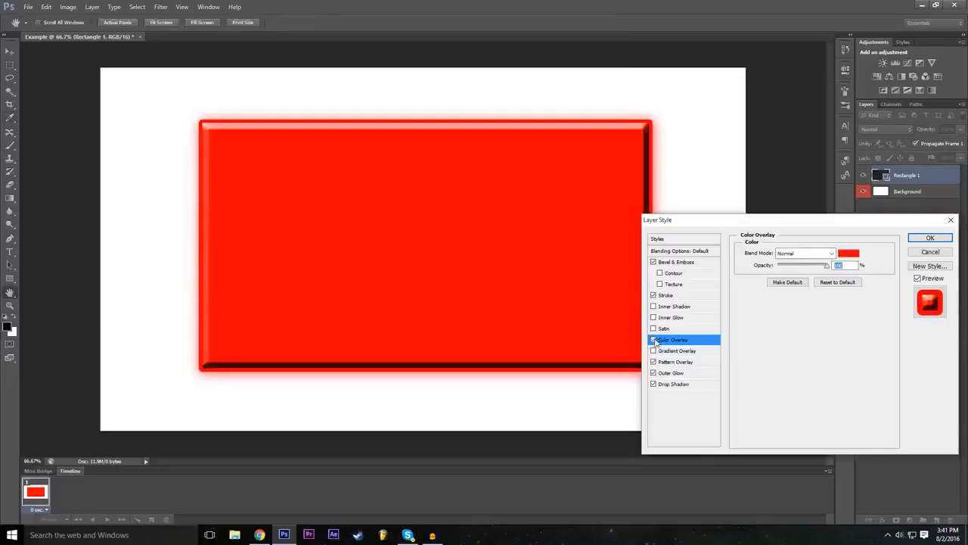
left_click(656, 340)
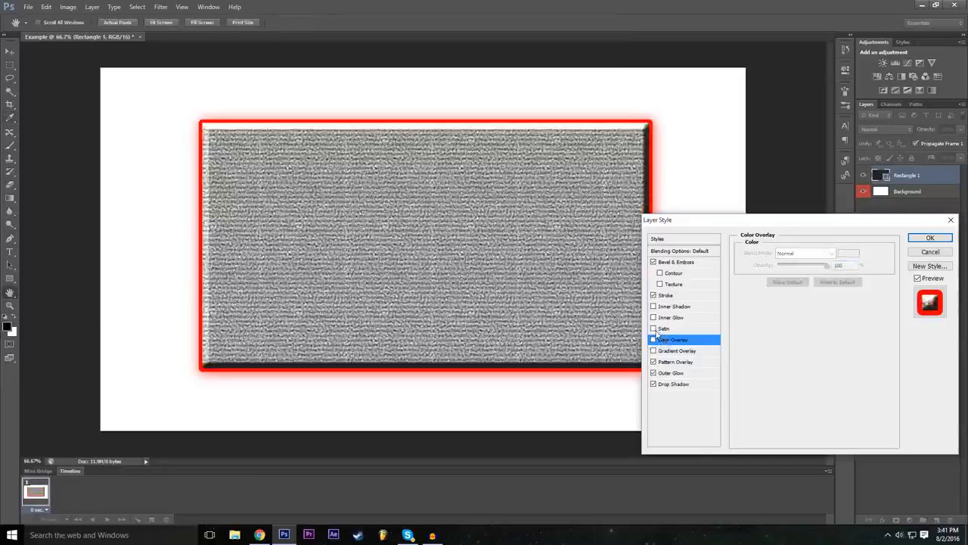
Step: Preview the Satin and Inner Shadow effects on the rectangle, switching each one off again
left_click(654, 329)
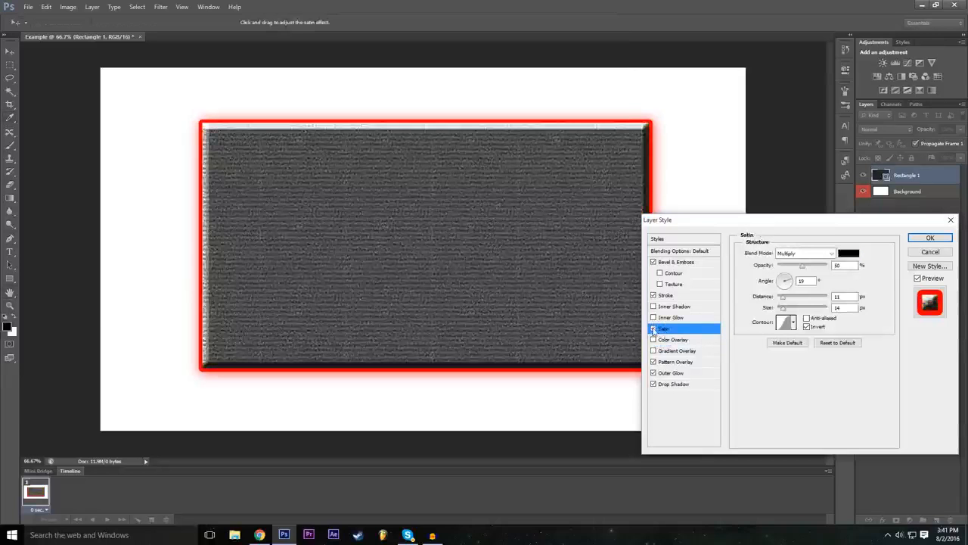
left_click(654, 329)
left_click(654, 329)
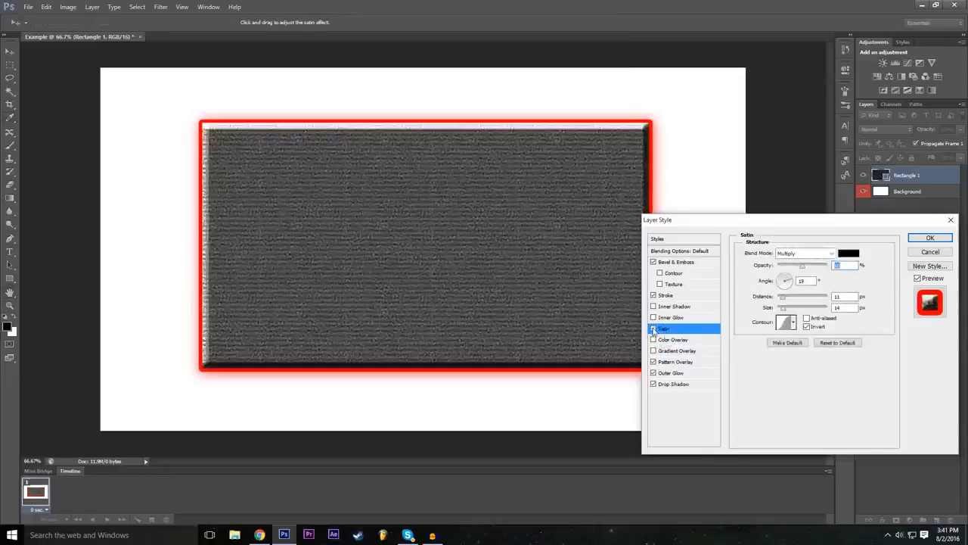
left_click(655, 330)
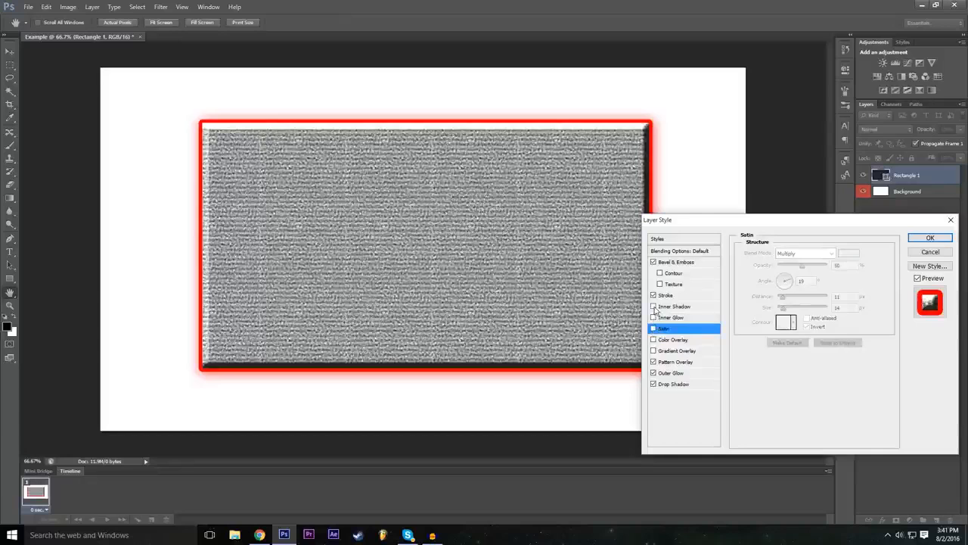
left_click(654, 308)
left_click(654, 306)
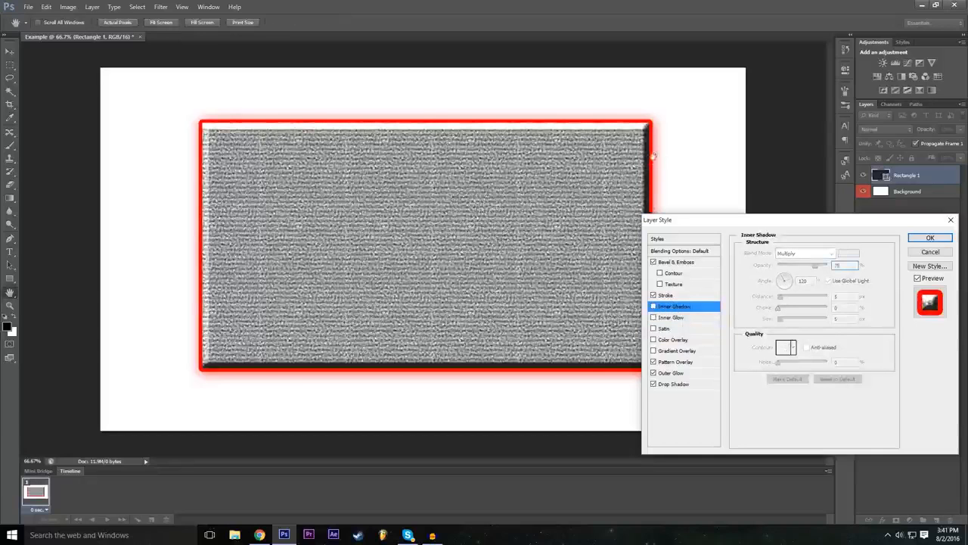
Step: Enable Inner Glow and a Gradient Overlay on the rectangle, comparing it with the gradient off and on
left_click(691, 318)
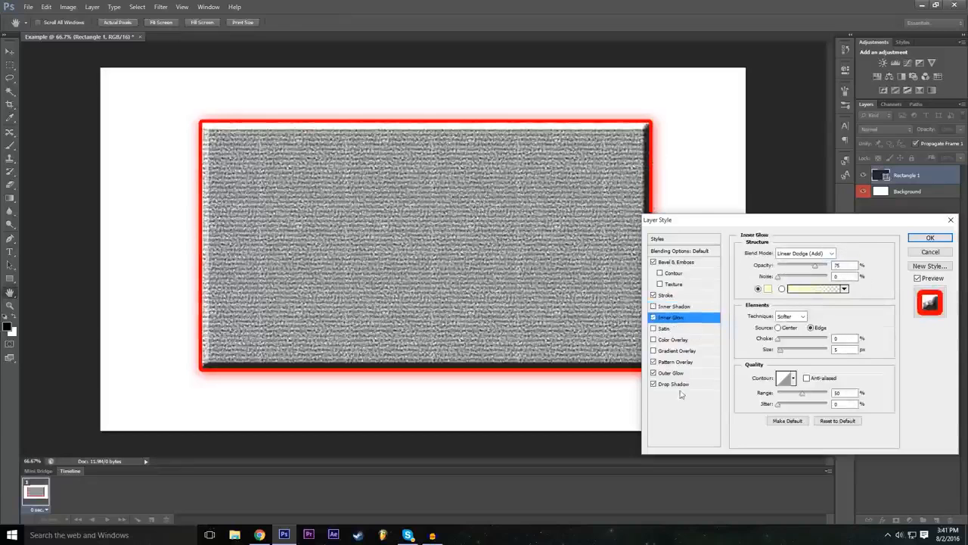
left_click(682, 374)
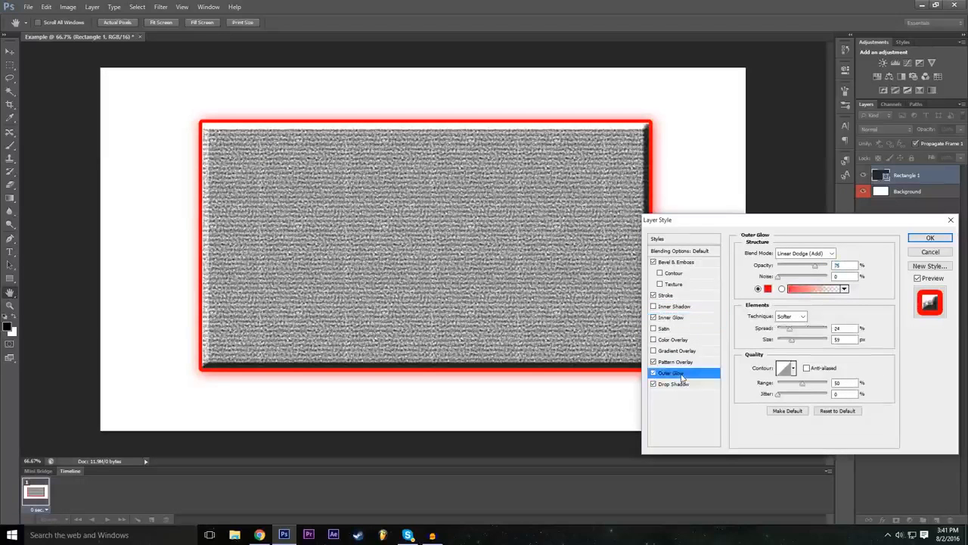
left_click(667, 352)
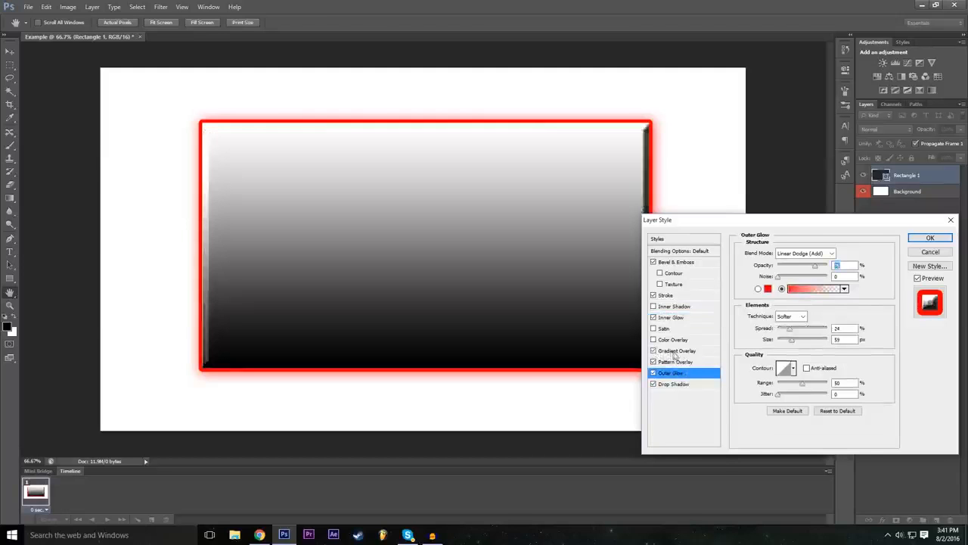
left_click(653, 351)
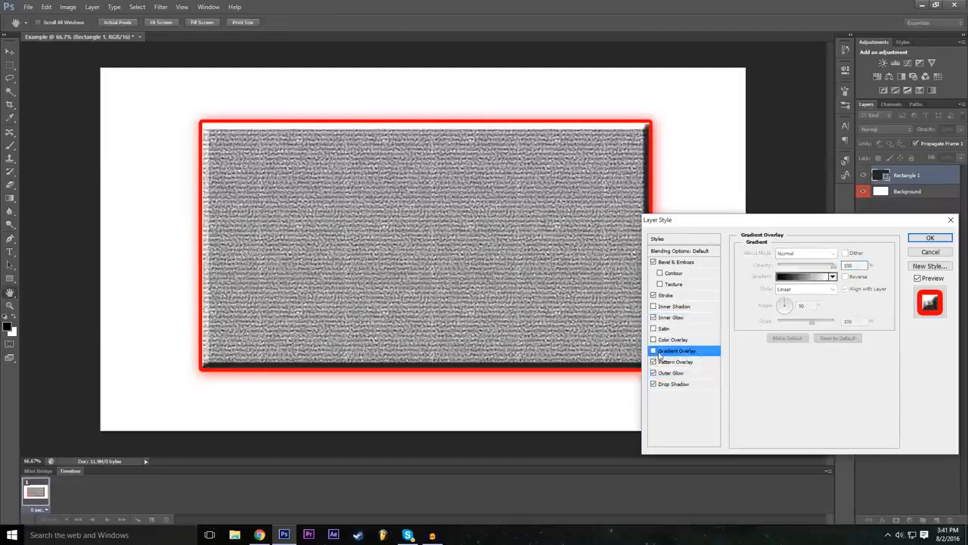
left_click(654, 351)
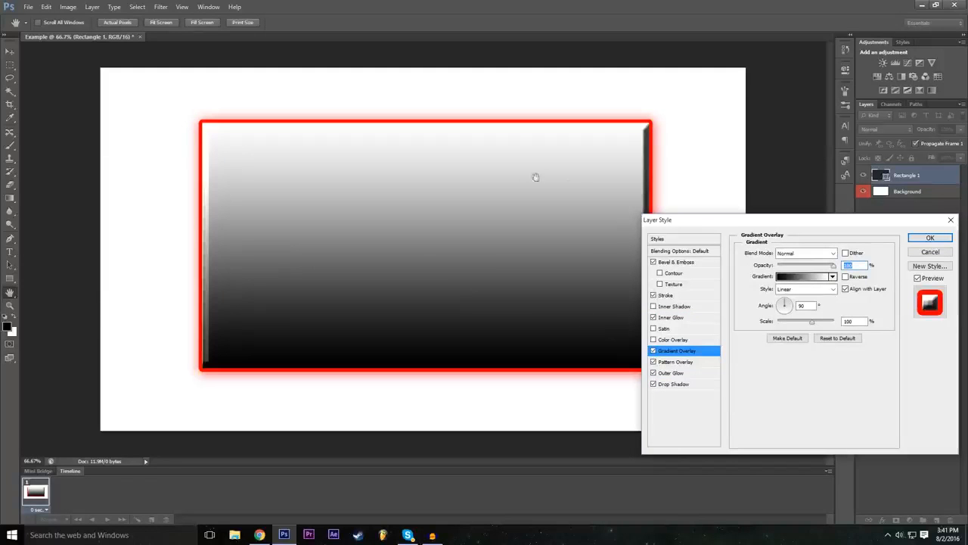
Step: Try several preset gradients for the Gradient Overlay and choose Orange, Yellow, Orange
left_click(805, 277)
left_click(690, 251)
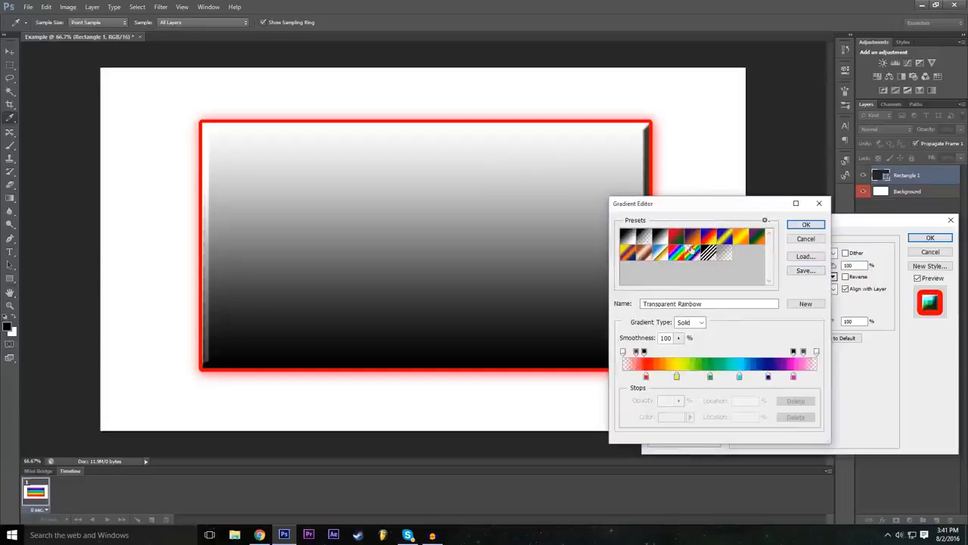
left_click(709, 254)
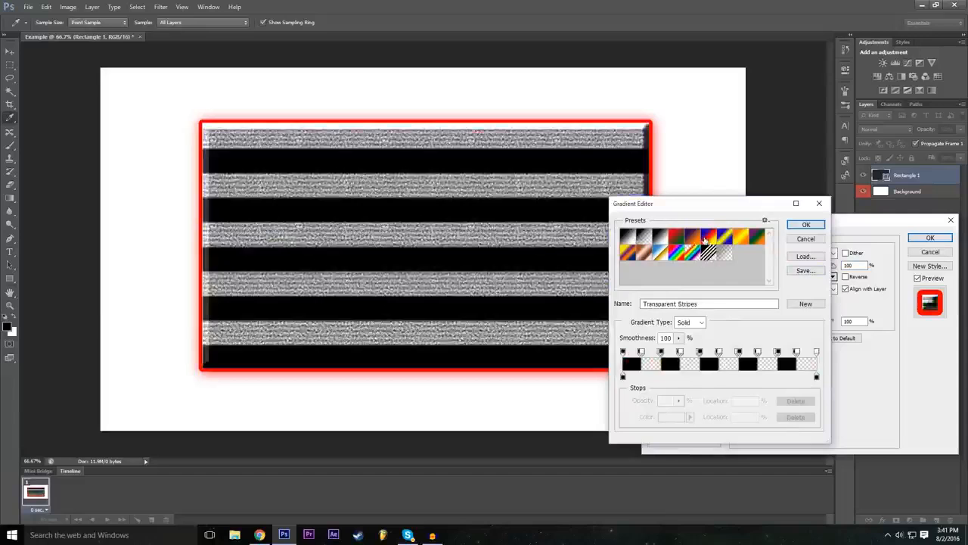
left_click(705, 239)
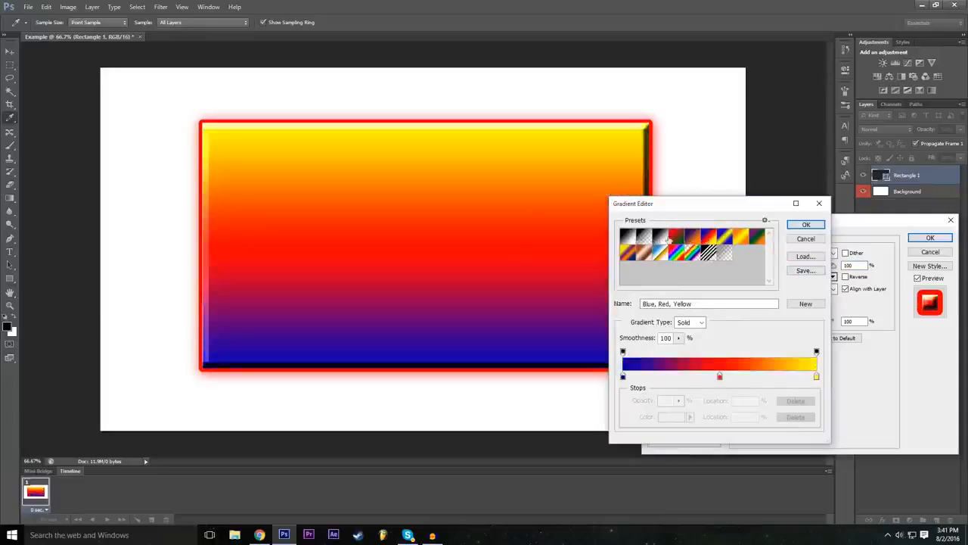
left_click(665, 239)
left_click(737, 241)
left_click(740, 240)
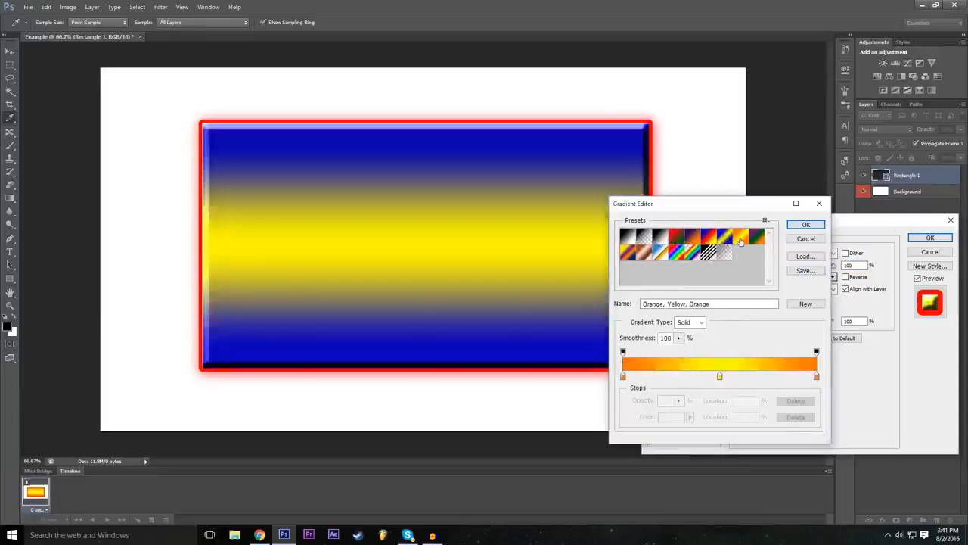
left_click(711, 239)
left_click(725, 239)
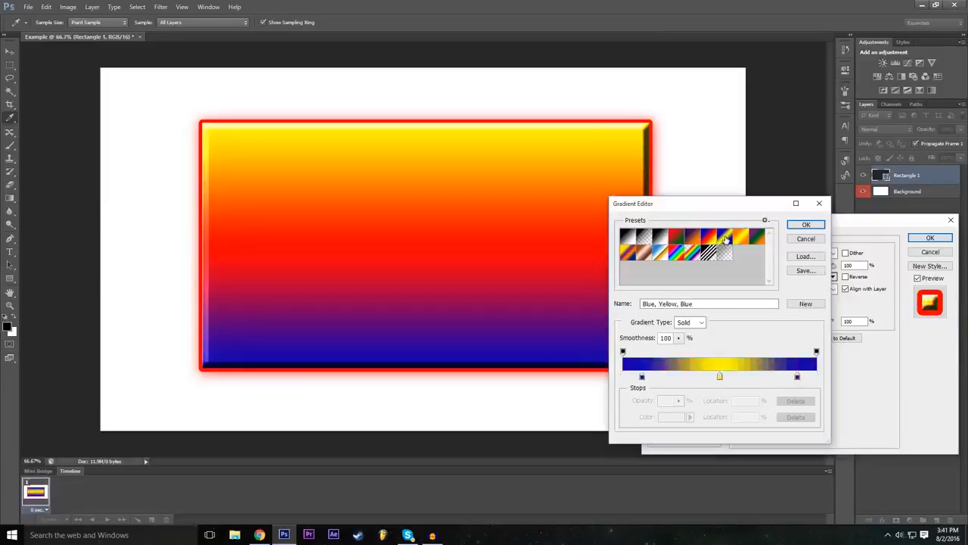
left_click(740, 239)
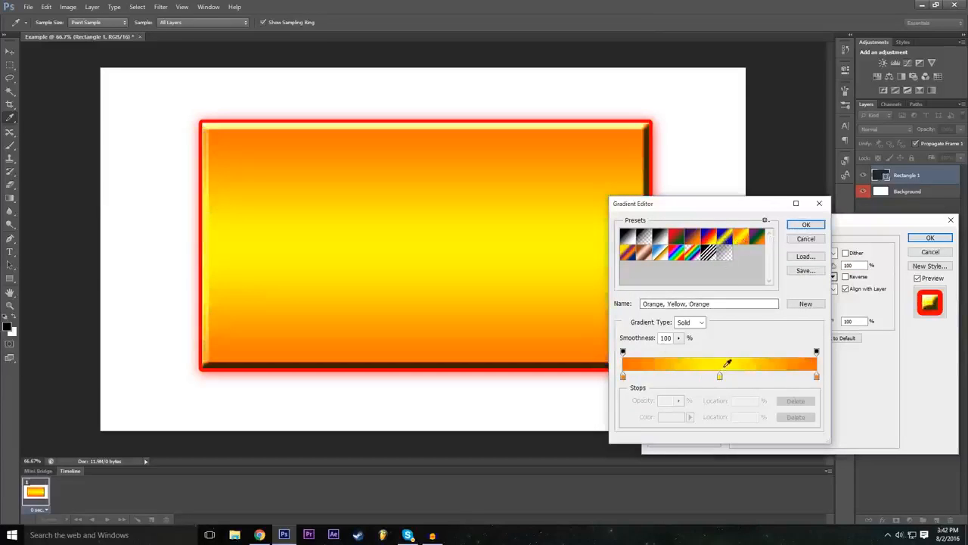
Step: Test several hues for the middle stop of the Gradient Overlay's gradient, set it to green (00ff1e) and accept the gradient
left_click(720, 377)
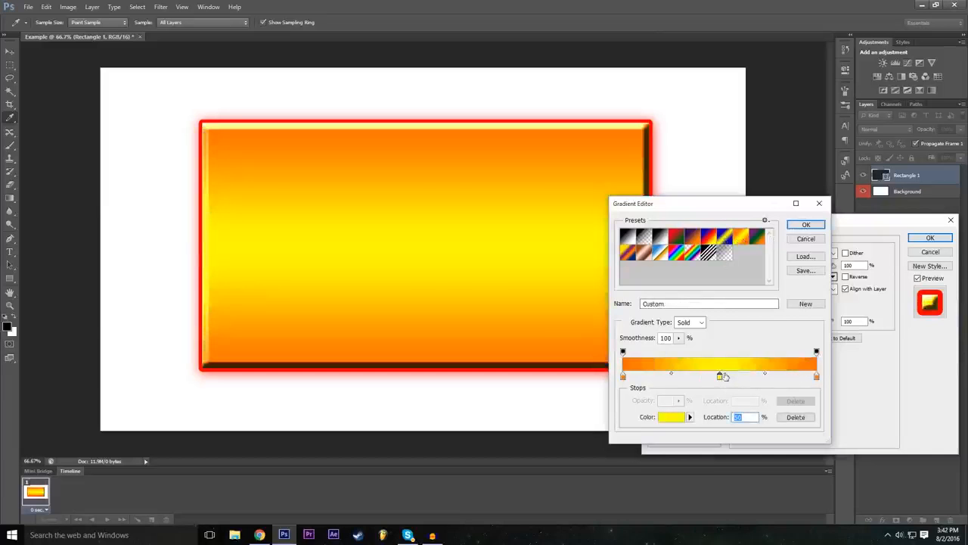
double_click(719, 376)
left_click_drag(386, 220, 420, 187)
left_click_drag(419, 269, 419, 262)
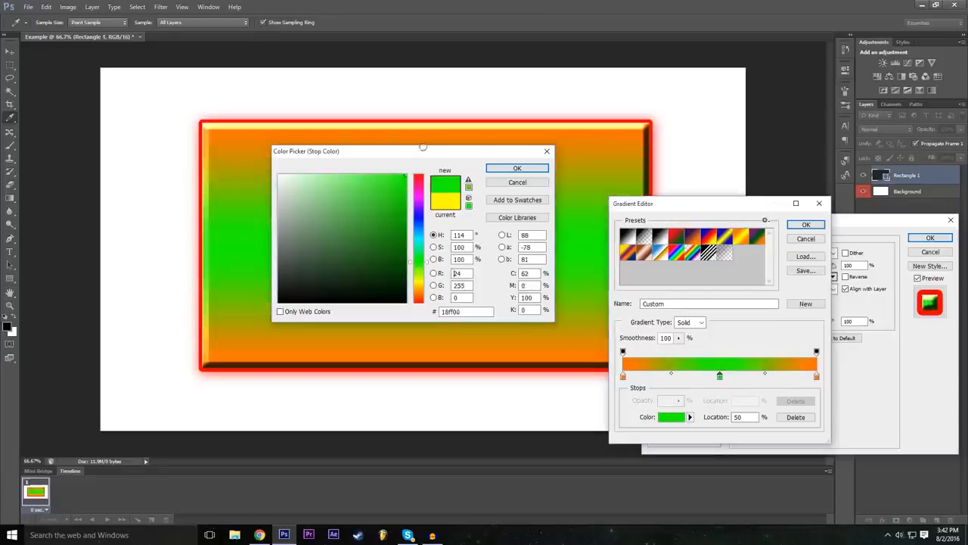
left_click_drag(418, 221, 419, 174)
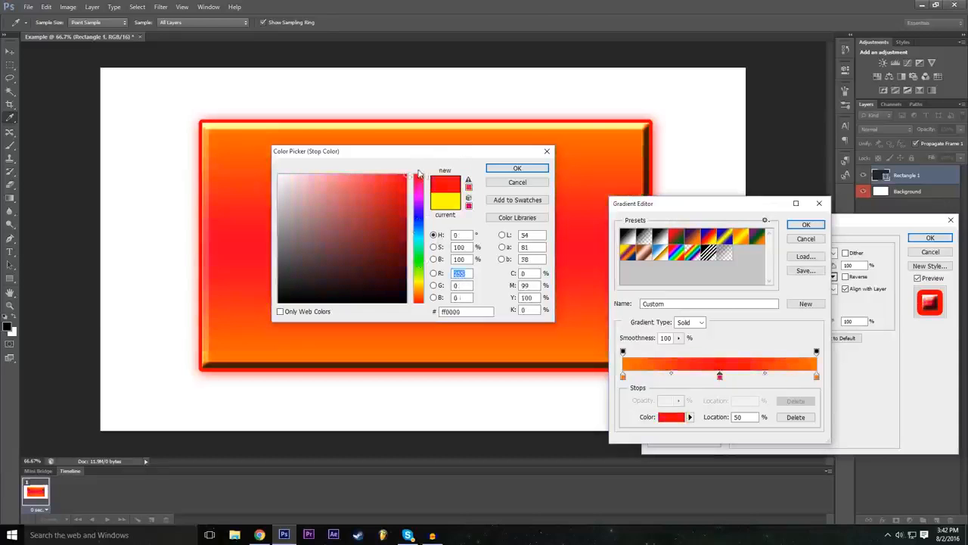
left_click(418, 286)
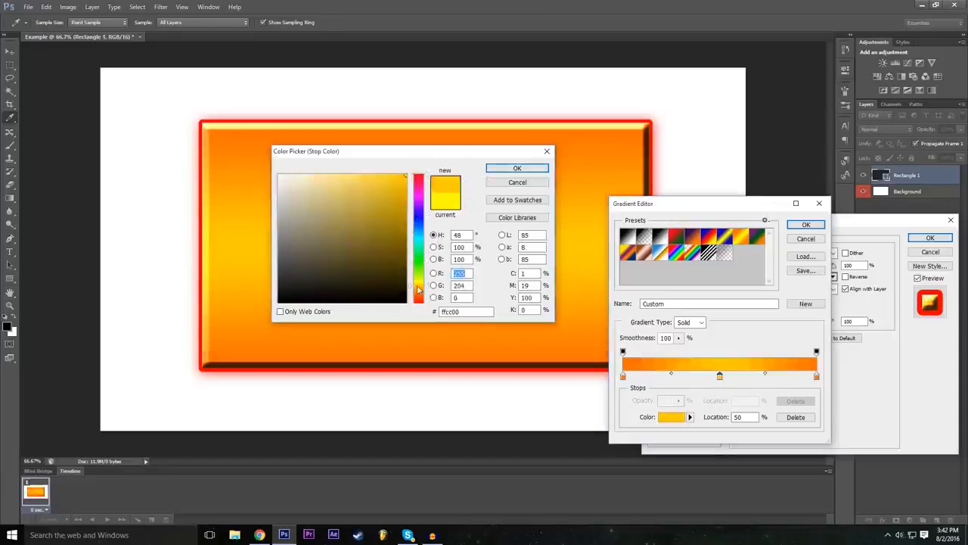
left_click(416, 249)
left_click(417, 259)
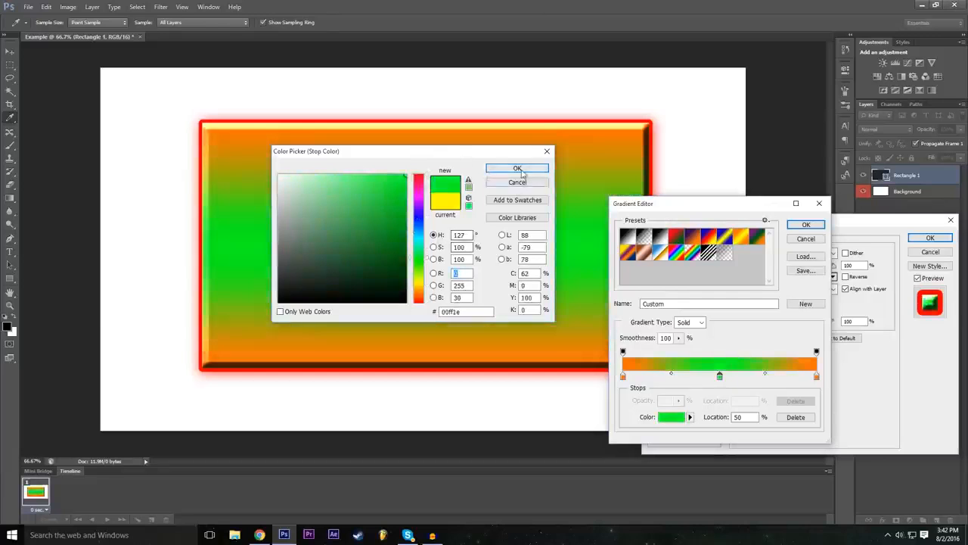
left_click(518, 168)
left_click(803, 227)
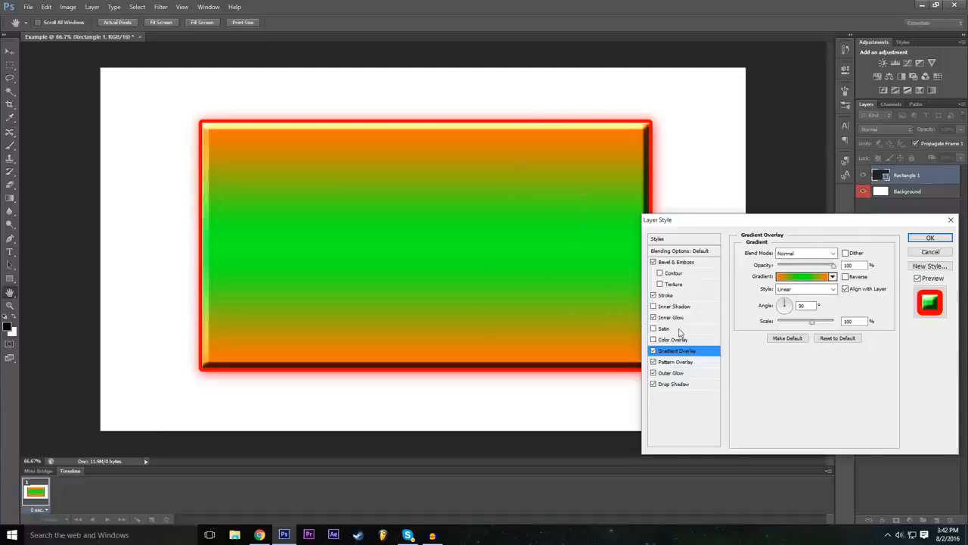
Step: Turn off the rectangle's Gradient Overlay and apply the remaining layer effects
left_click(654, 351)
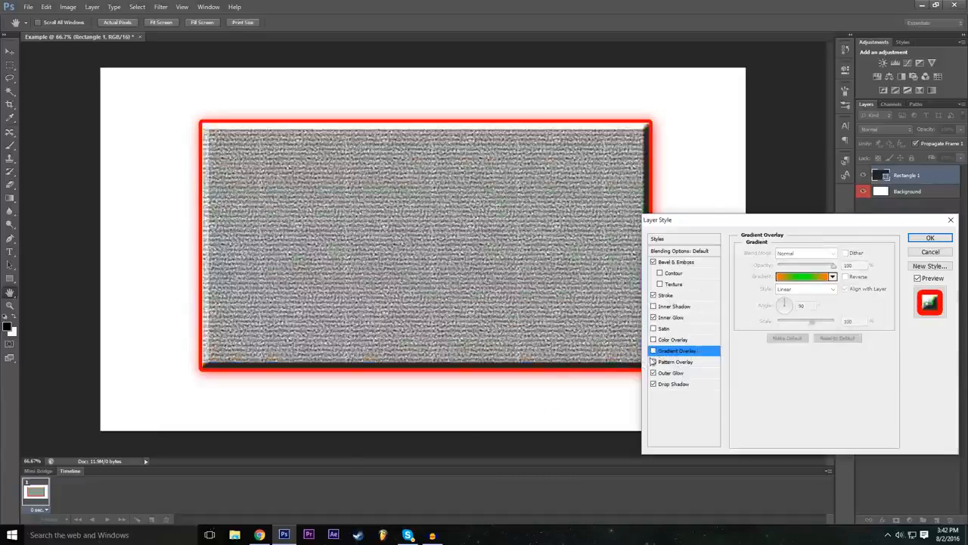
left_click_drag(775, 226, 388, 227)
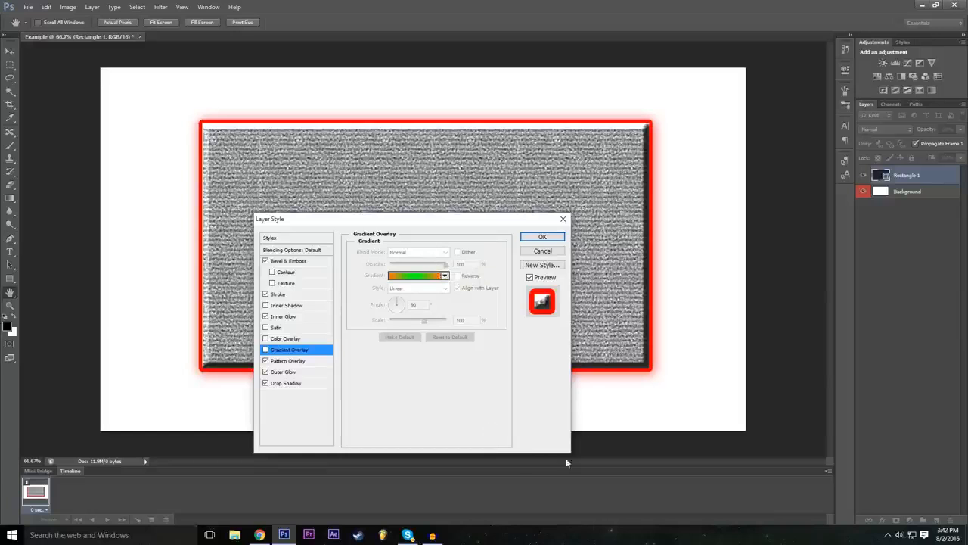
left_click(561, 239)
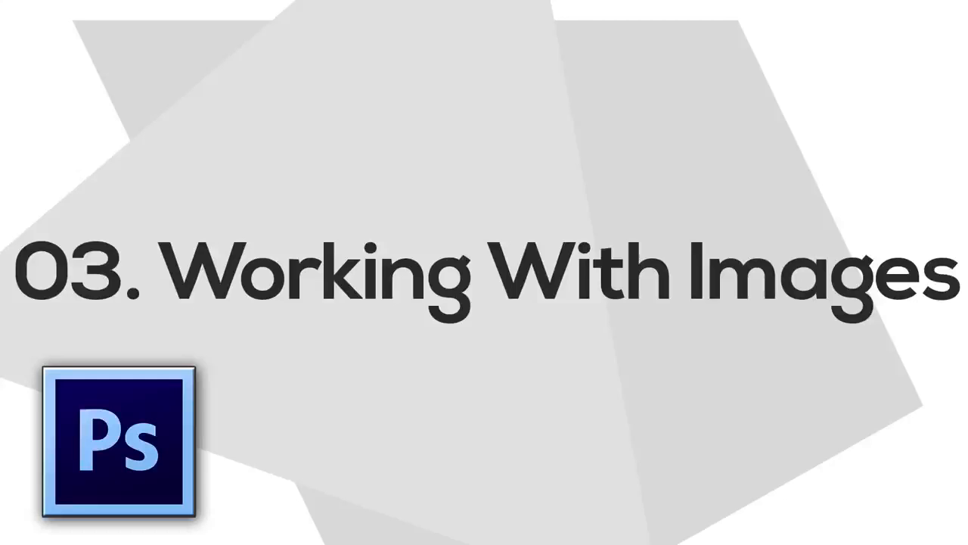
Step: Try placing the P1 image inside the Example document and cancel the placement
left_click(28, 7)
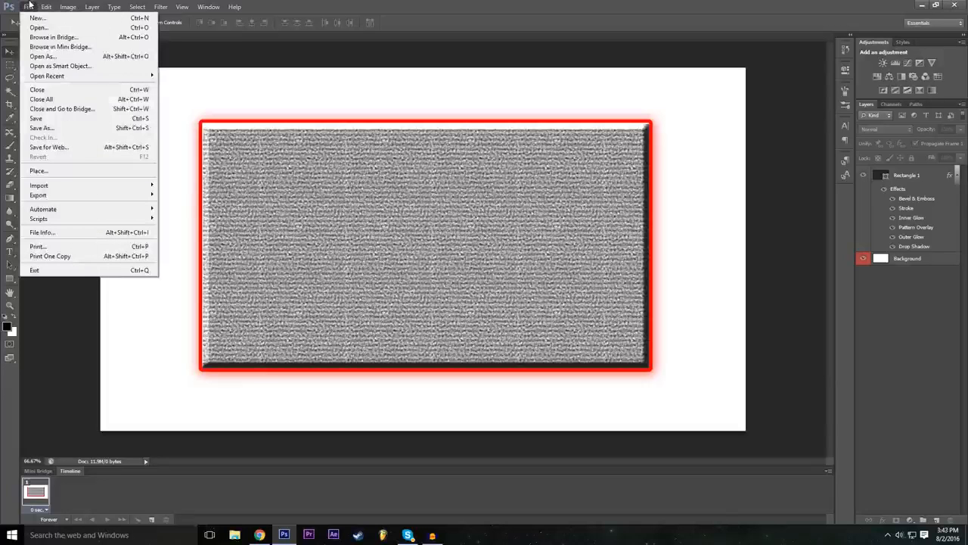
left_click(72, 177)
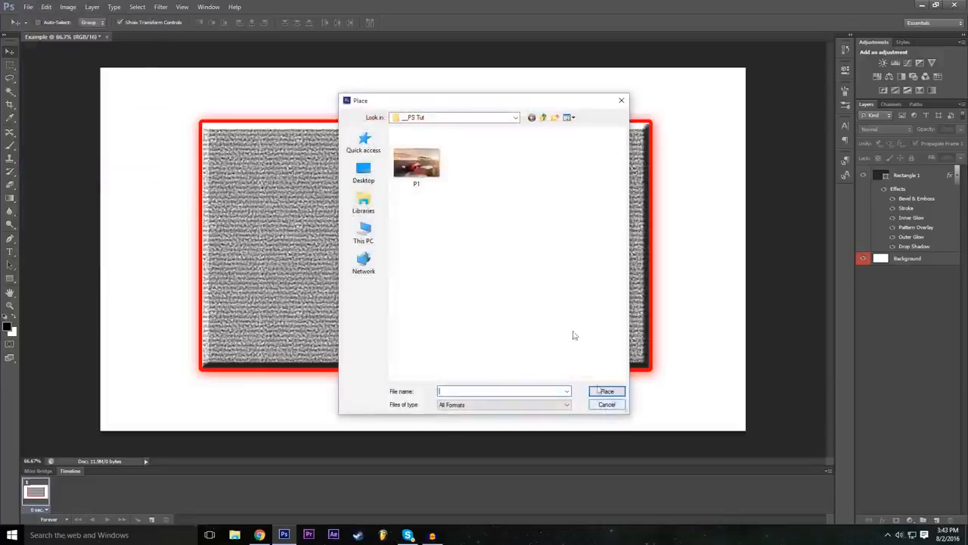
left_click(420, 168)
left_click(607, 392)
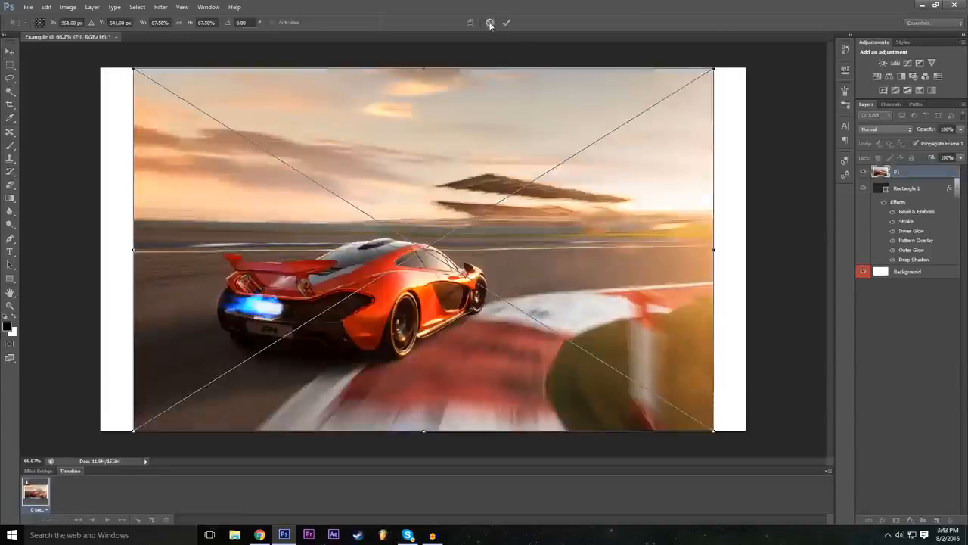
left_click(490, 22)
Step: Open the P1 image as its own document
left_click(28, 6)
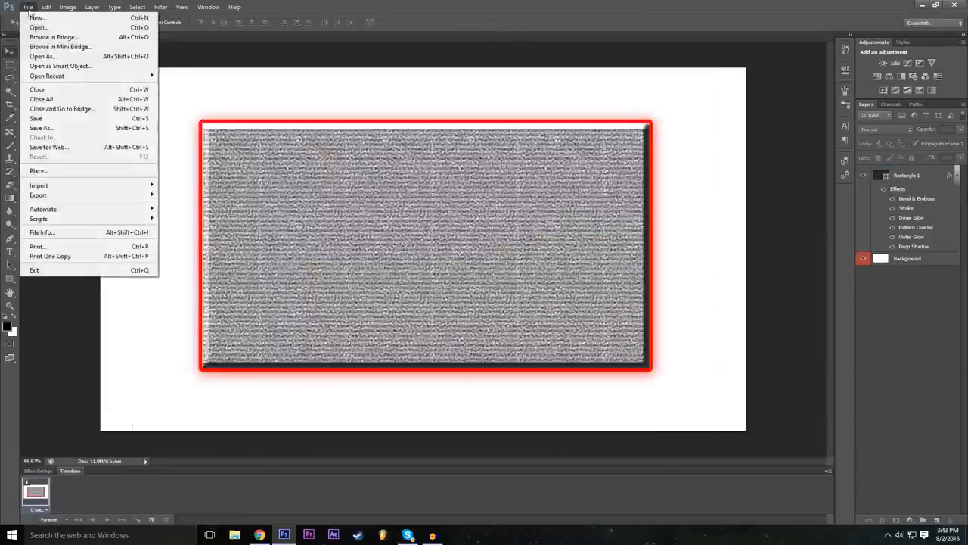
left_click(38, 28)
left_click(416, 168)
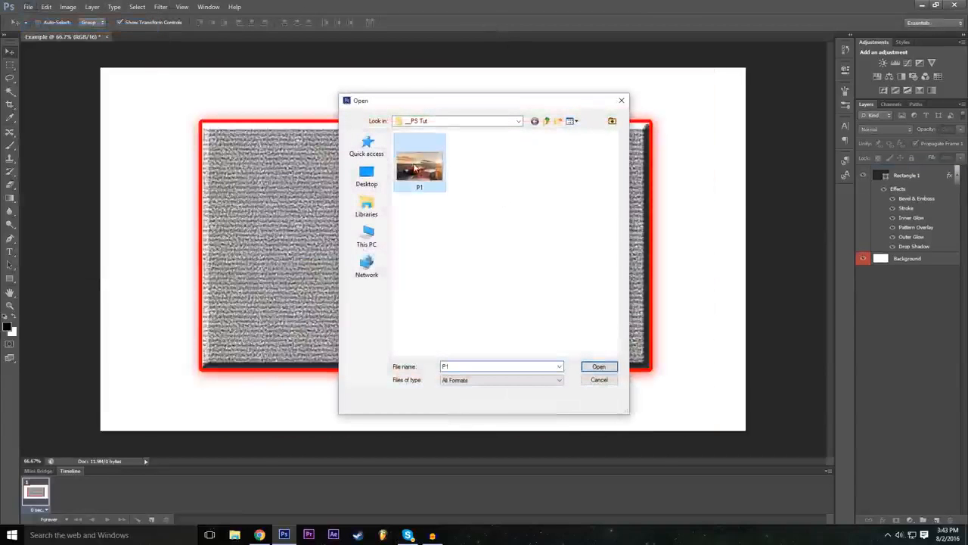
left_click(599, 371)
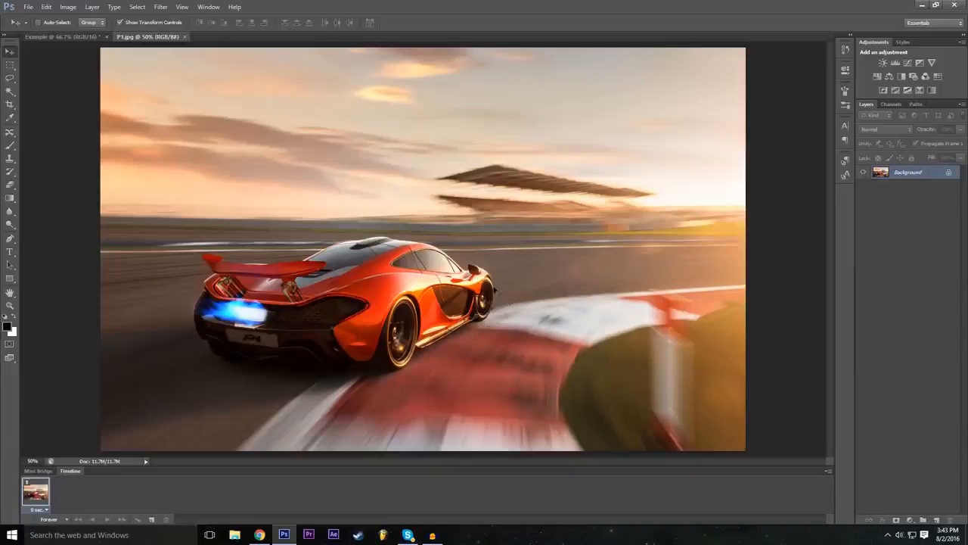
left_click(89, 37)
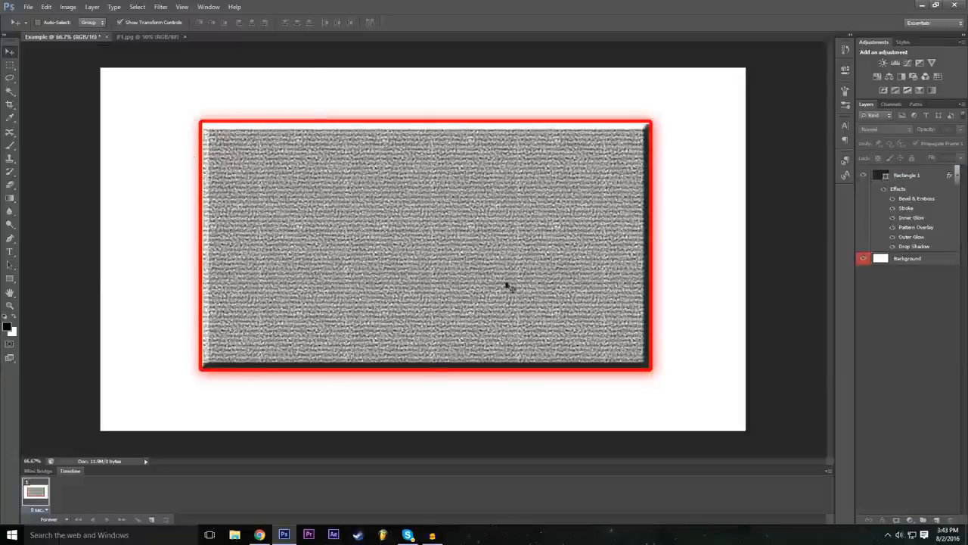
left_click(151, 39)
left_click(28, 7)
left_click(59, 173)
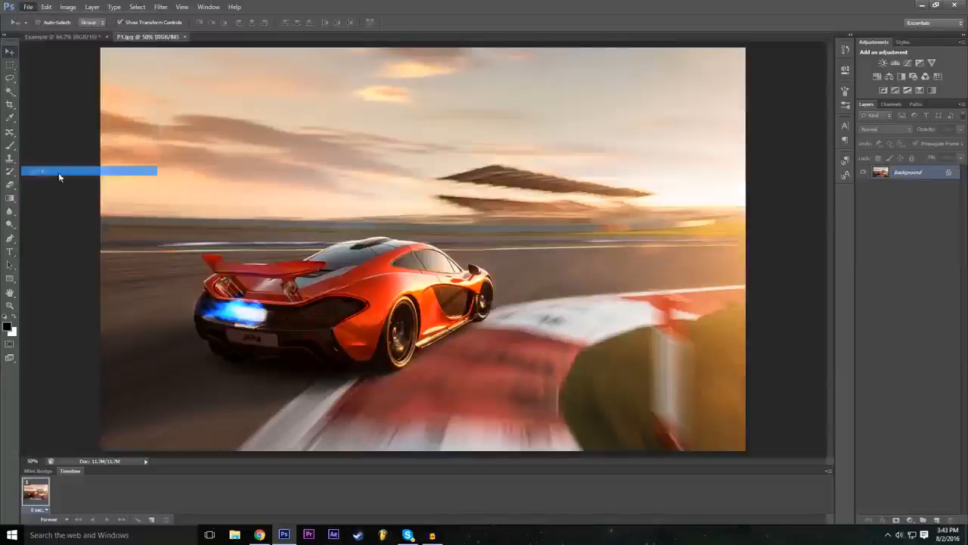
left_click(607, 407)
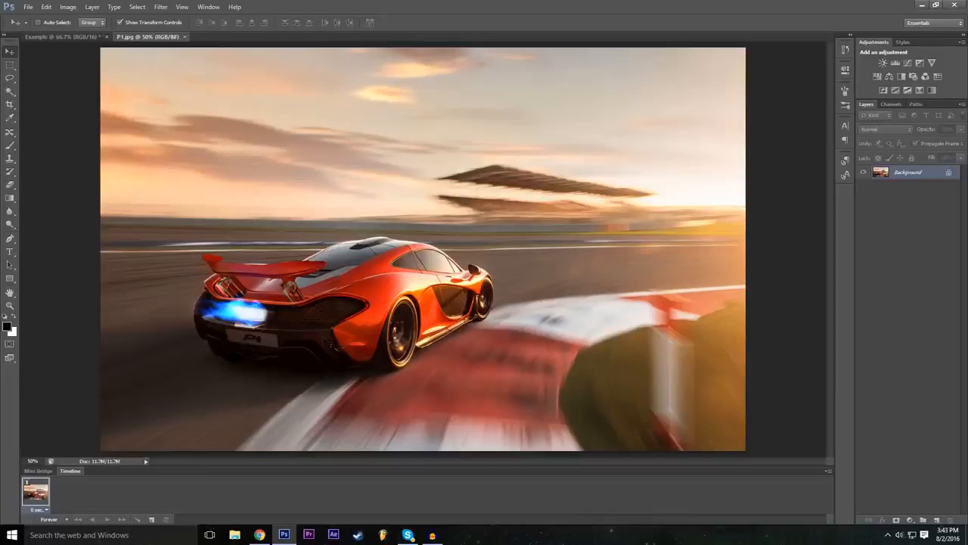
Step: Activate the Lasso tool and inspect the car at 100% zoom before returning to 50%
left_click(10, 79)
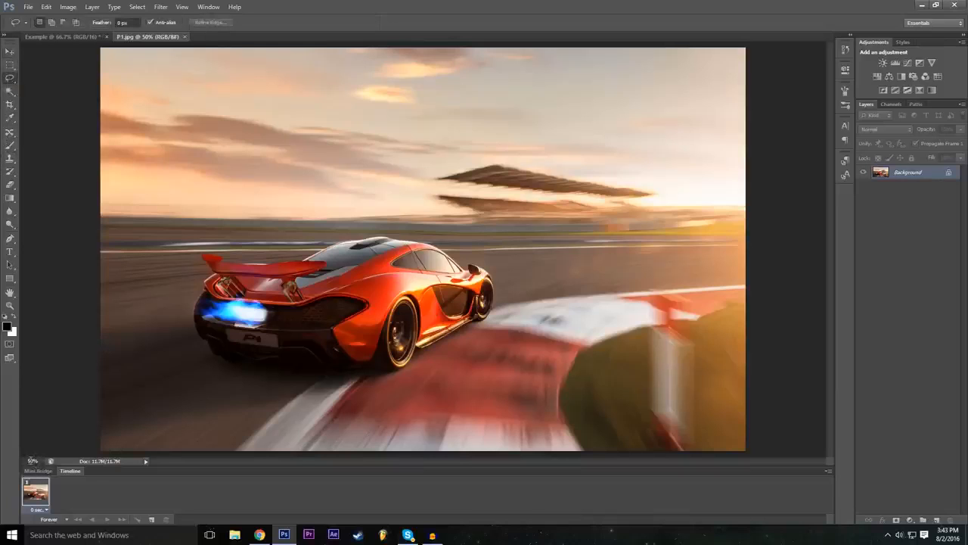
left_click(32, 460)
type("100")
key("Return")
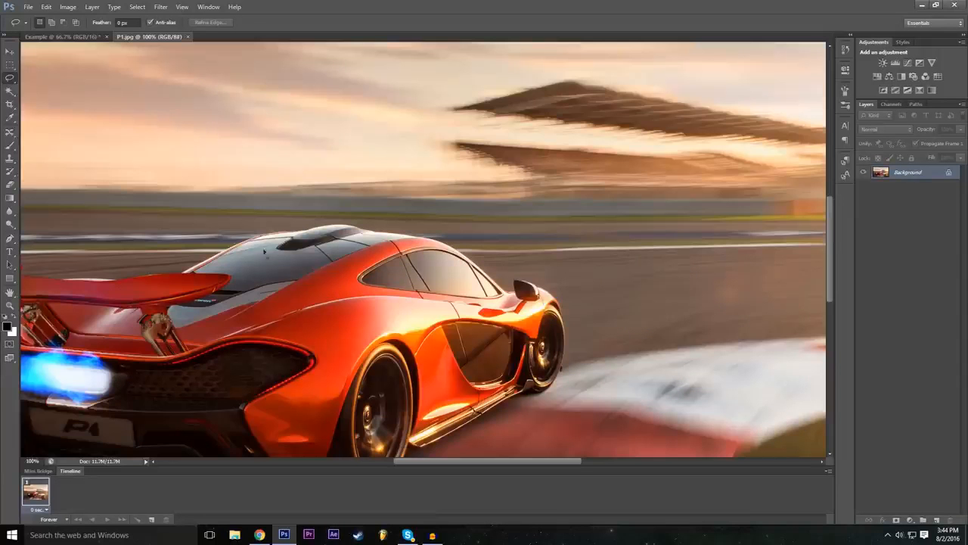
scroll(264, 252, "down", 1)
scroll(427, 250, "down", 1)
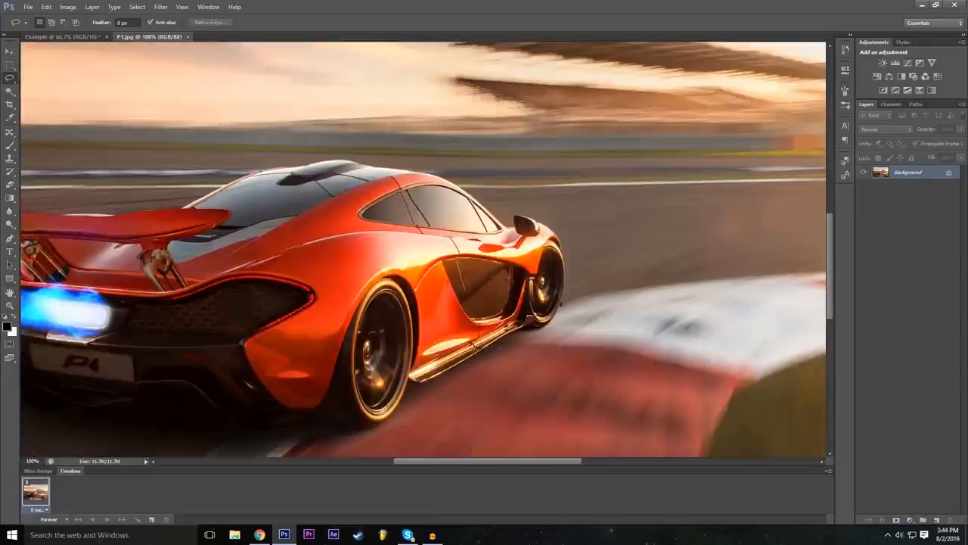
scroll(426, 249, "down", 1)
left_click_drag(440, 461, 412, 461)
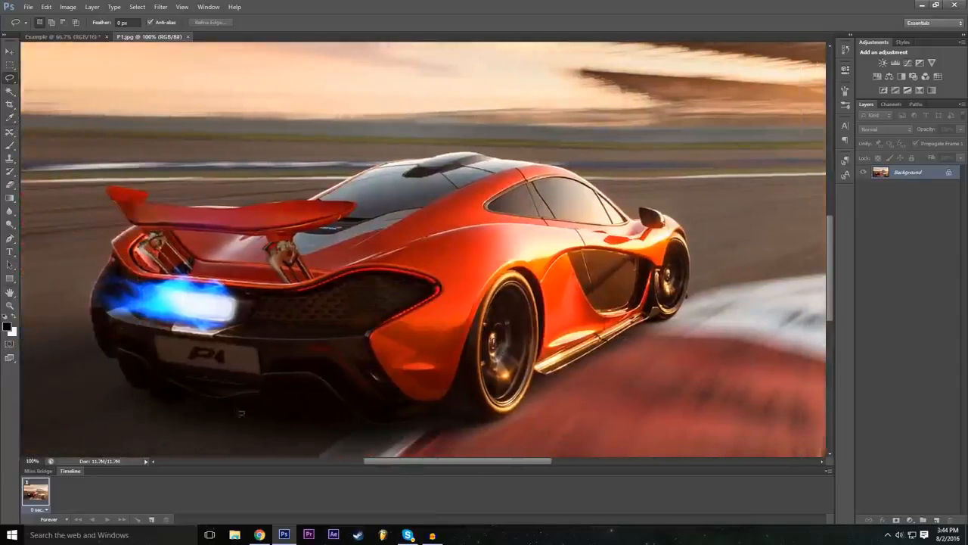
left_click(32, 461)
type("50")
key("Return")
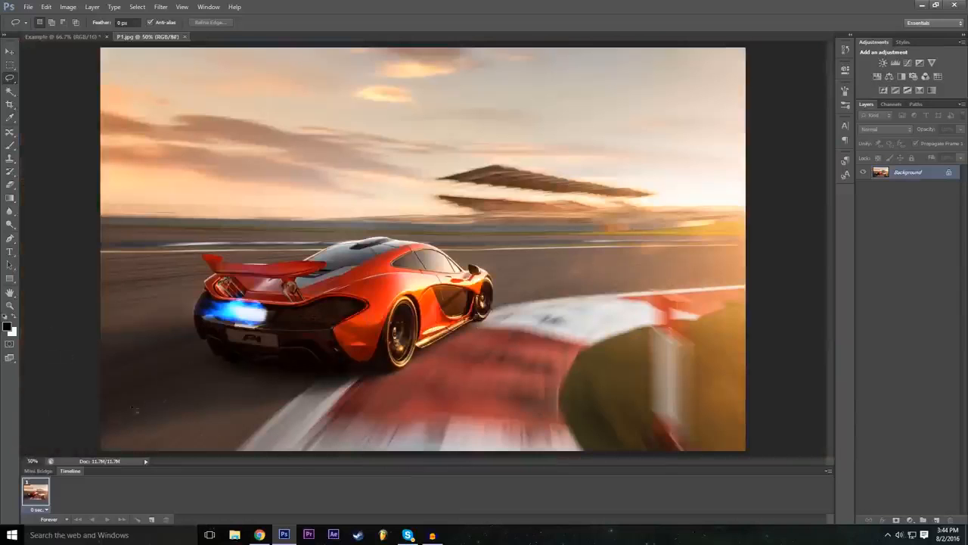
Step: Trace a closed freehand Lasso selection around the whole car, following its underside, wheels, mirror, roof and rear spoiler
left_click(33, 460)
type("1200")
type("100")
key("Return")
scroll(122, 240, "down", 2)
left_click_drag(492, 462, 460, 463)
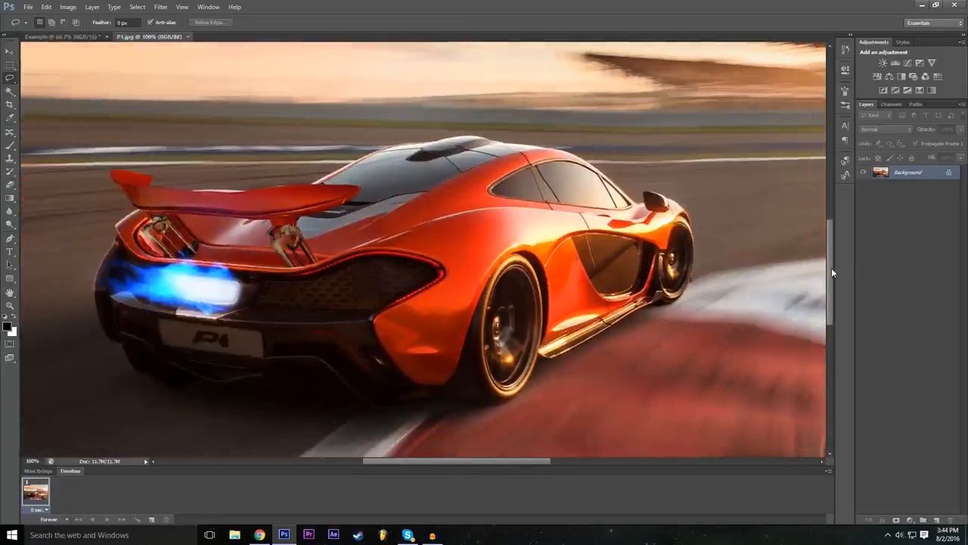
left_click_drag(832, 268, 832, 279)
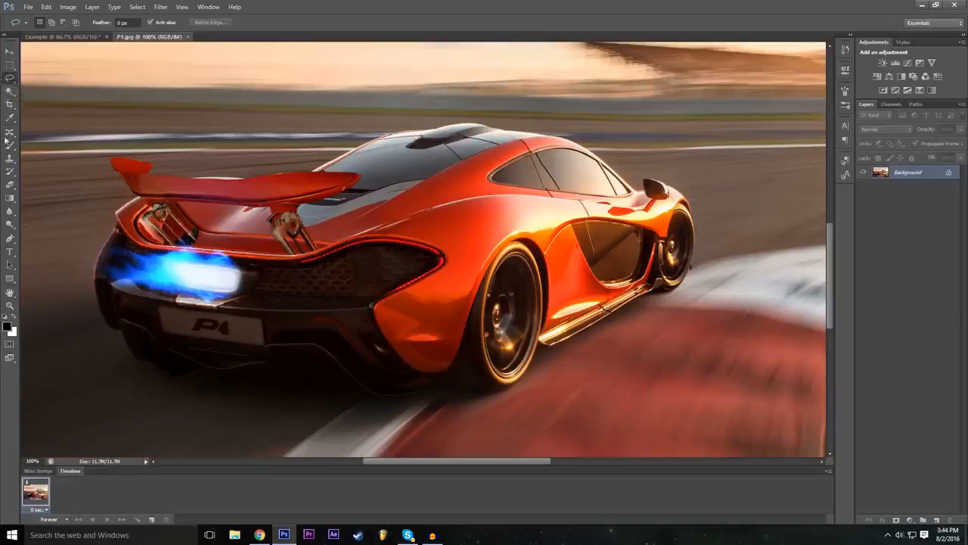
mouse_move(124, 333)
left_mouse_down()
mouse_move(137, 359)
mouse_move(171, 378)
mouse_move(198, 372)
mouse_move(292, 403)
mouse_move(322, 392)
mouse_move(484, 394)
left_mouse_up()
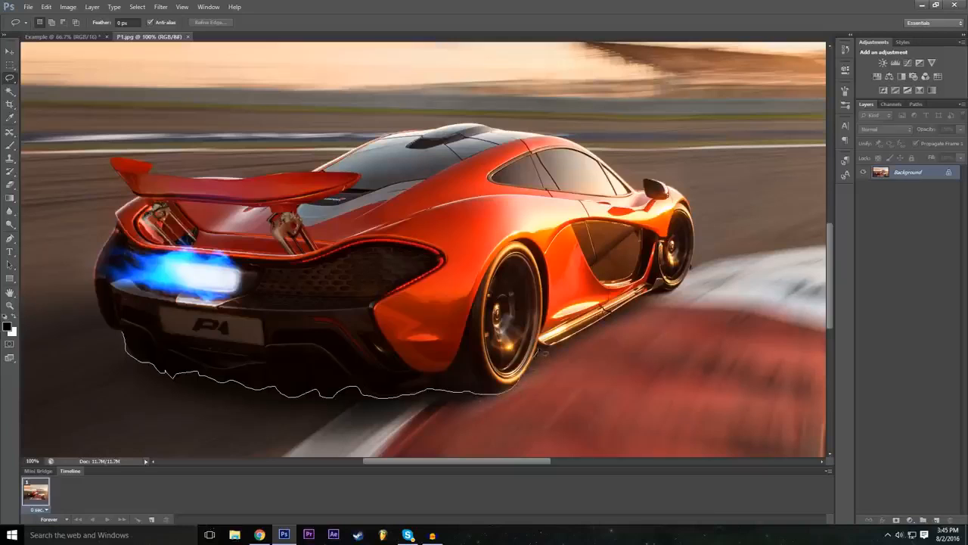
left_click_drag(604, 323, 614, 317)
mouse_move(657, 290)
left_mouse_down()
mouse_move(672, 297)
mouse_move(694, 265)
left_mouse_up()
mouse_move(680, 192)
left_mouse_down()
mouse_move(643, 180)
mouse_move(643, 194)
mouse_move(561, 141)
mouse_move(458, 126)
mouse_move(405, 132)
mouse_move(299, 177)
left_mouse_up()
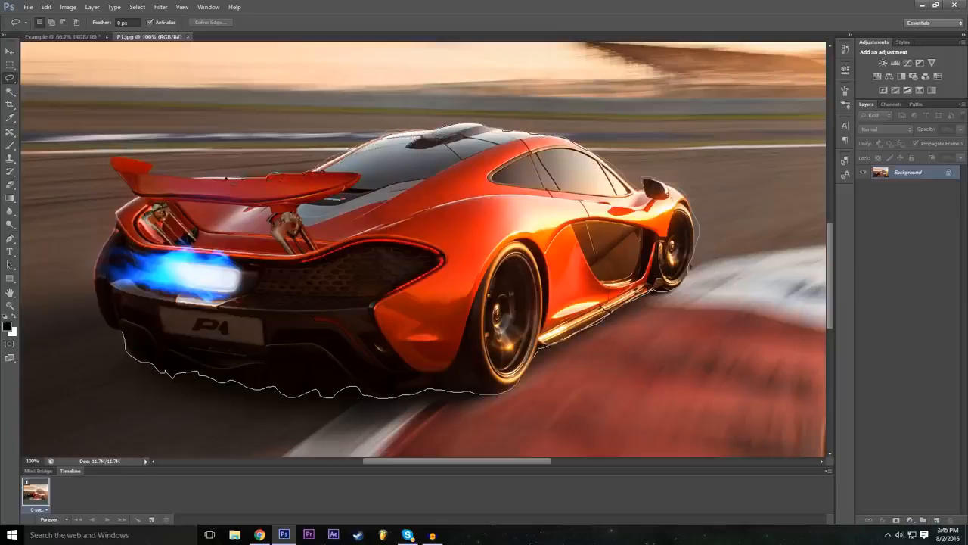
mouse_move(151, 171)
left_mouse_down()
mouse_move(113, 160)
mouse_move(122, 212)
mouse_move(97, 284)
mouse_move(98, 308)
mouse_move(123, 336)
left_mouse_up()
scroll(447, 324, "down", 1)
scroll(446, 324, "up", 1)
Step: Convert the locked Background layer into a regular layer named Mclaren, viewing the image at 50%
left_click(32, 461)
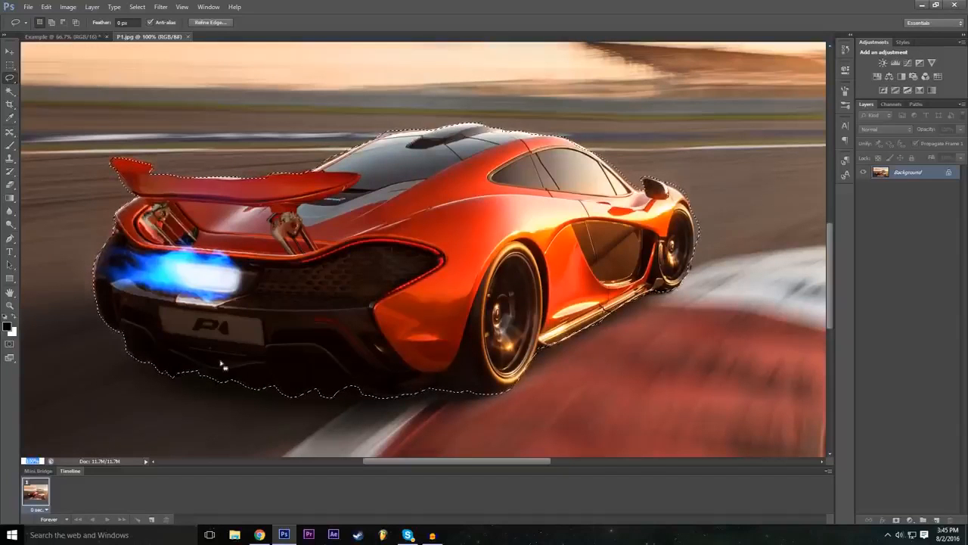
type("50")
key("Return")
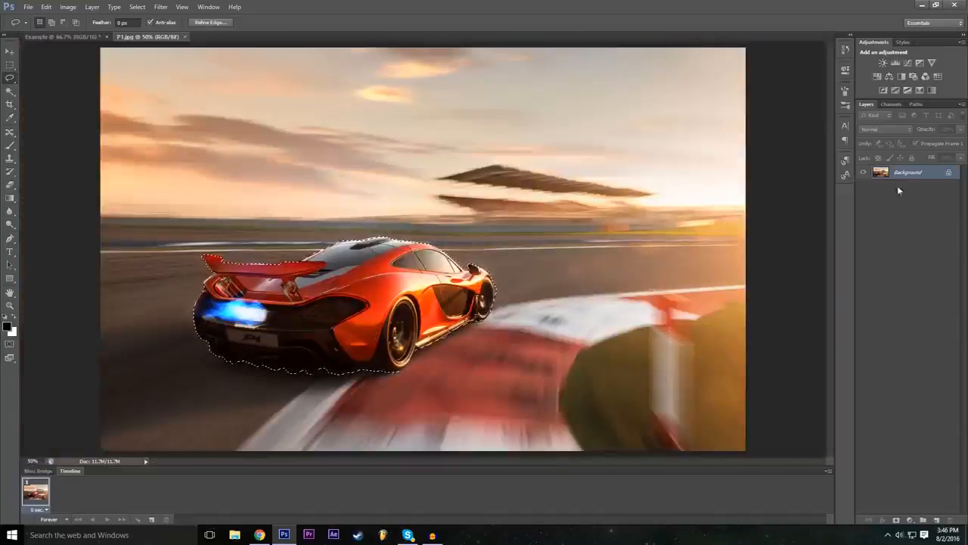
double_click(951, 175)
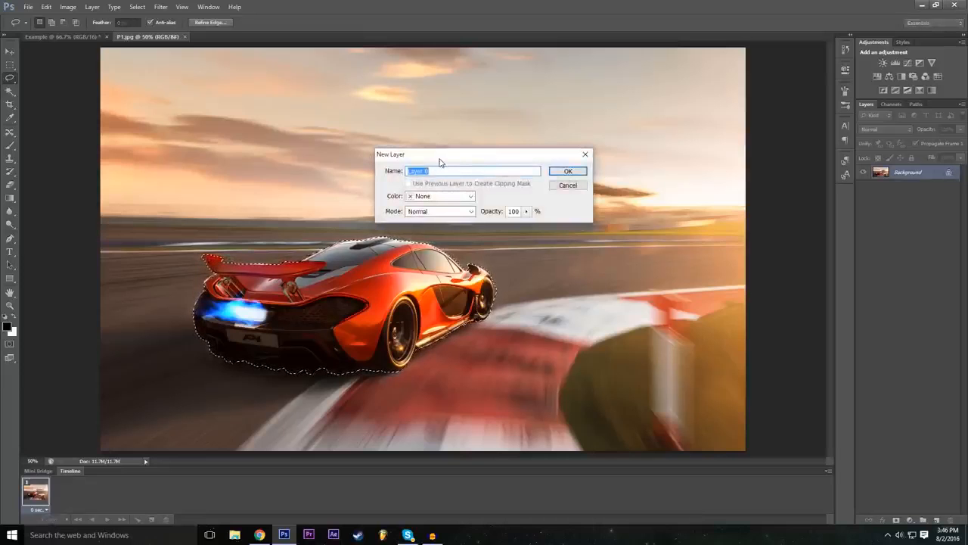
type("Mcl")
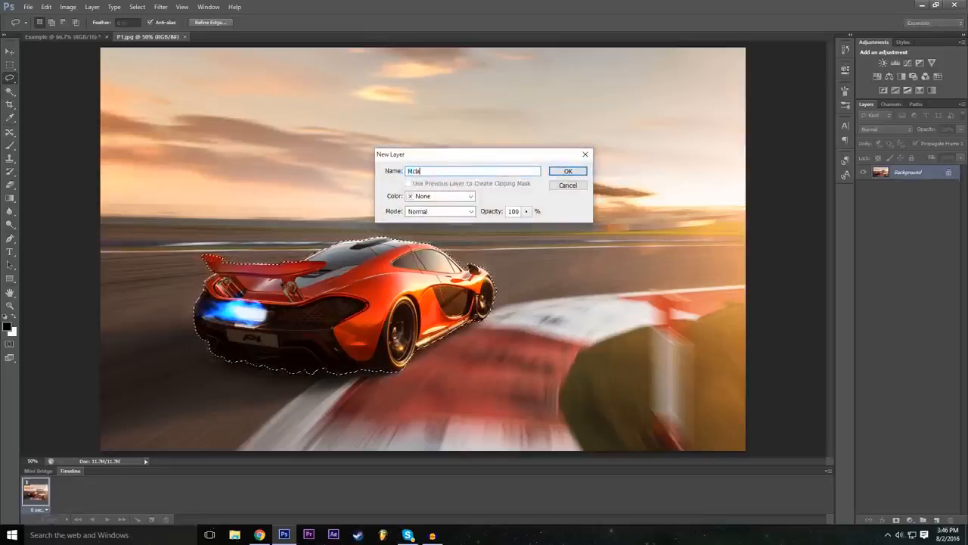
type("aren")
key("Return")
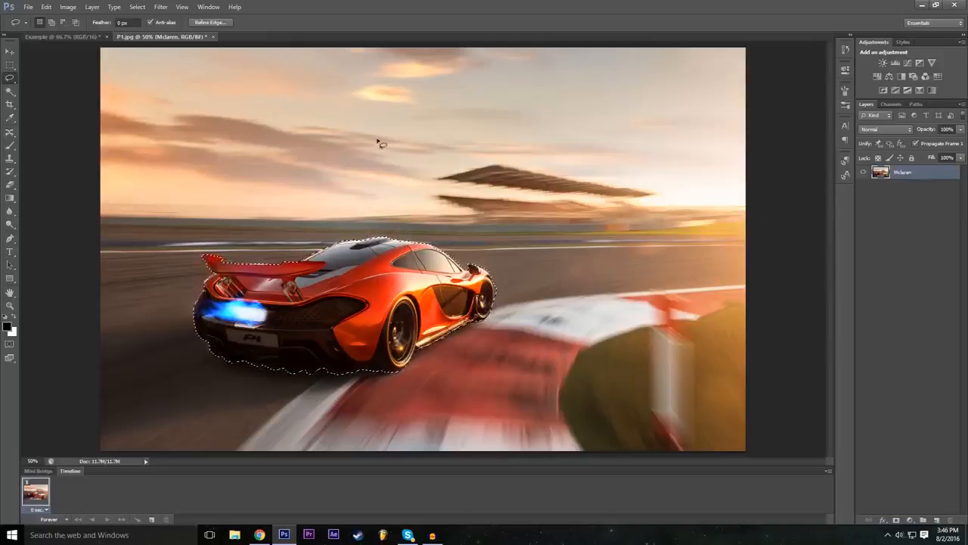
Step: Copy the selected car onto a new layer and check the cutout by hiding and reshowing the Mclaren layer
key("ctrl+c")
key("ctrl+v")
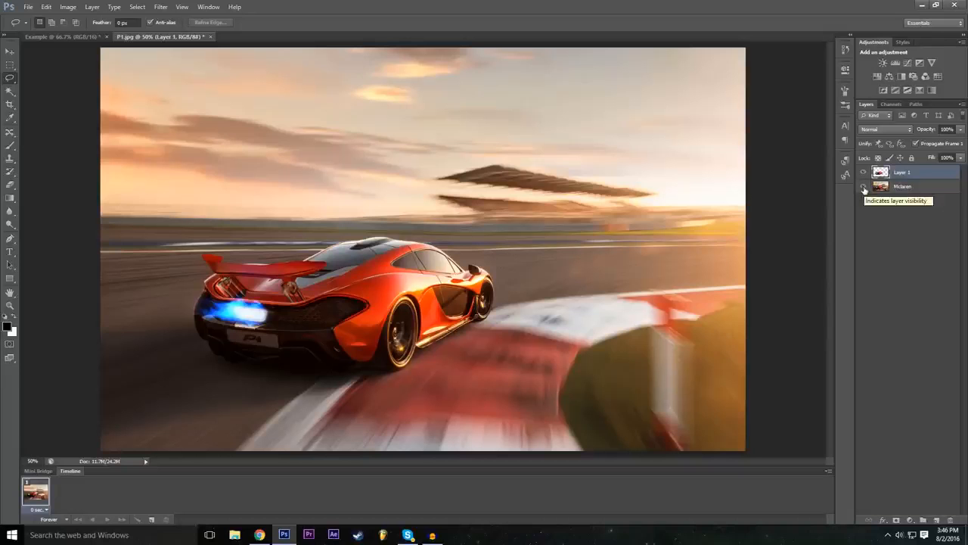
left_click(864, 187)
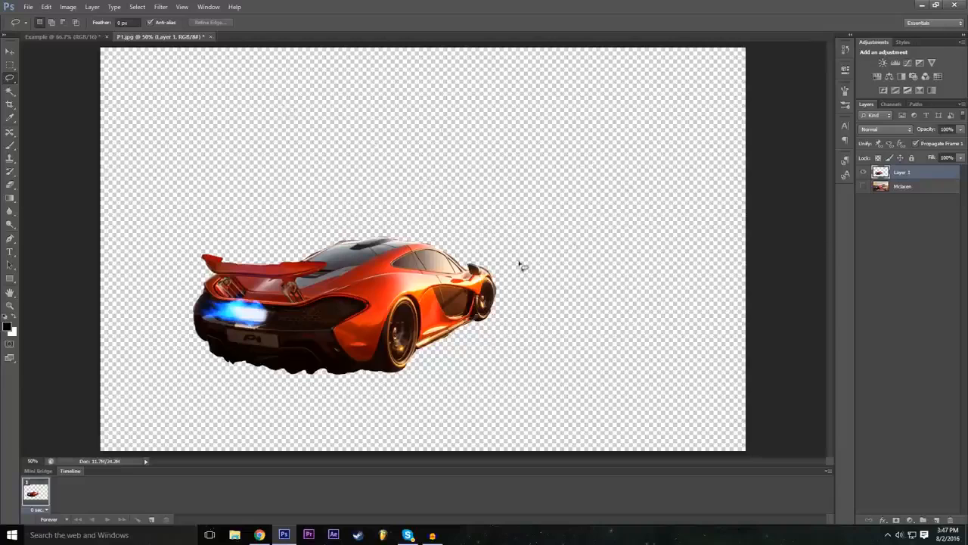
left_click(863, 186)
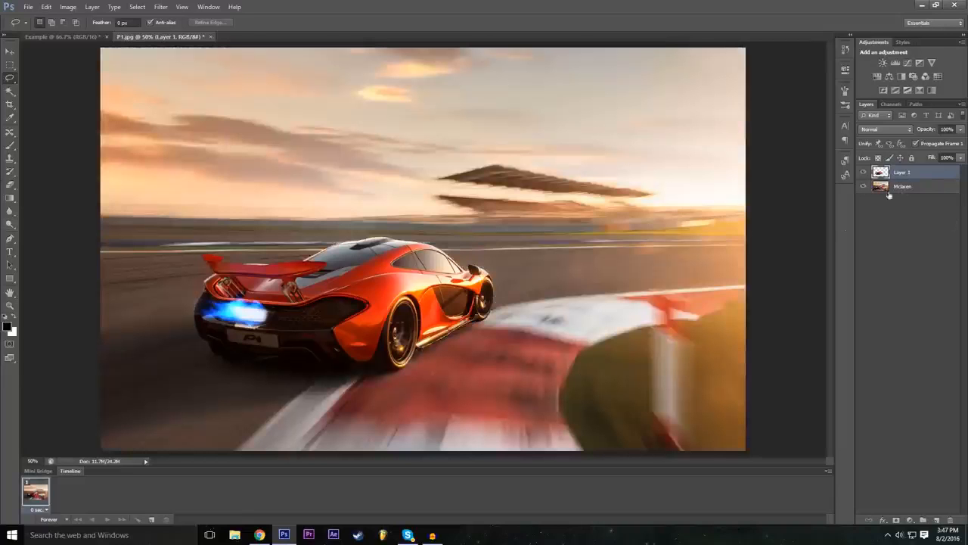
Step: Reposition the cut-out car with the Move tool so it overlaps the original car, slightly above it and to its right
left_click(9, 51)
left_click_drag(386, 275, 415, 267)
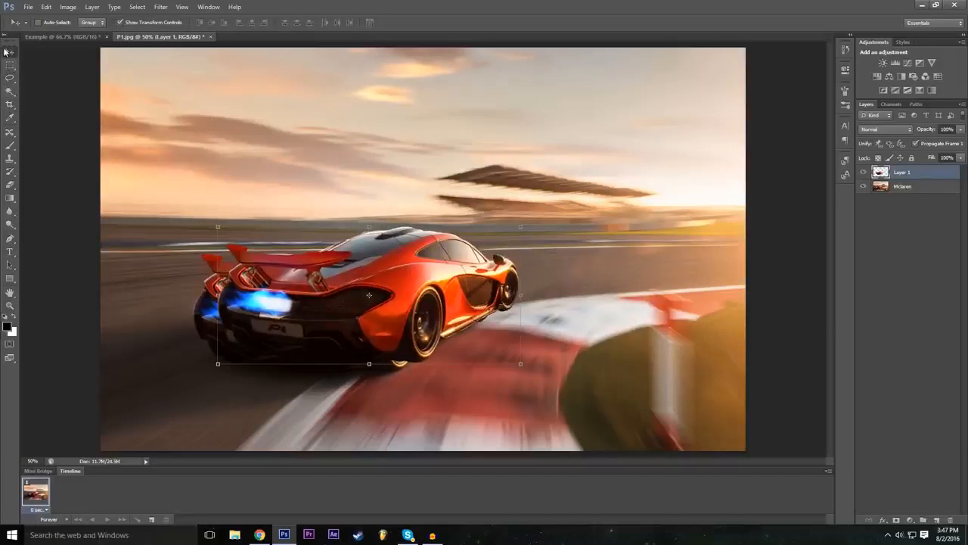
left_click_drag(420, 314, 513, 347)
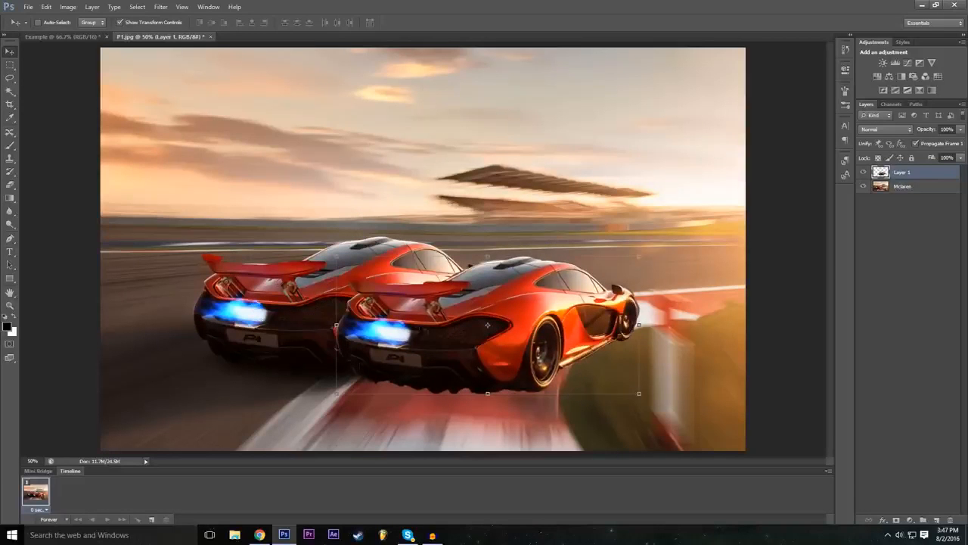
left_click_drag(472, 338, 402, 297)
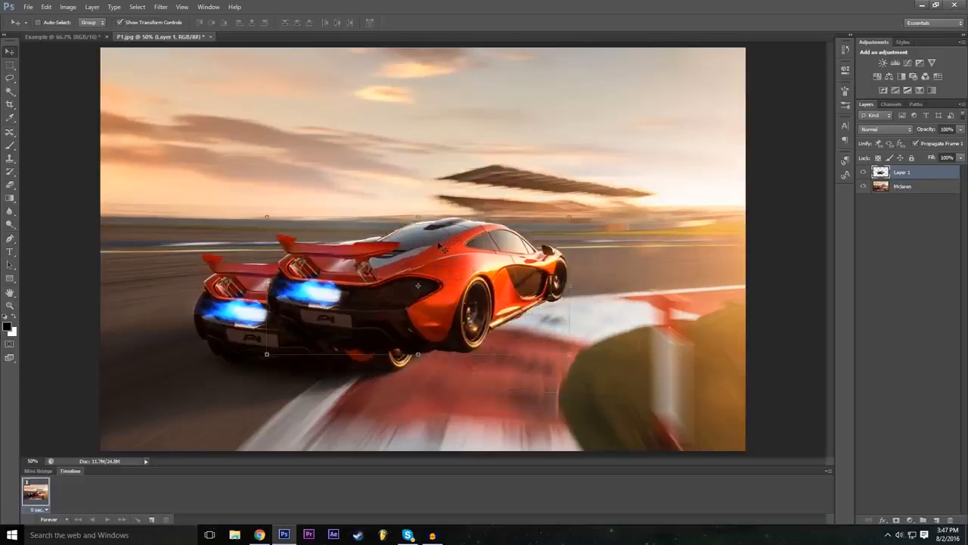
Step: Try a vertical flip of the car copy in Free Transform with a height of -100%, and restore the height to 100%
key("ctrl+t")
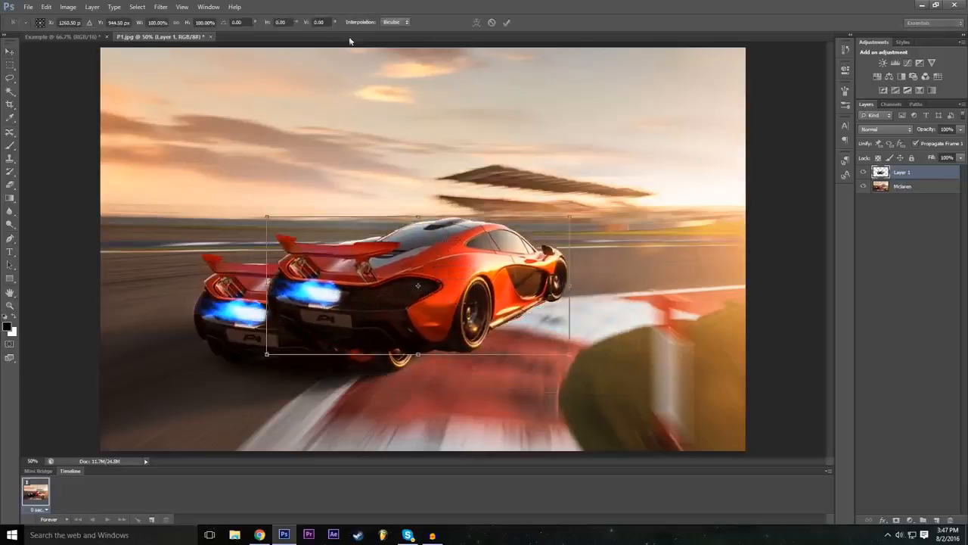
left_click(202, 22)
type("-100")
key("Return")
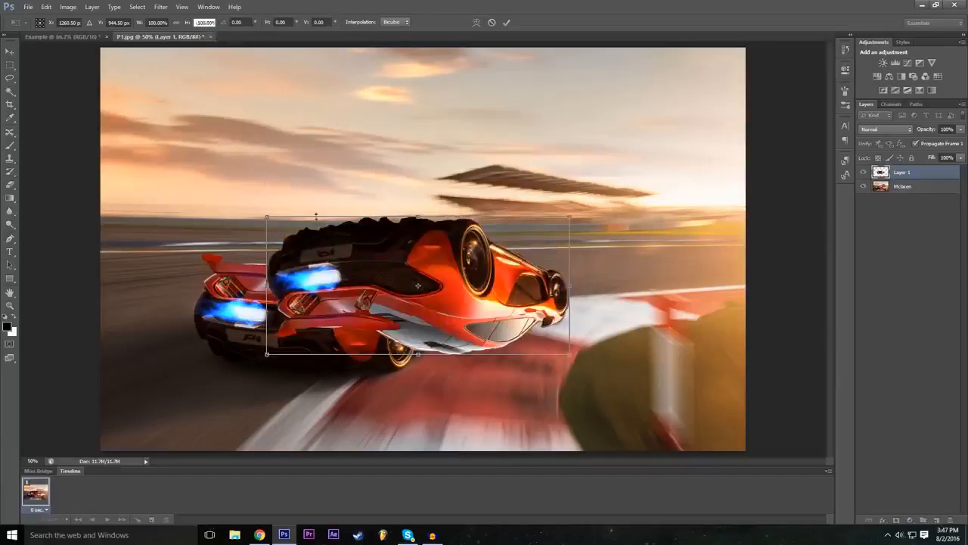
type("100")
key("Return")
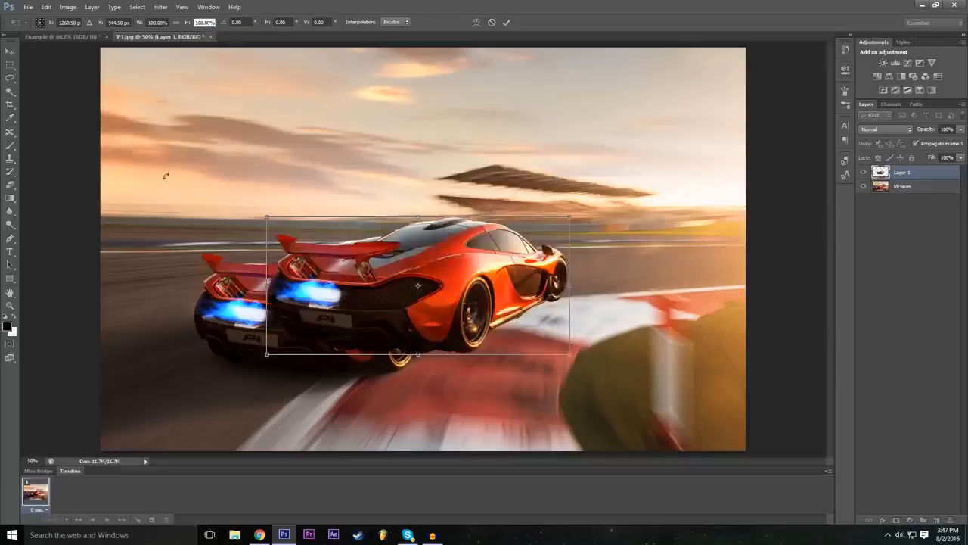
Step: Mirror the car copy horizontally with a width of -100% and place it to the right of the original, nose to nose
left_click(155, 23)
type("-100")
key("Return")
left_click_drag(534, 305, 645, 318)
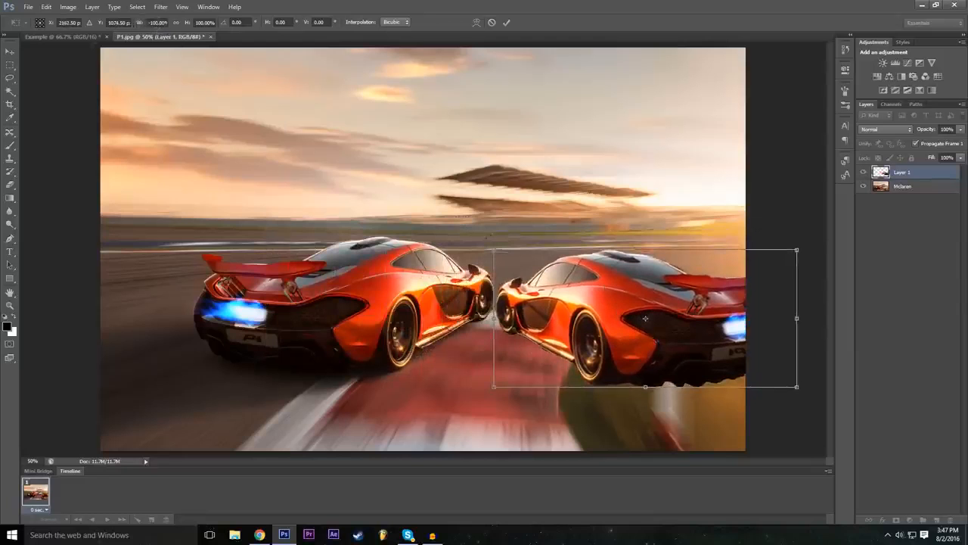
Step: Try a narrower shape for the mirrored car, reset its width to -100% and move it back to face the original
left_click_drag(646, 318, 409, 279)
left_click_drag(561, 279, 493, 278)
left_click(157, 23)
double_click(165, 22)
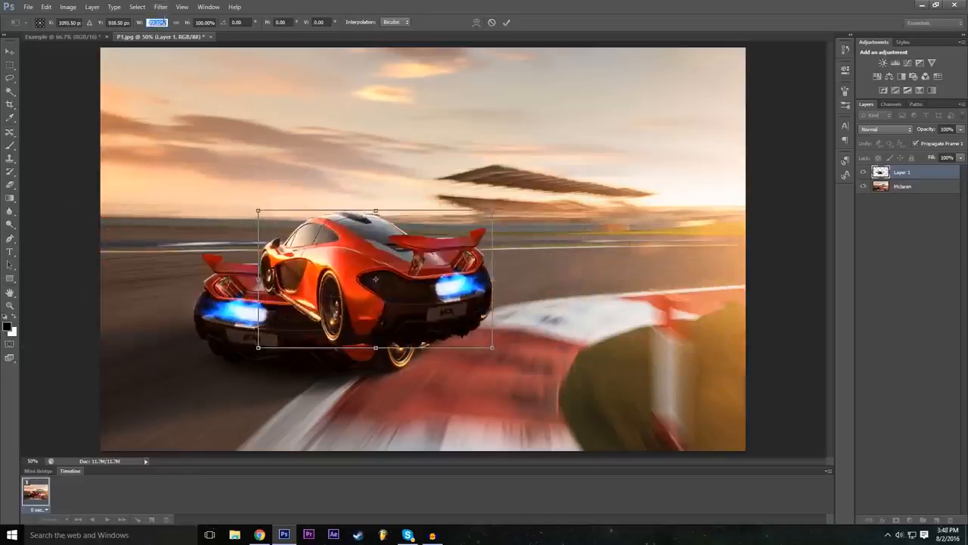
type("-100")
key("Return")
left_click_drag(375, 279, 649, 316)
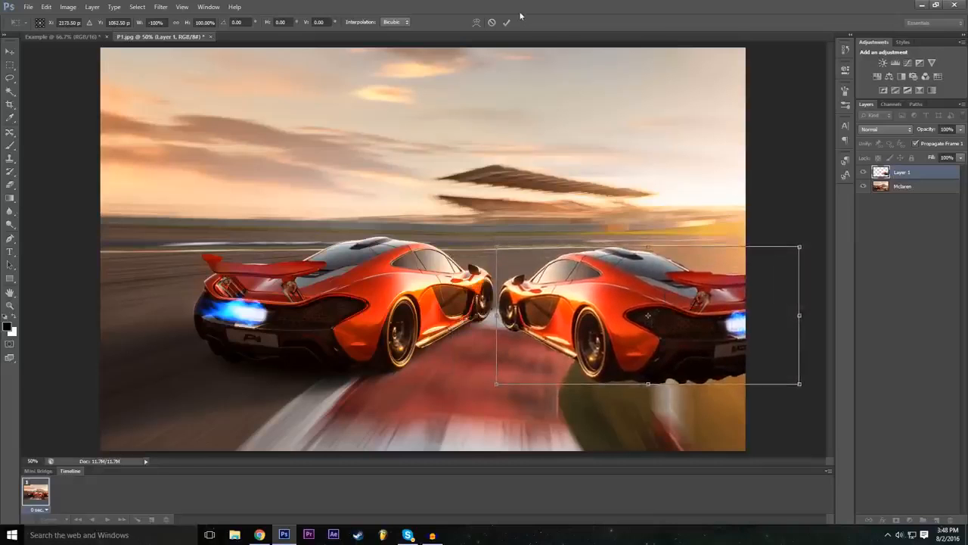
Step: Rotate the mirrored car slightly clockwise, shift it down a little and commit the transform
left_click_drag(500, 236, 514, 218)
left_click_drag(608, 292, 609, 312)
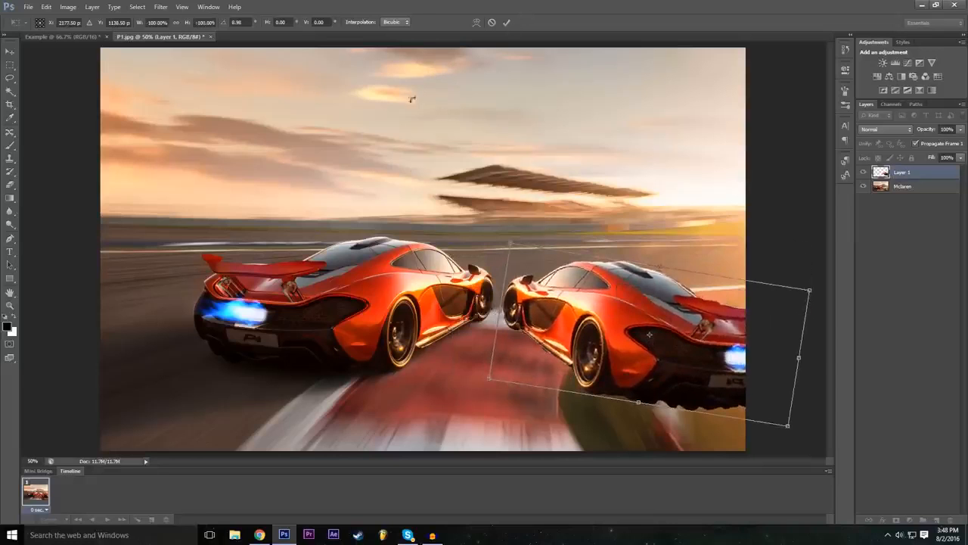
left_click(507, 23)
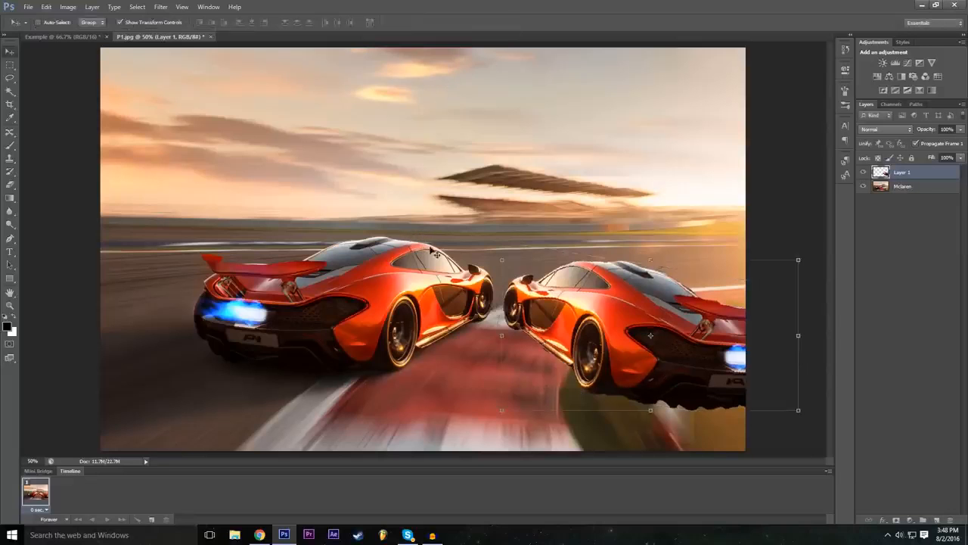
Step: Add a Drop Shadow to the mirrored car's layer through its Blending Options and increase the shadow size
left_click(883, 519)
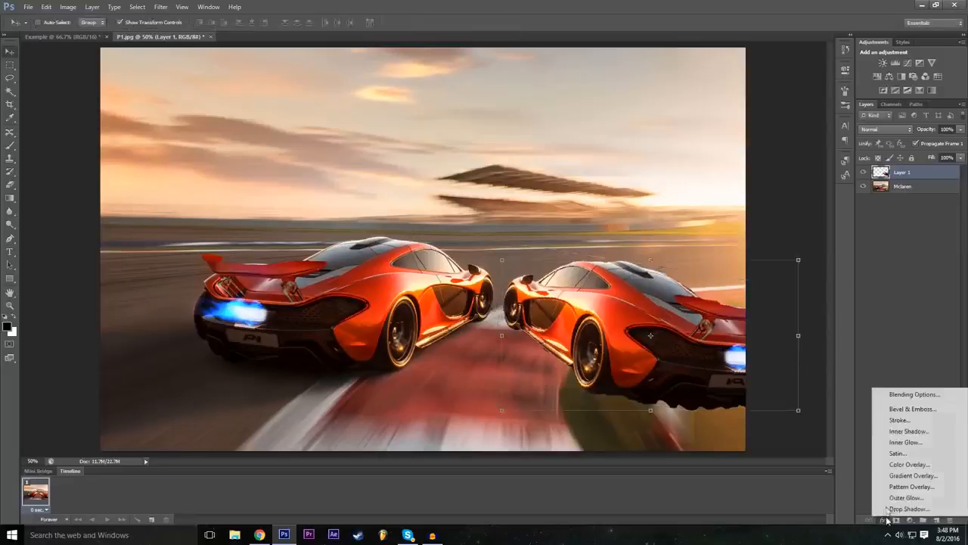
left_click(895, 395)
left_click_drag(460, 220, 413, 166)
left_click(220, 329)
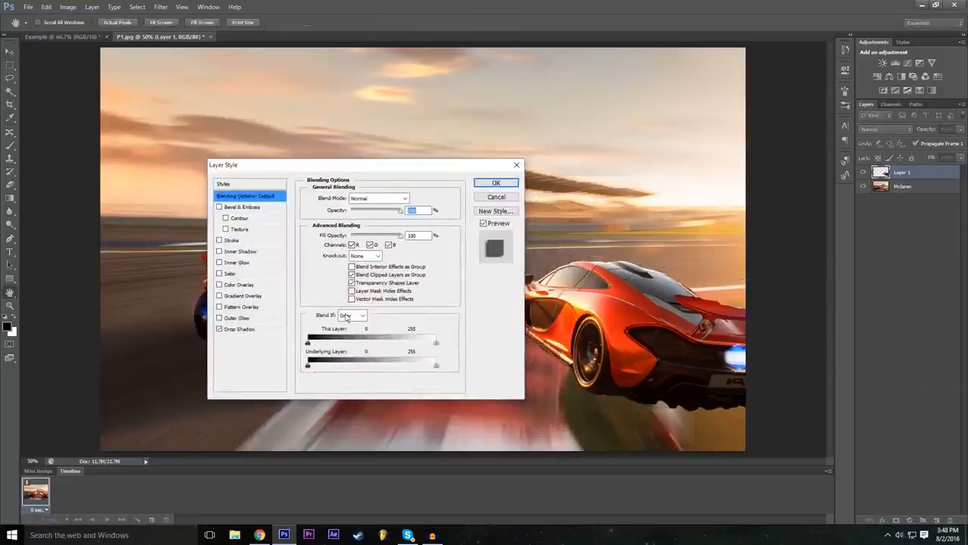
left_click_drag(363, 164, 290, 166)
left_click(193, 331)
left_click(285, 266)
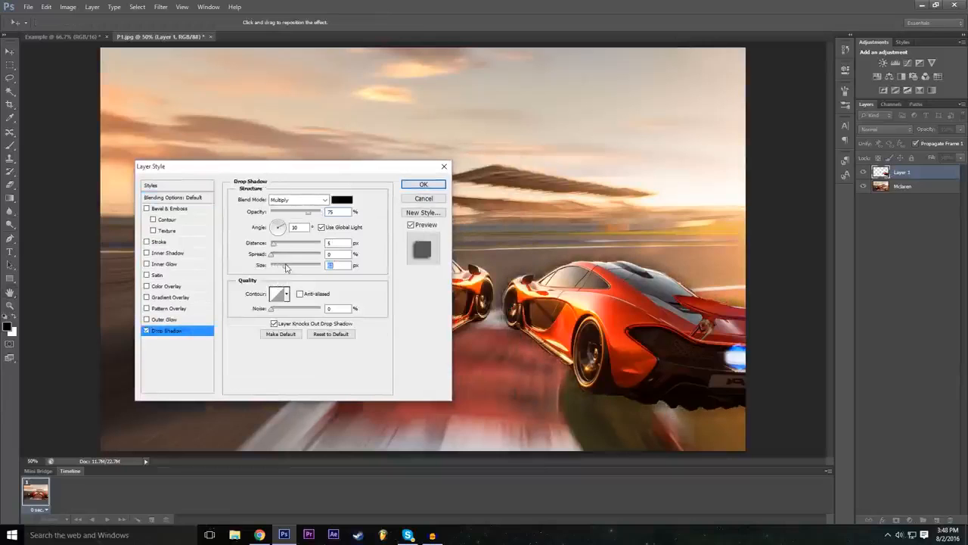
Step: Add an enlarged Outer Glow to the mirrored car, apply the layer style and deselect the layer
left_click(146, 319)
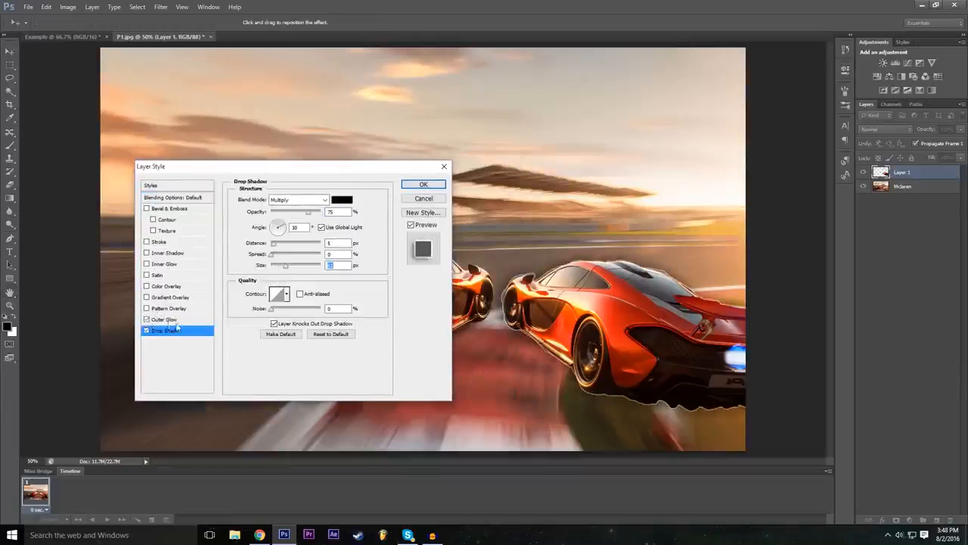
left_click(187, 320)
left_click(287, 287)
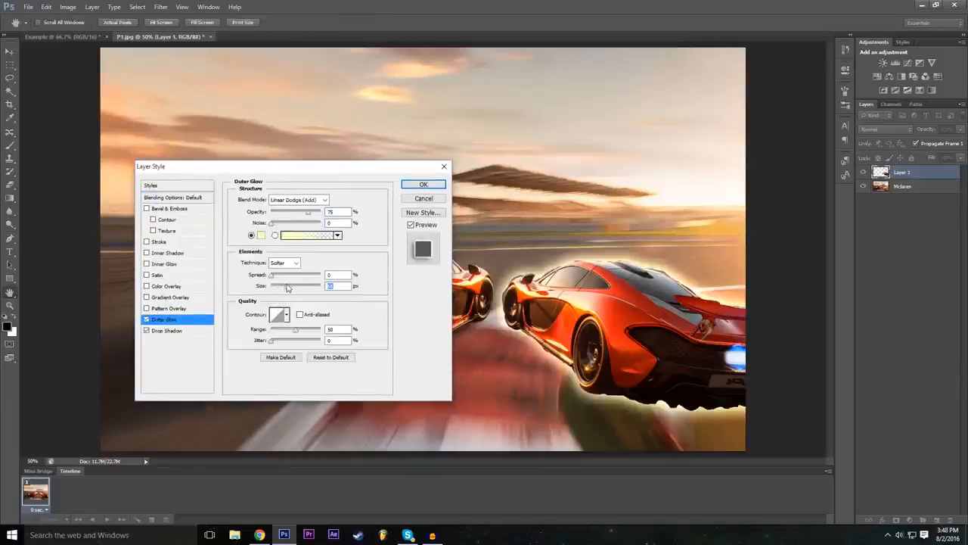
left_click_drag(342, 171, 388, 193)
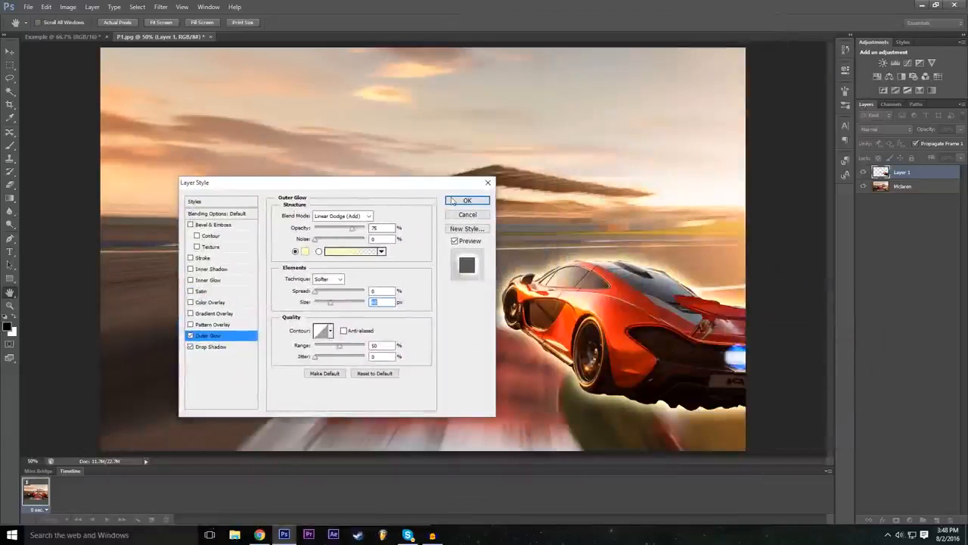
left_click(485, 202)
left_click(920, 346)
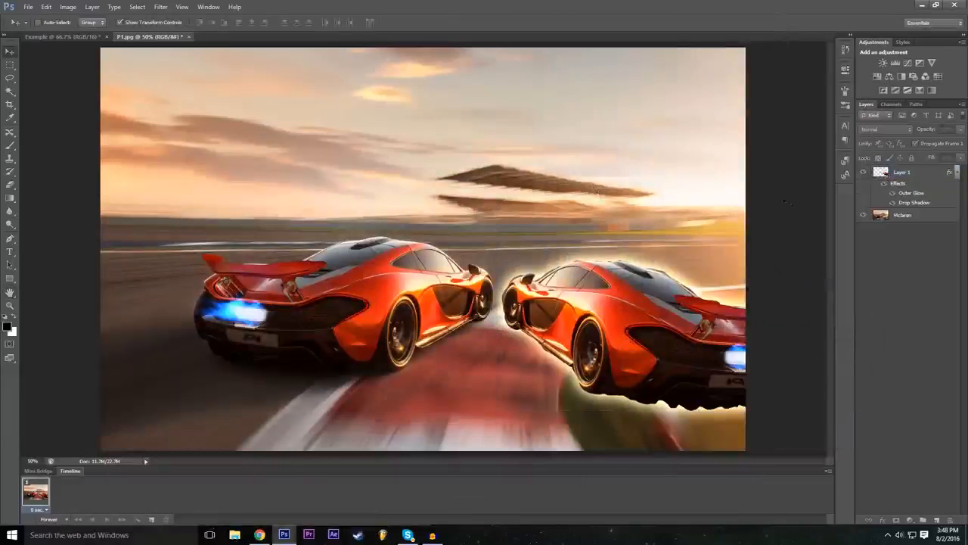
left_click(877, 177)
left_click(904, 322)
Step: Create a Brightness/Contrast adjustment layer with the default name, color None, Normal mode and 100% opacity
left_click(94, 6)
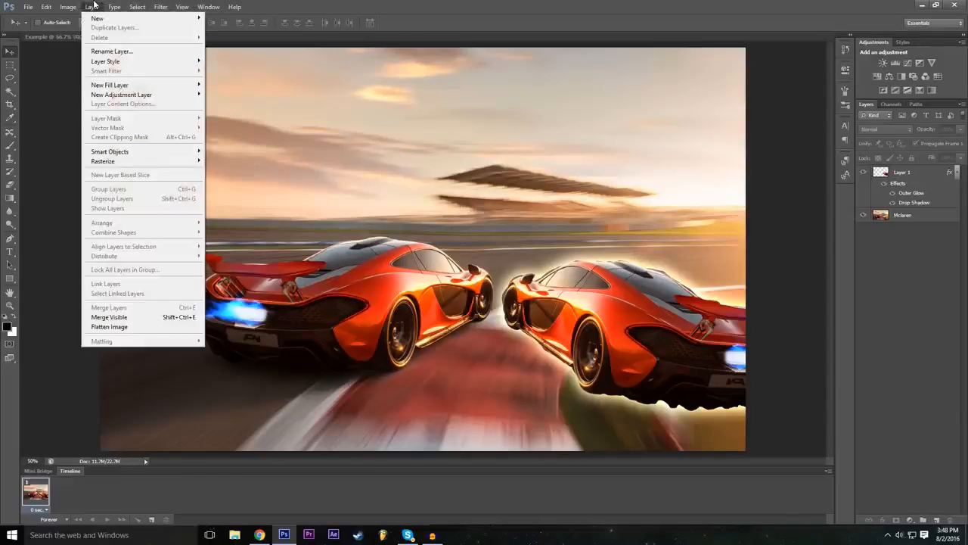
mouse_move(104, 19)
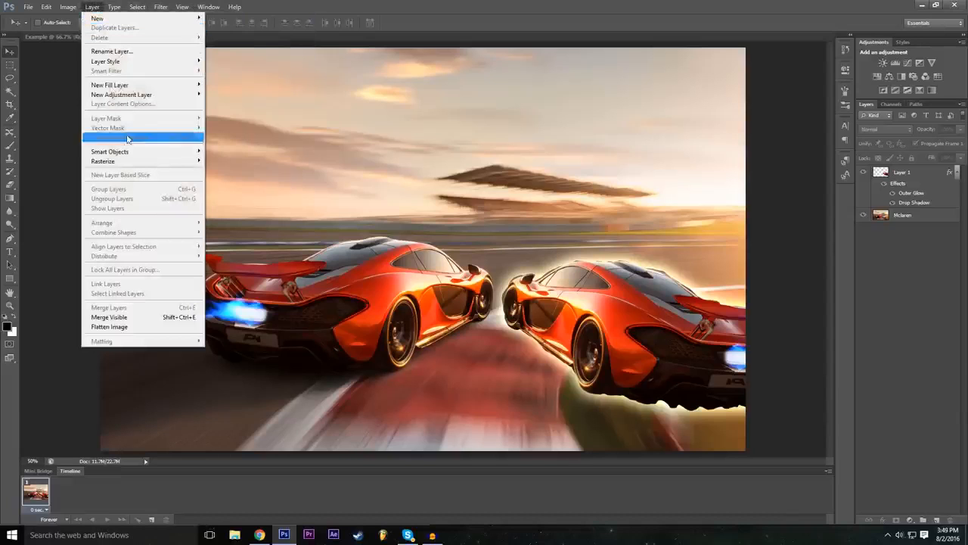
mouse_move(138, 94)
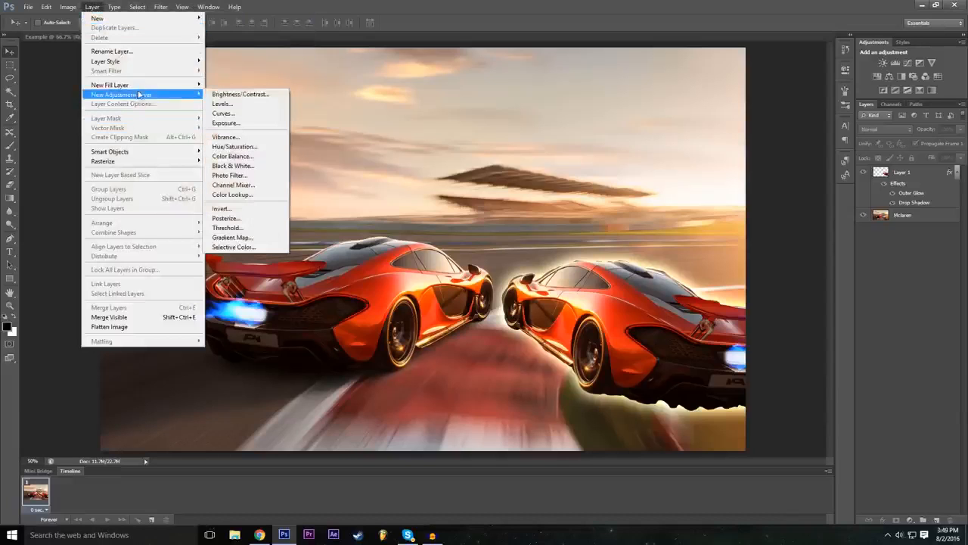
left_click(261, 98)
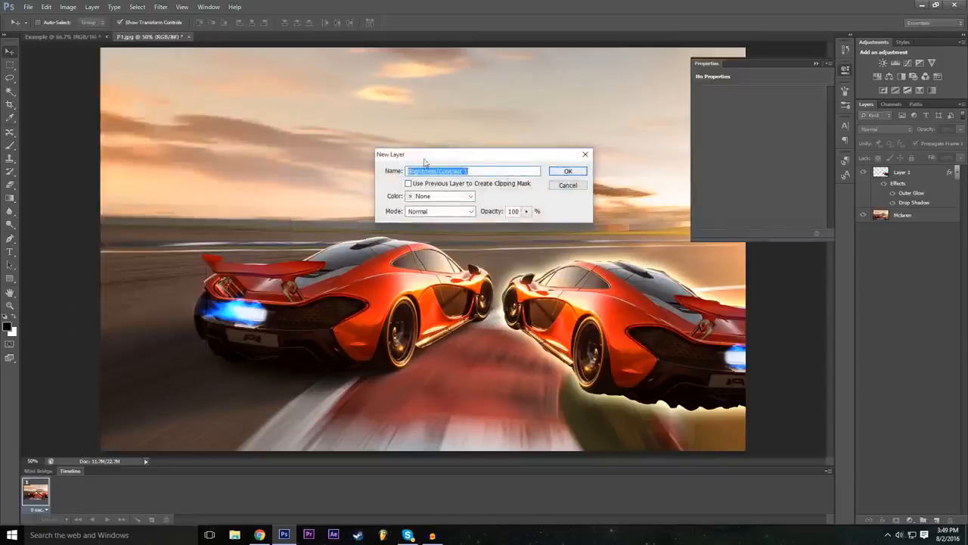
left_click(449, 197)
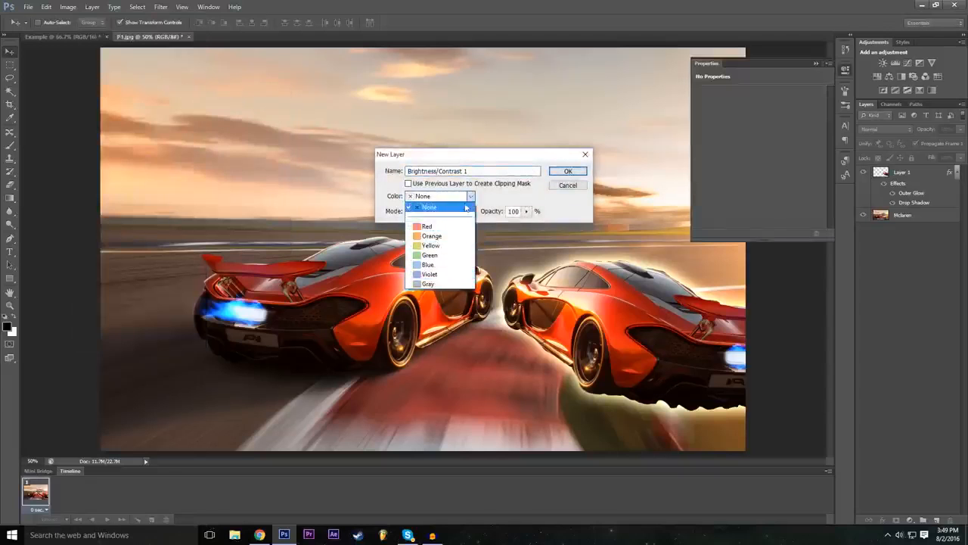
left_click(429, 207)
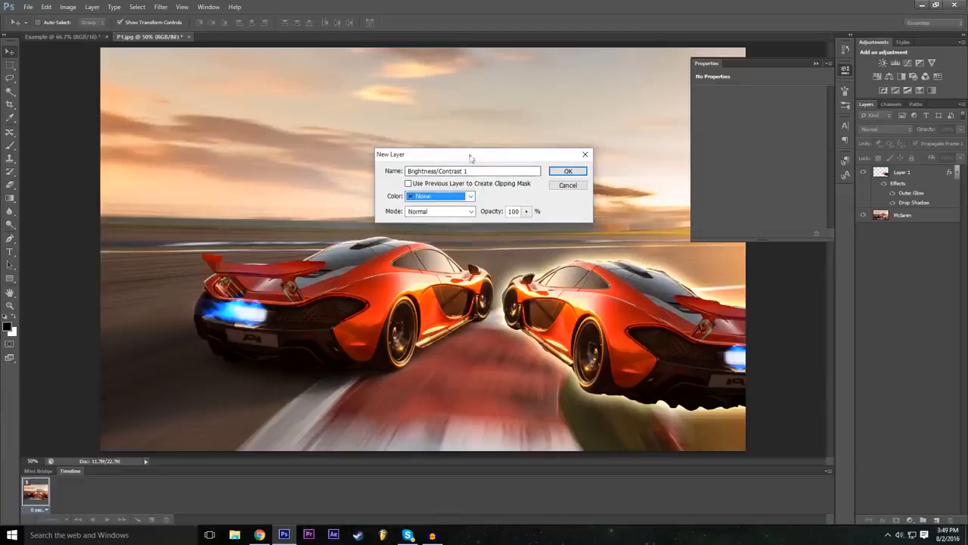
left_click(568, 171)
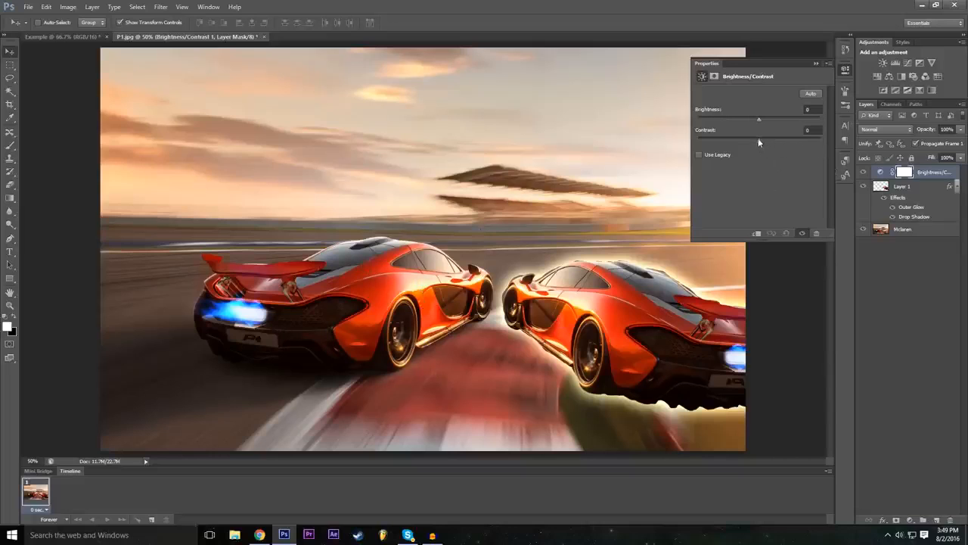
Step: Set the adjustment's contrast to 40 and brightness to -7, and compare the image with the adjustment layer hidden and shown
left_click_drag(759, 139, 643, 178)
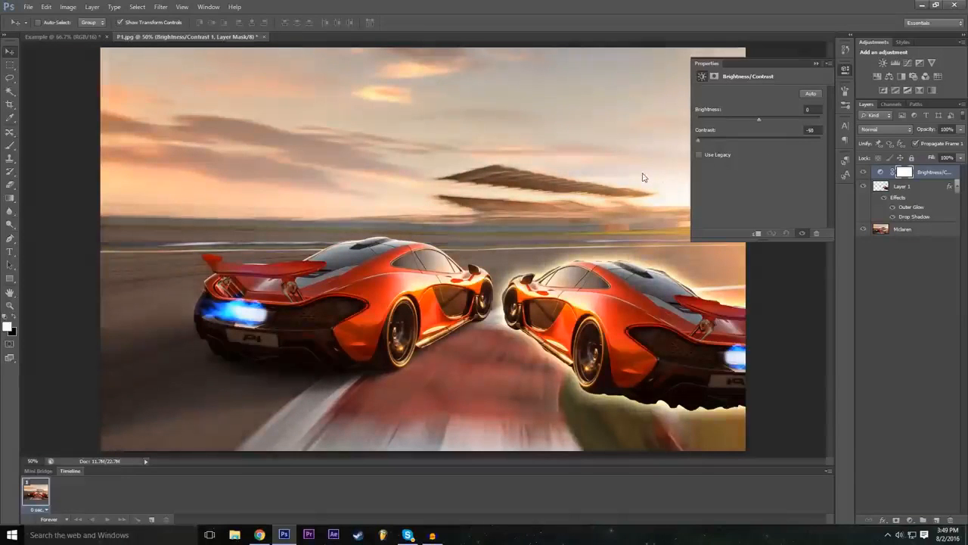
left_click_drag(700, 141, 784, 153)
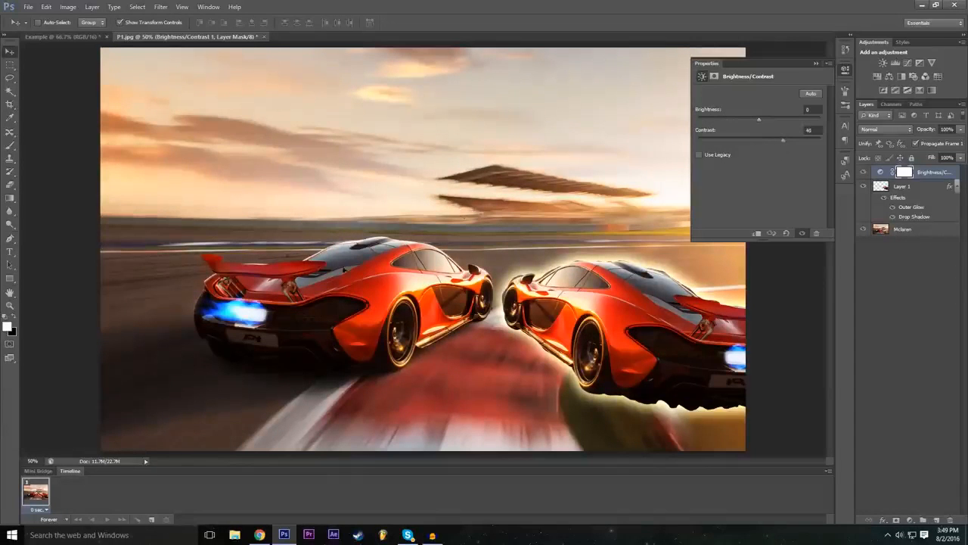
mouse_move(763, 116)
left_mouse_down()
mouse_move(772, 121)
mouse_move(742, 120)
mouse_move(775, 118)
mouse_move(755, 124)
left_mouse_up()
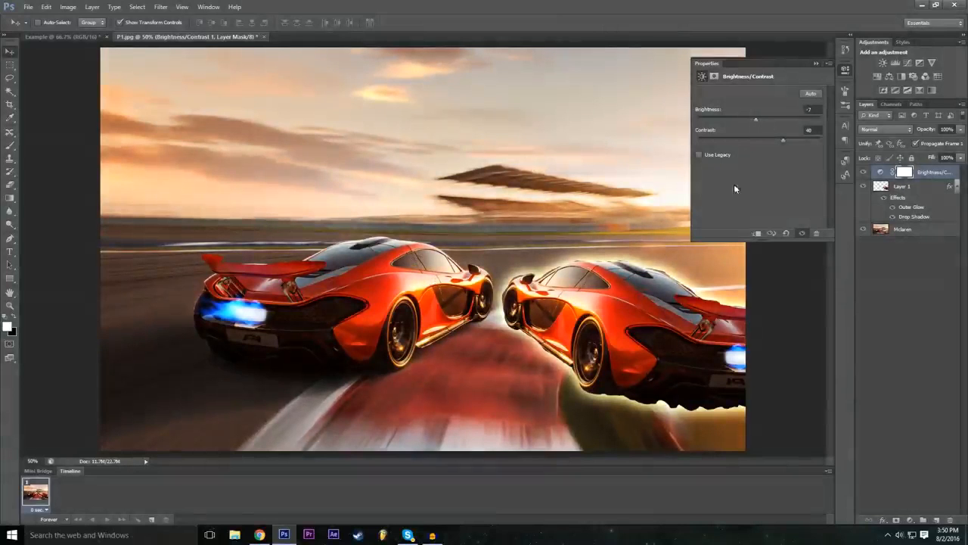
left_click(817, 65)
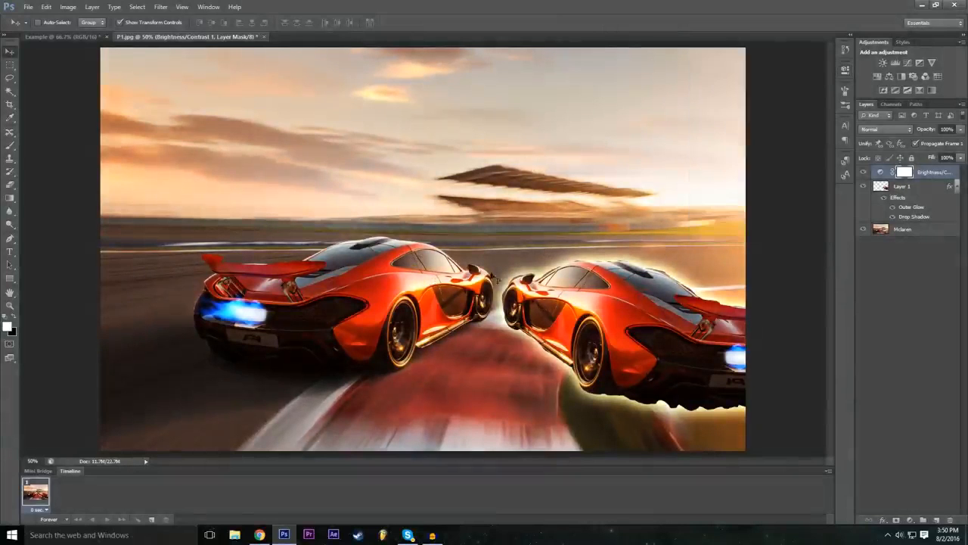
left_click(864, 174)
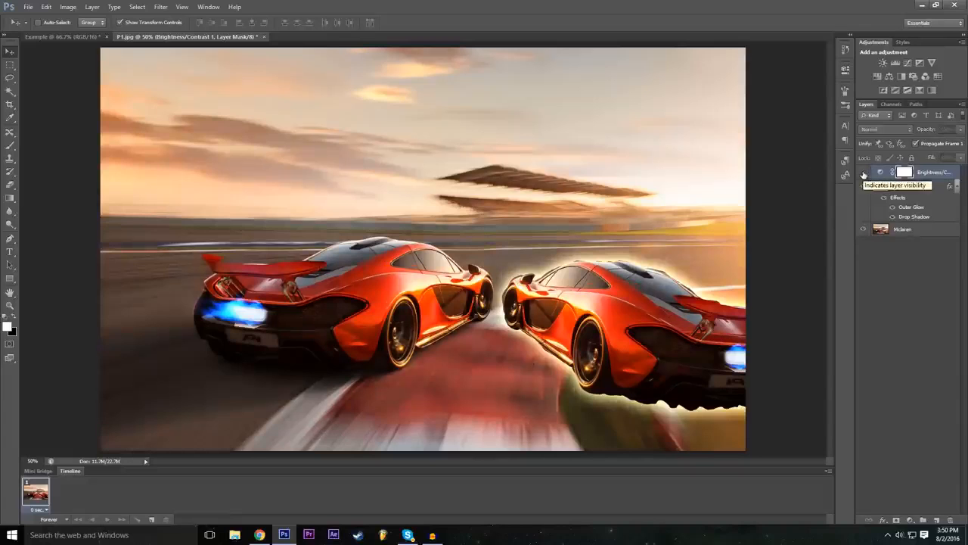
left_click(864, 173)
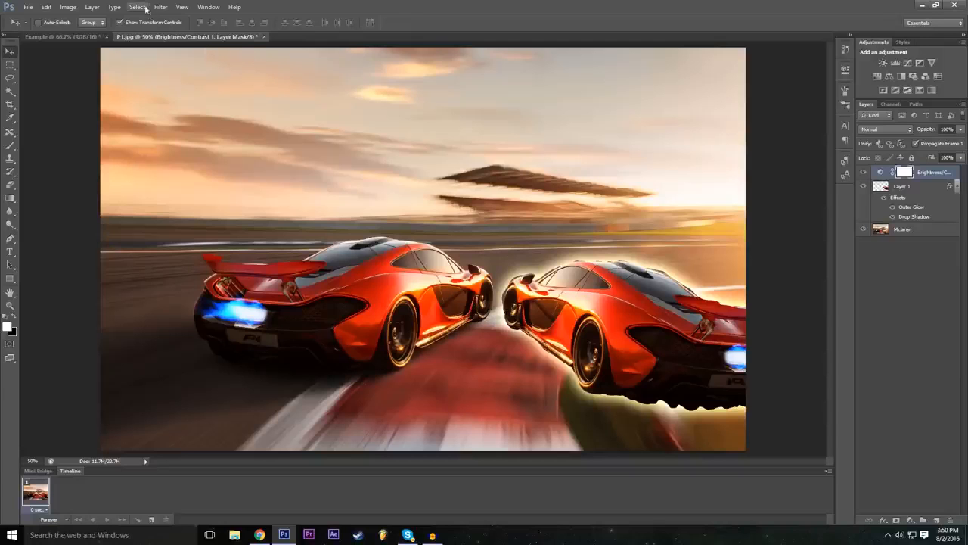
Step: Create a Levels adjustment layer above the Brightness/Contrast layer with the default settings
left_click(93, 6)
mouse_move(142, 94)
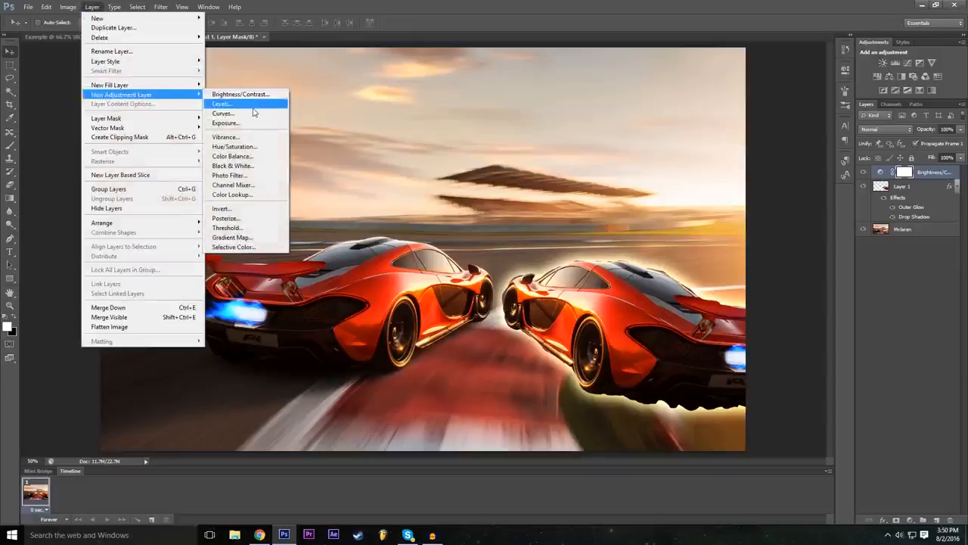
left_click(253, 112)
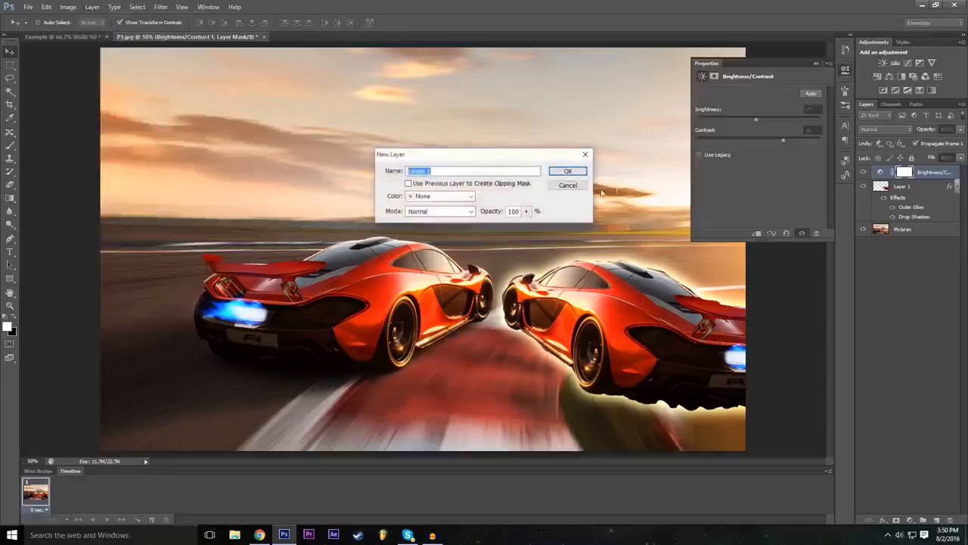
left_click(560, 172)
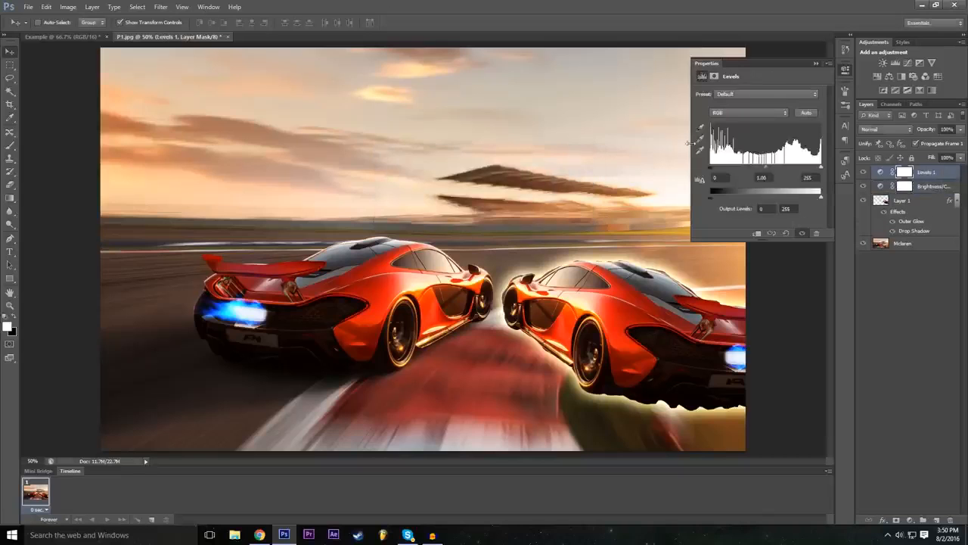
Step: Try the Darker and Increase Contrast 1 presets on the Levels adjustment
left_click(738, 95)
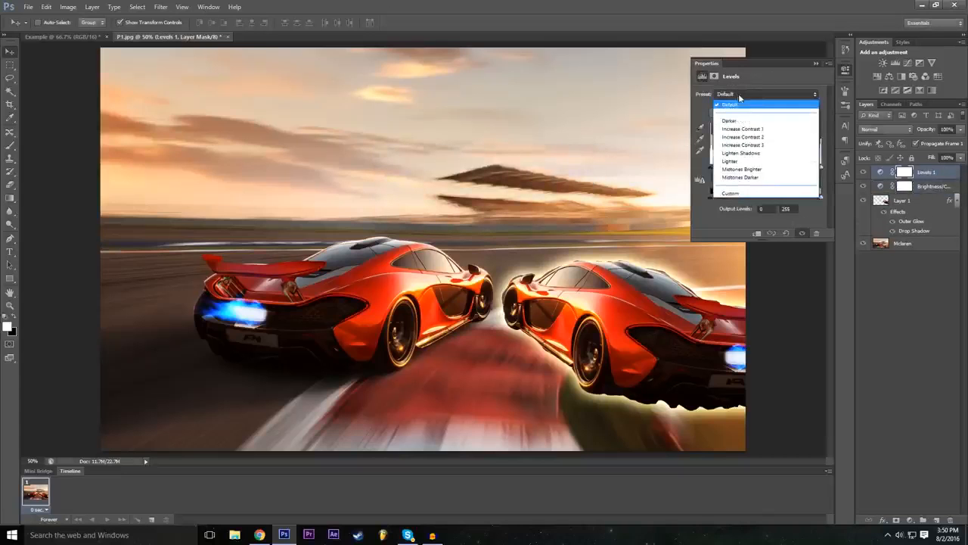
left_click(742, 93)
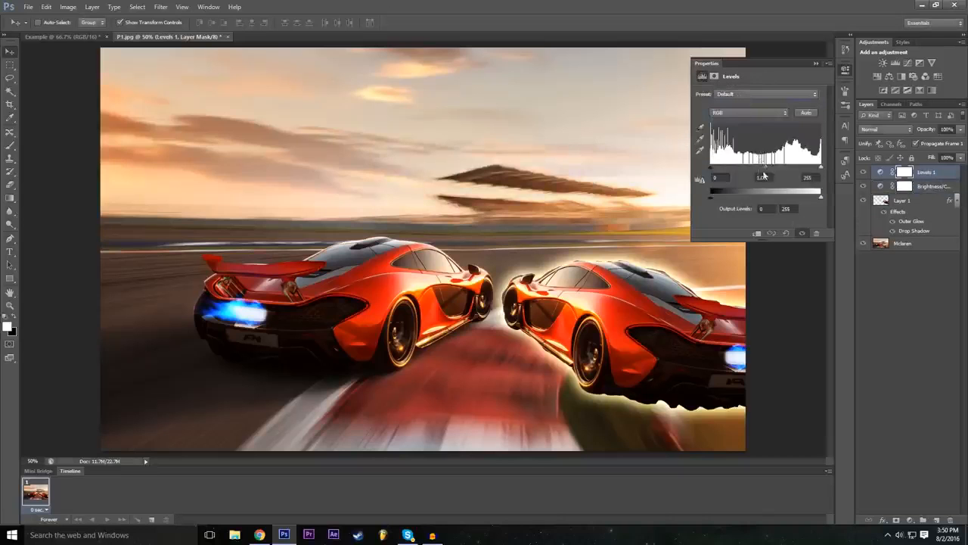
left_click(737, 96)
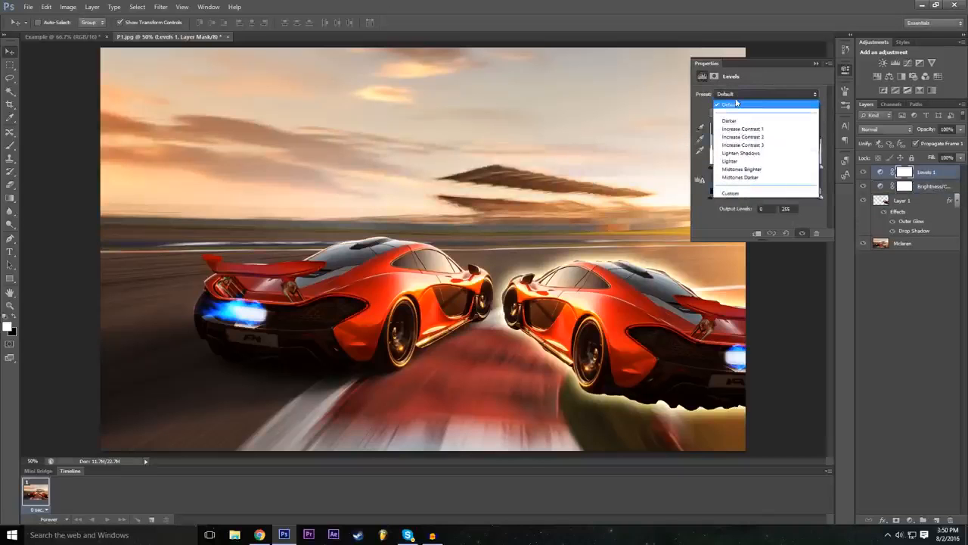
left_click(738, 121)
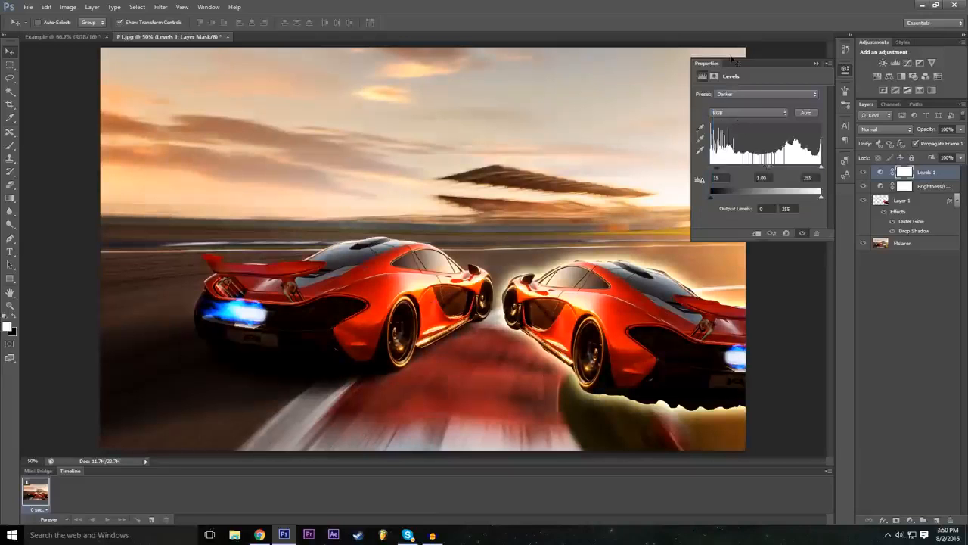
left_click(749, 96)
left_click(754, 132)
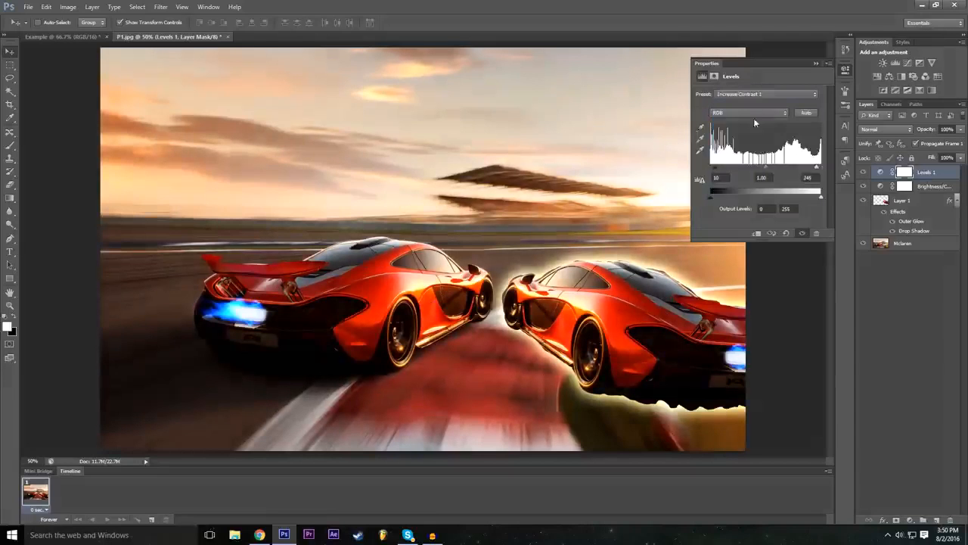
Step: Try the Midtones Darker and Midtones Brighter presets on the Levels adjustment
left_click(755, 94)
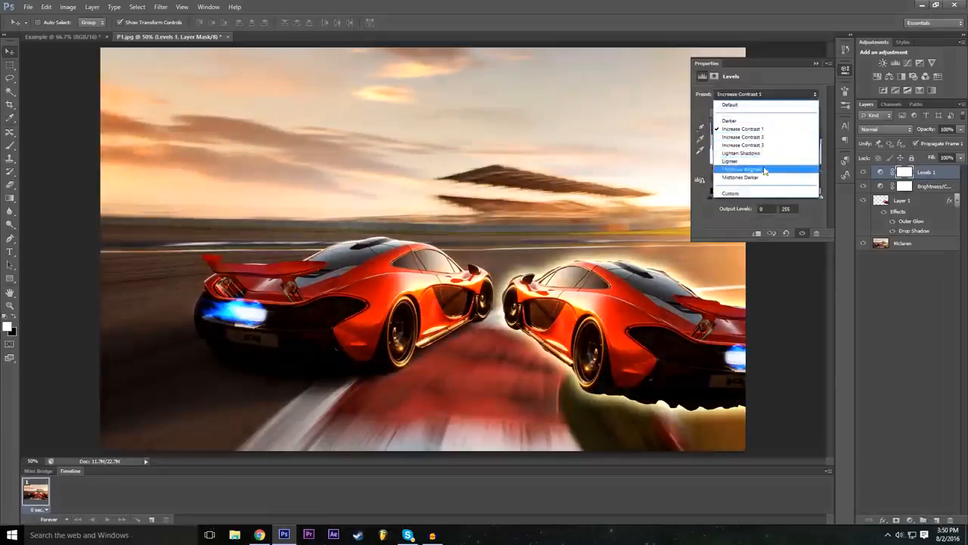
left_click(757, 173)
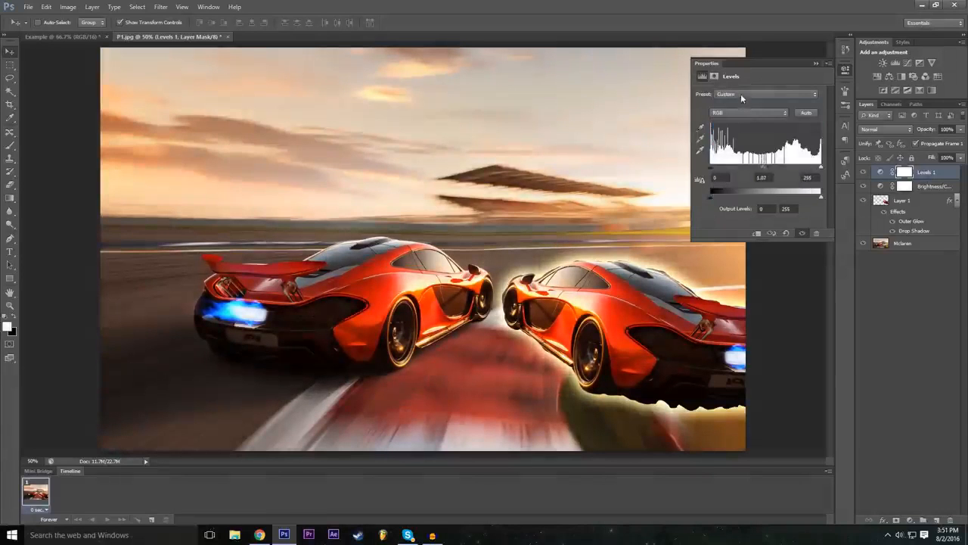
left_click(741, 94)
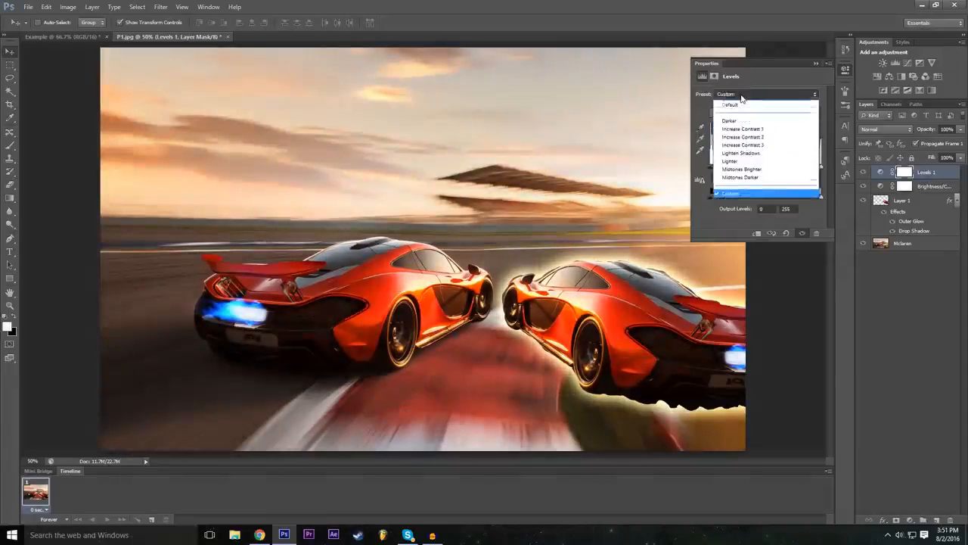
left_click(755, 177)
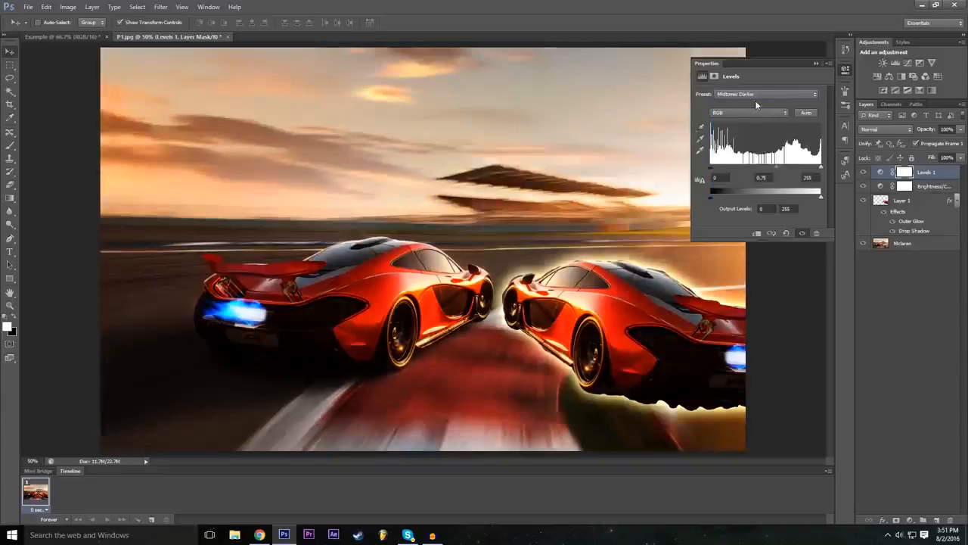
left_click(755, 95)
left_click(757, 169)
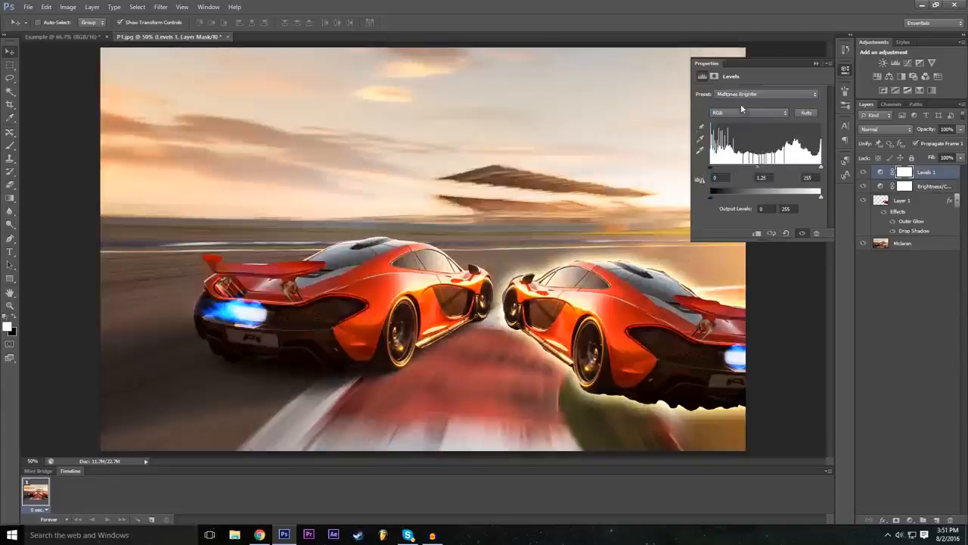
Step: Try stronger Levels looks such as Increase Contrast 3, and return to the Darker preset for comparison
left_click(741, 95)
left_click(761, 154)
left_click(754, 95)
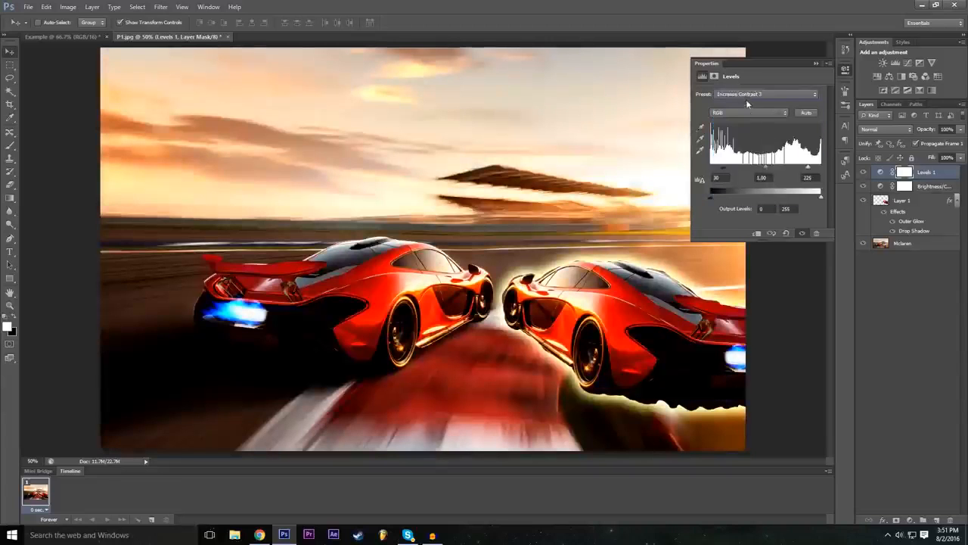
left_click(746, 94)
left_click(756, 134)
left_click(753, 94)
left_click(755, 126)
left_click(746, 94)
left_click(719, 131)
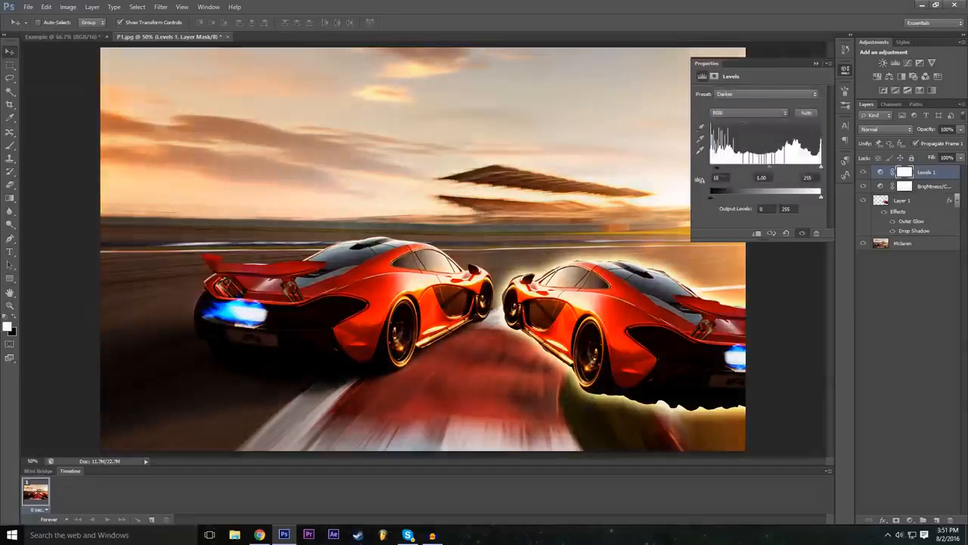
Step: Compare the Midtones Brighter preset, apply Midtones Darker to the Levels adjustment and close its settings
left_click(747, 95)
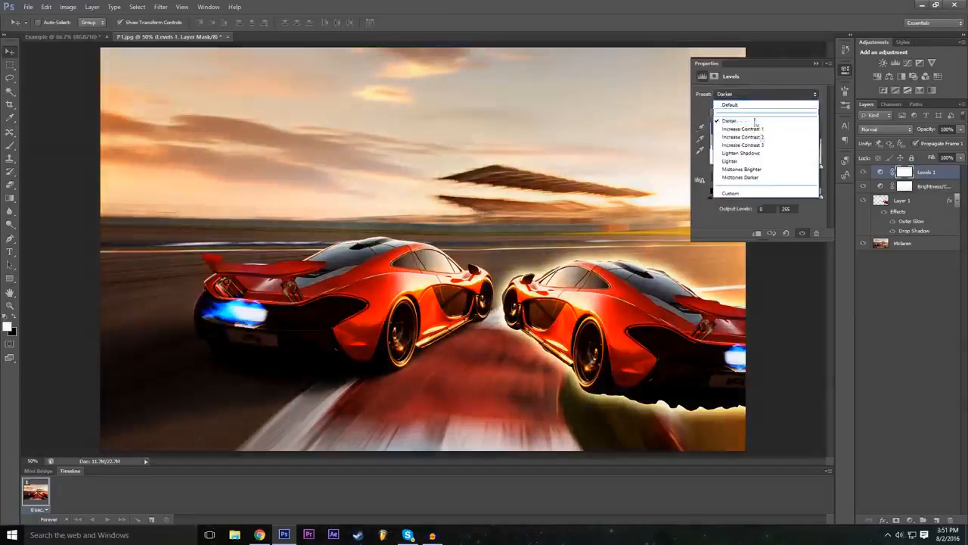
left_click(764, 170)
left_click(763, 94)
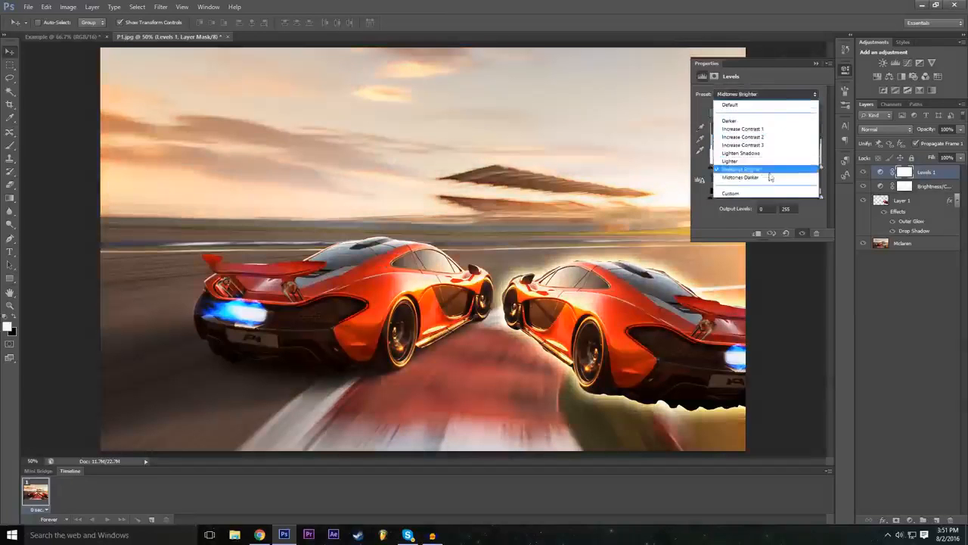
left_click(765, 177)
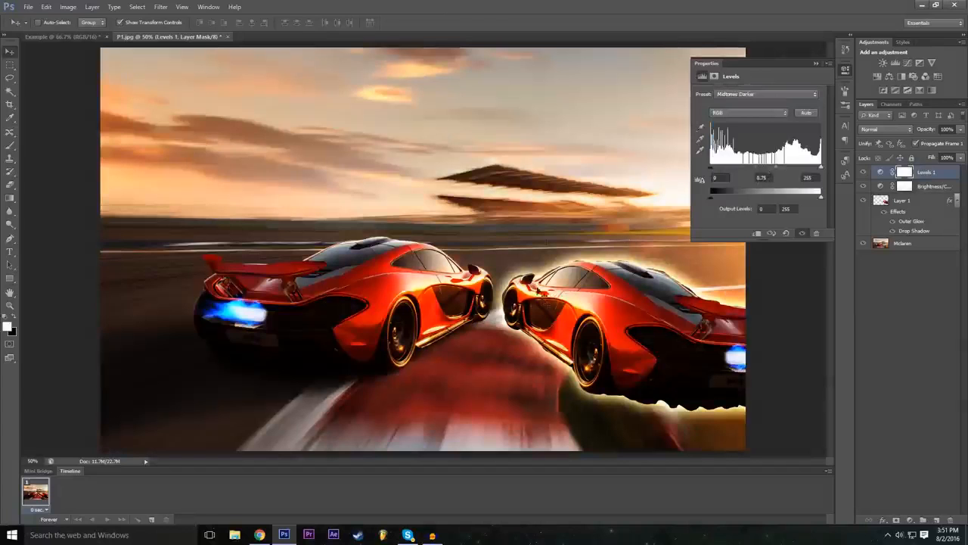
left_click(815, 62)
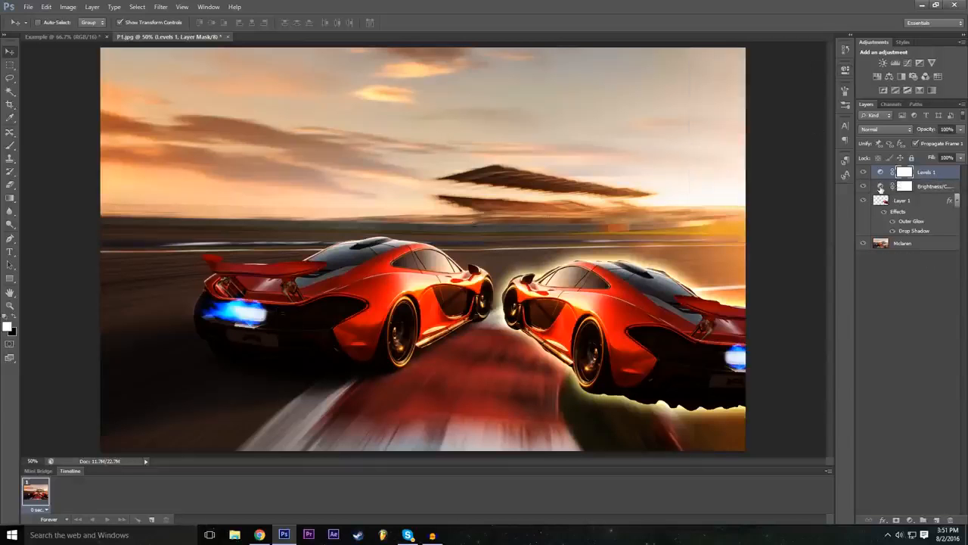
Step: Reopen the Brightness/Contrast adjustment, set its brightness to 57 and close its settings
double_click(880, 187)
left_click_drag(758, 118, 782, 126)
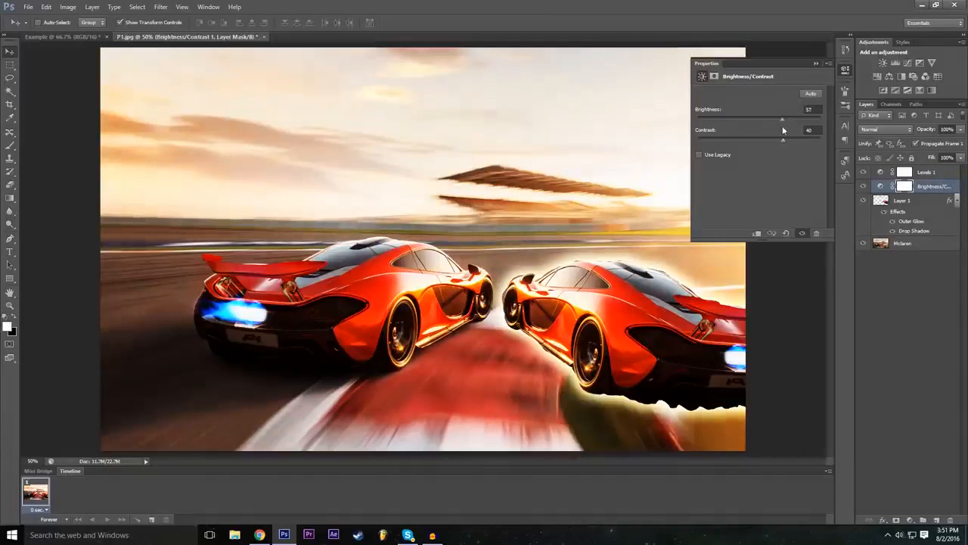
left_click(816, 64)
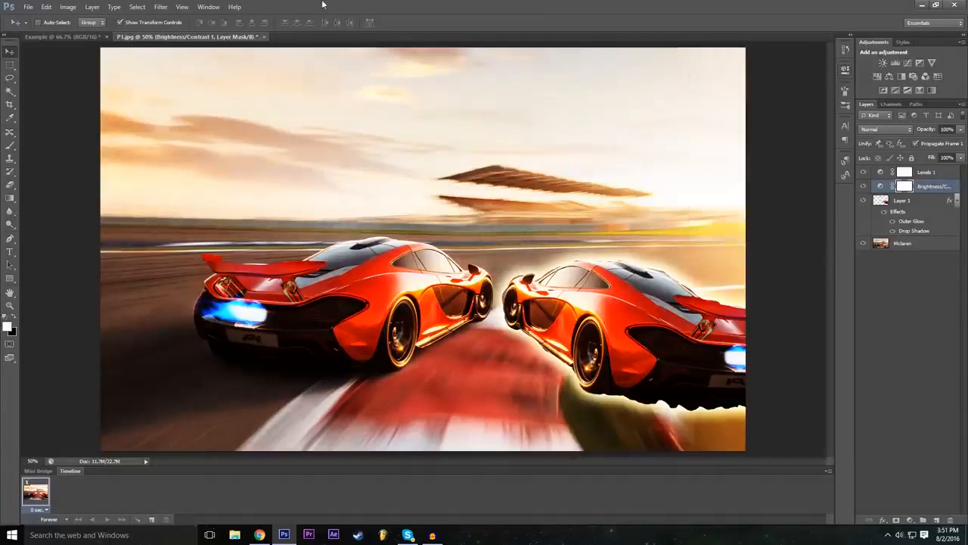
Step: Create an Exposure adjustment layer above the Brightness/Contrast layer with the default name, color None, Normal mode and 100% opacity
left_click(160, 6)
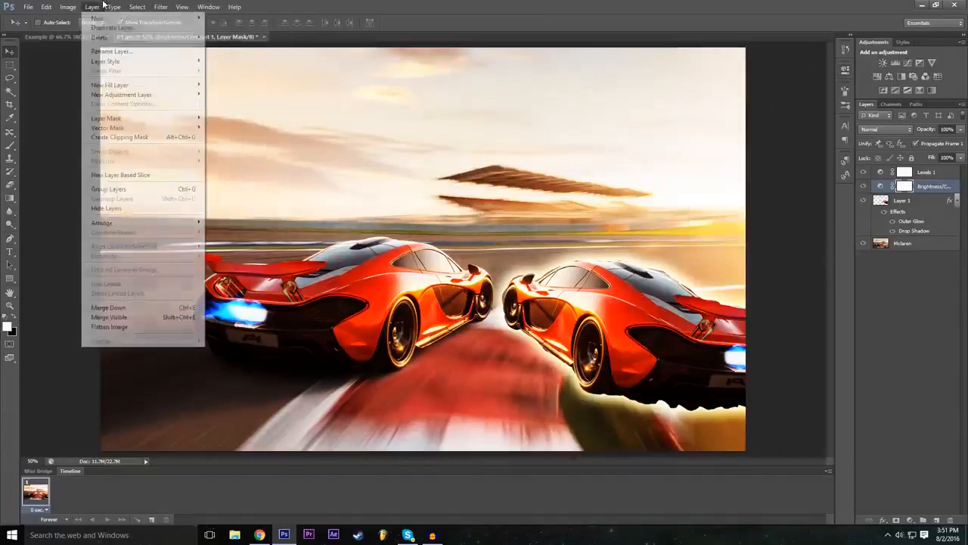
mouse_move(173, 106)
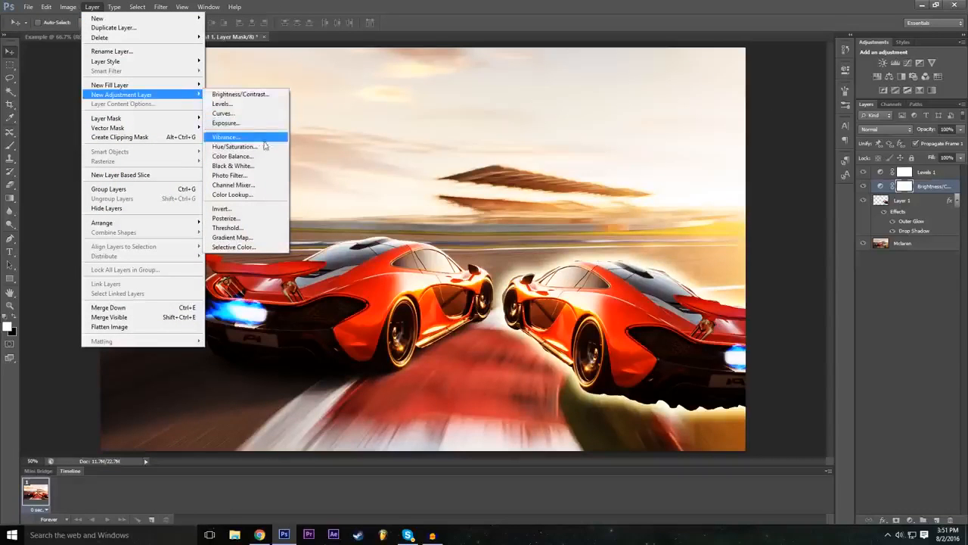
left_click(230, 123)
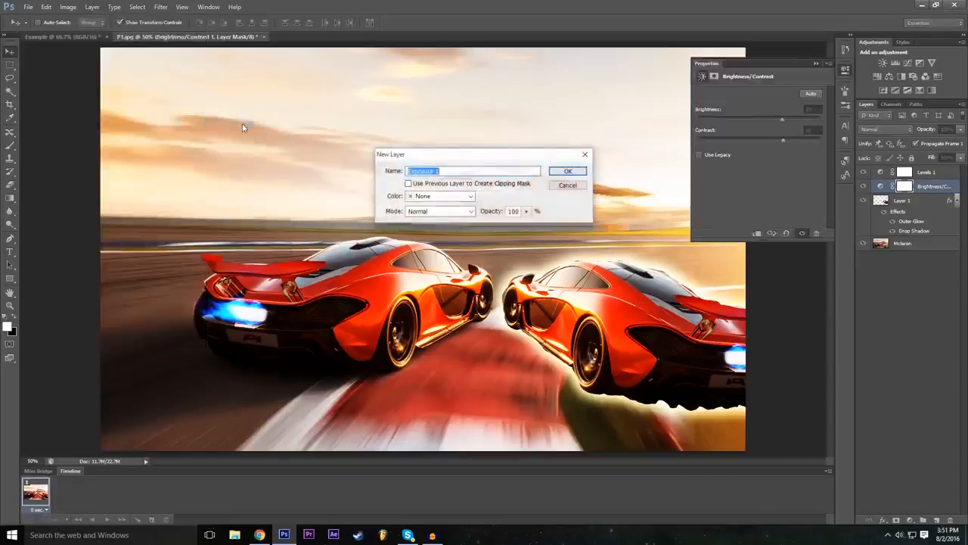
left_click(566, 172)
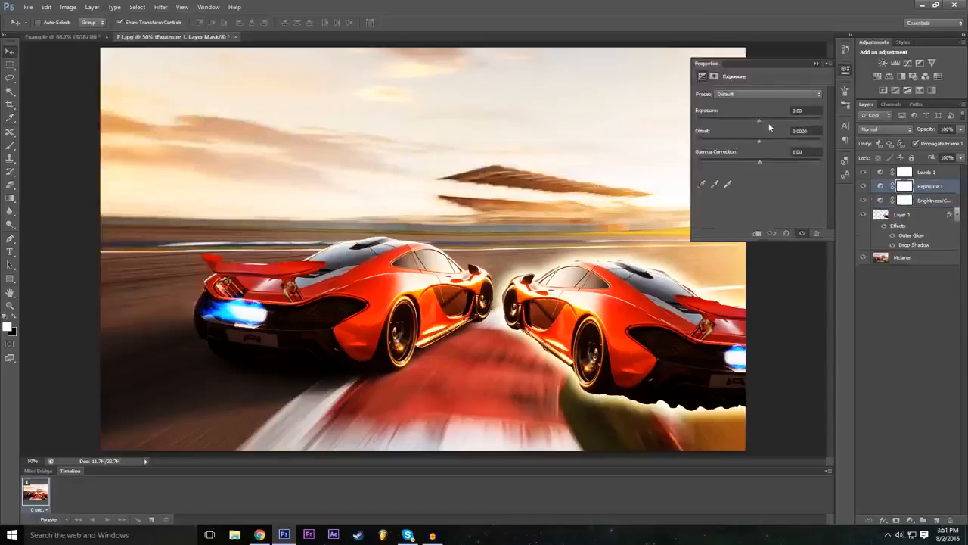
Step: Set exposure to -0.22, offset to +0.0207 and gamma correction to 0.78, and compare the image with all three adjustment layers hidden and shown
left_click_drag(760, 120, 761, 143)
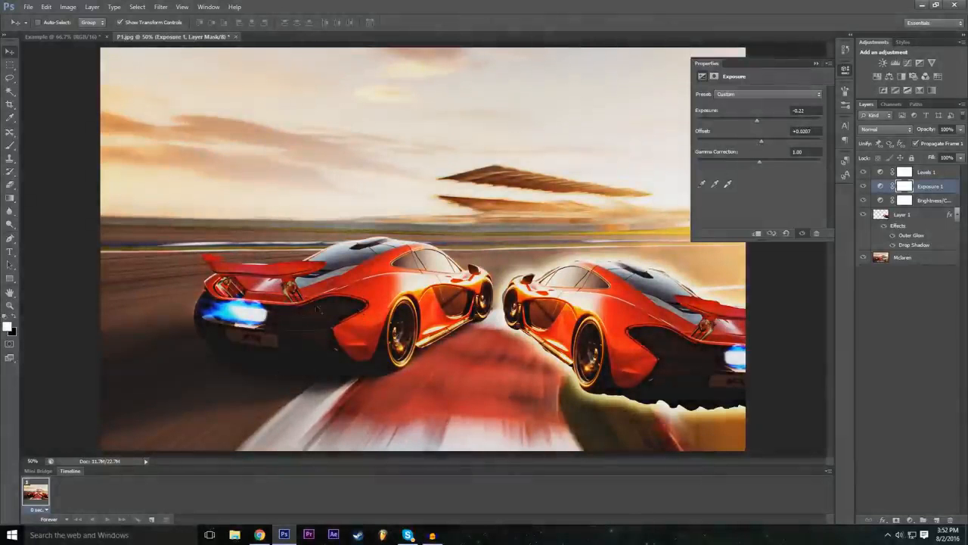
mouse_move(763, 162)
left_mouse_down()
mouse_move(776, 159)
mouse_move(769, 165)
left_mouse_up()
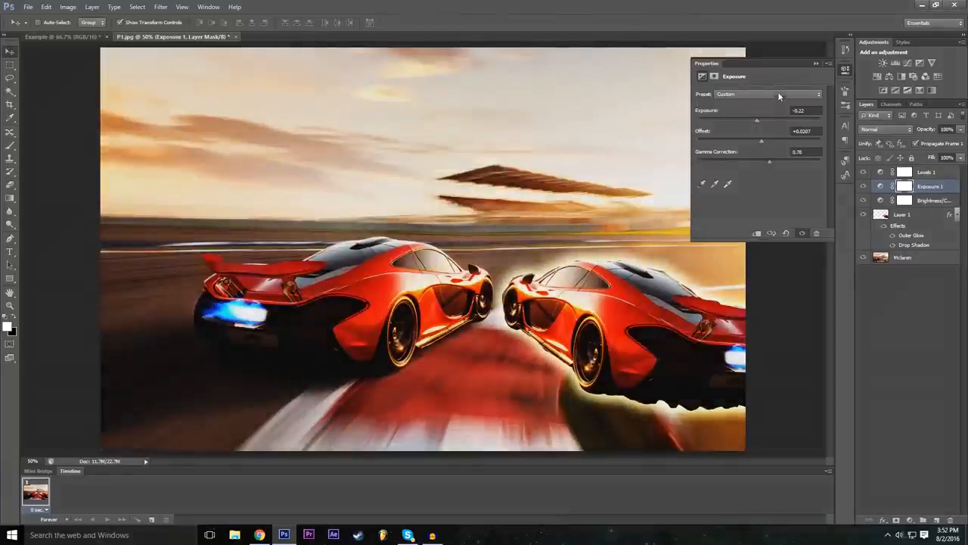
left_click(815, 64)
left_click_drag(863, 173, 867, 208)
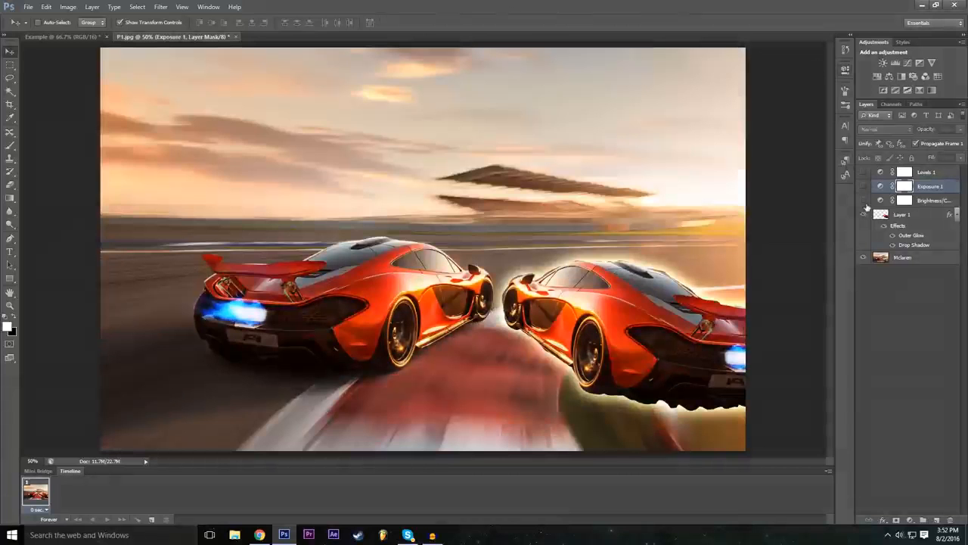
left_click_drag(865, 204, 862, 173)
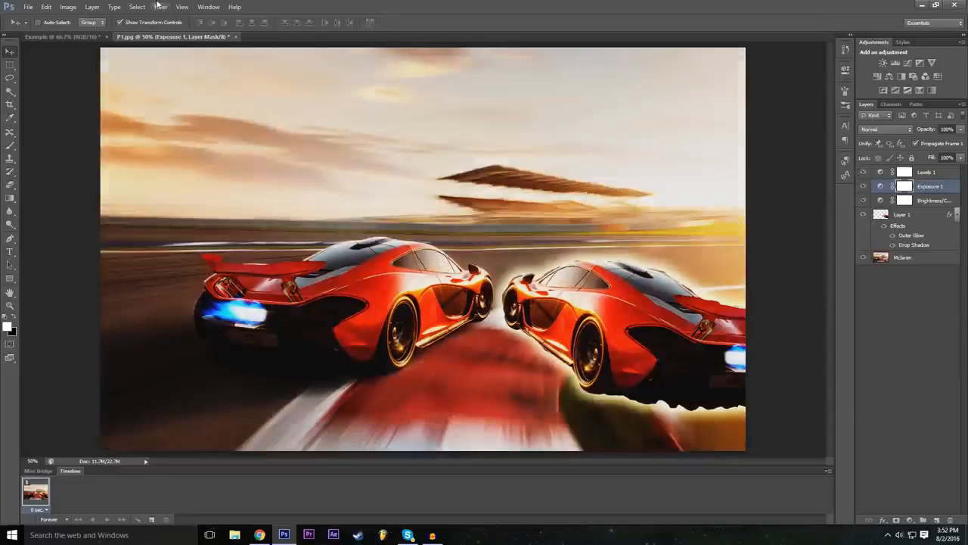
Step: Create a Color Lookup adjustment layer above the Exposure layer with the default name, color None, Normal mode and 100% opacity
left_click(88, 6)
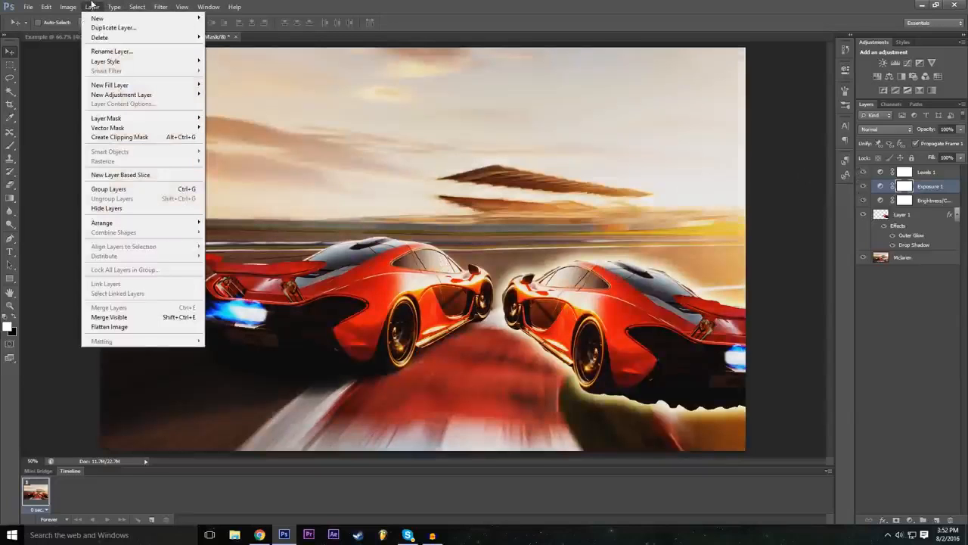
mouse_move(80, 5)
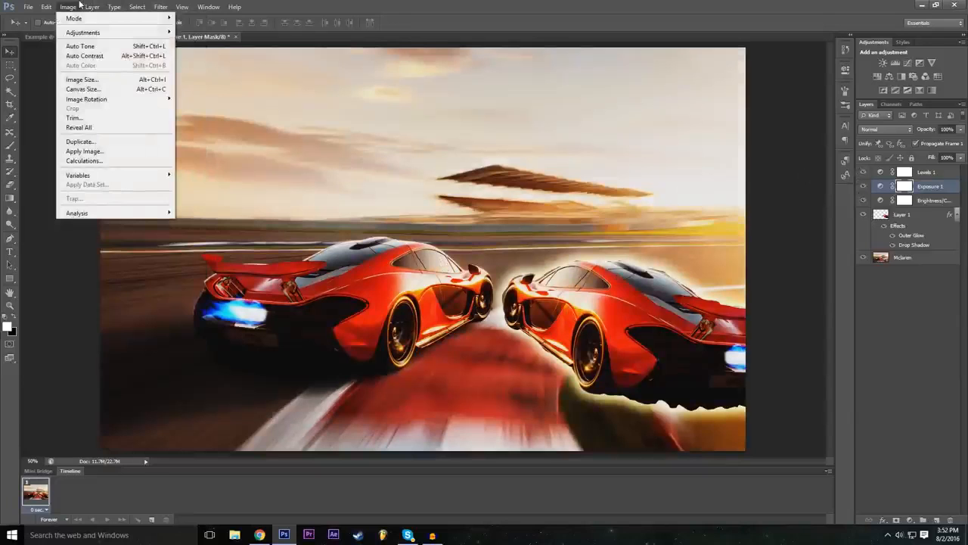
mouse_move(120, 6)
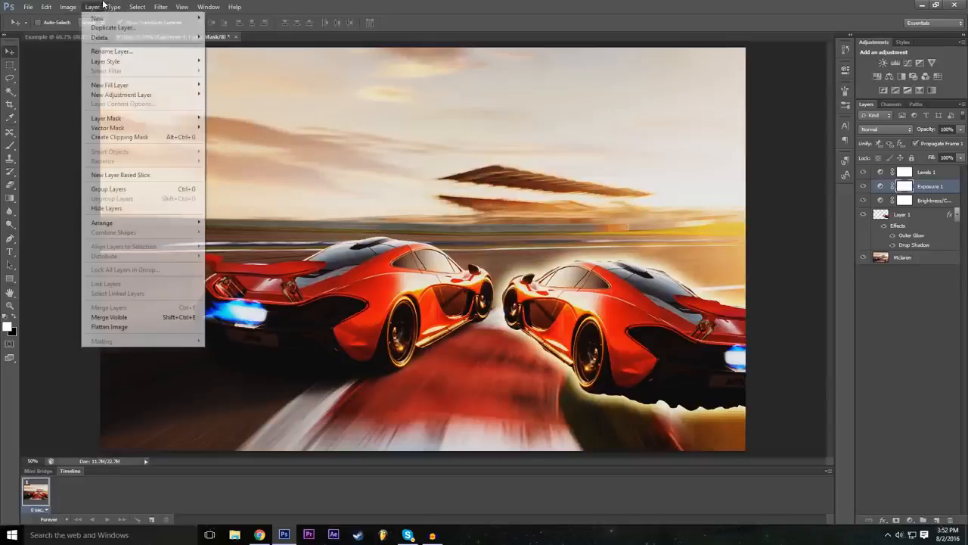
mouse_move(190, 100)
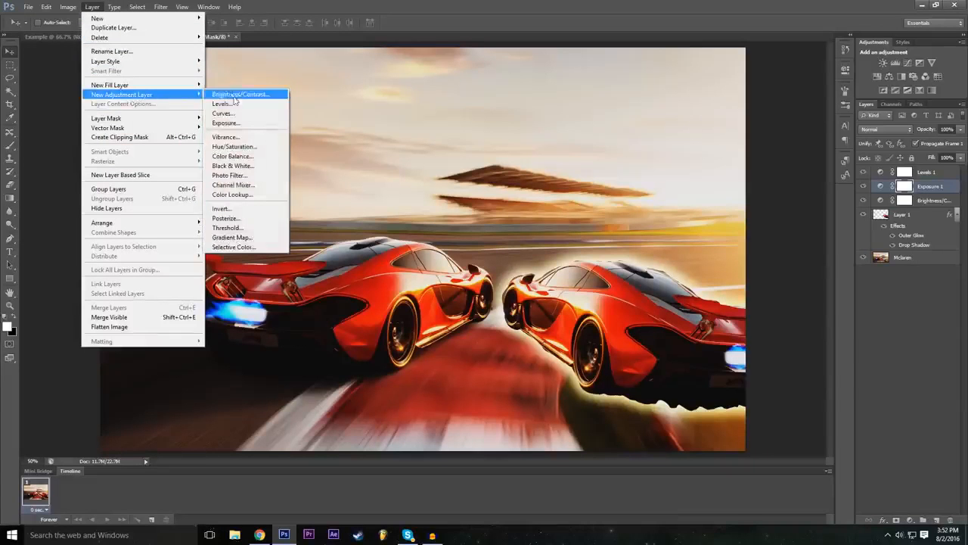
left_click(258, 194)
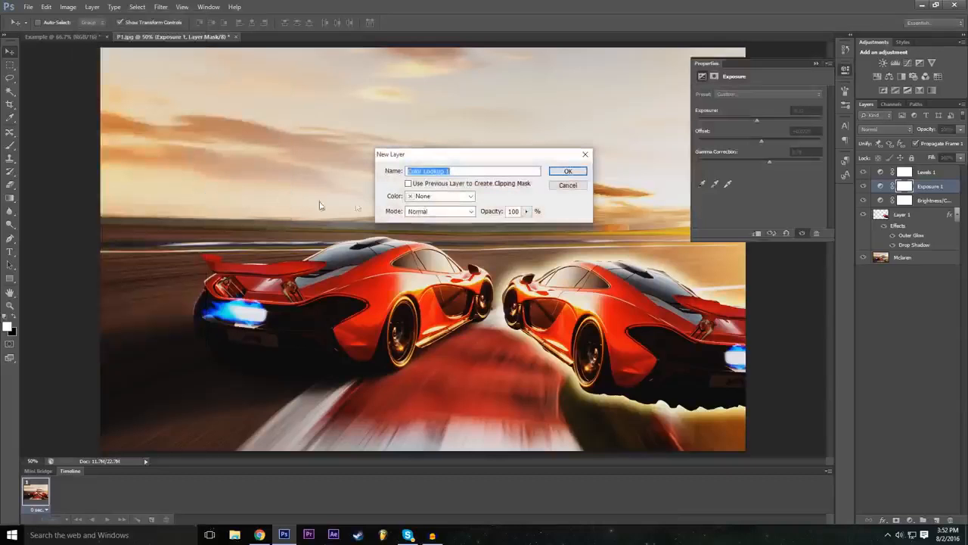
left_click(575, 171)
Step: Try abstract profiles such as Turquoise-Sepia and Gold-Crimson on the Color Lookup adjustment
left_click(772, 95)
left_click(773, 96)
left_click(775, 107)
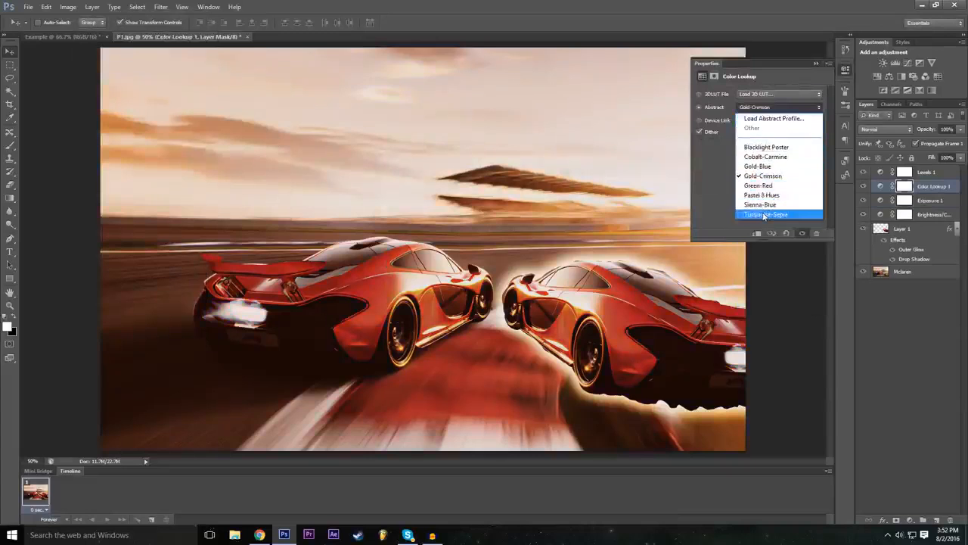
left_click(764, 215)
left_click(762, 109)
left_click(758, 144)
left_click(770, 106)
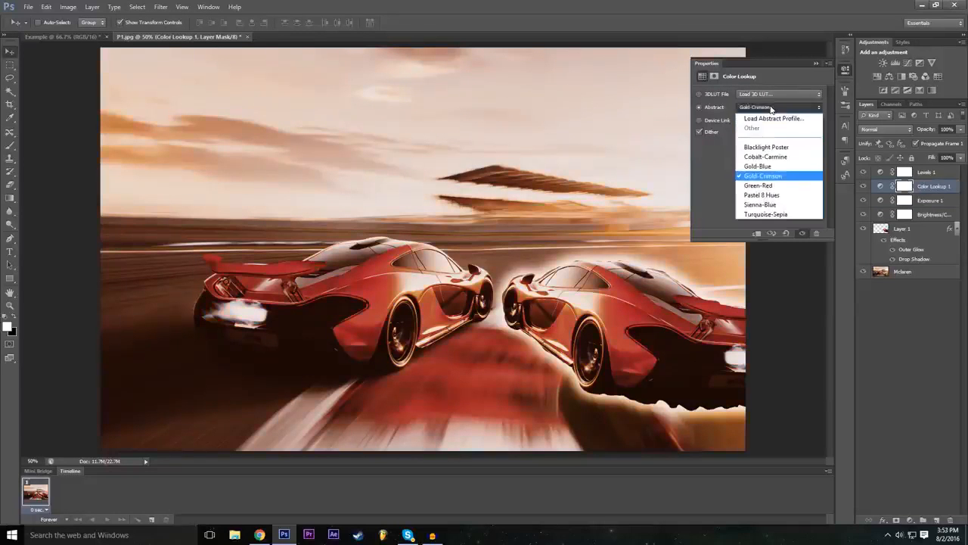
left_click(771, 107)
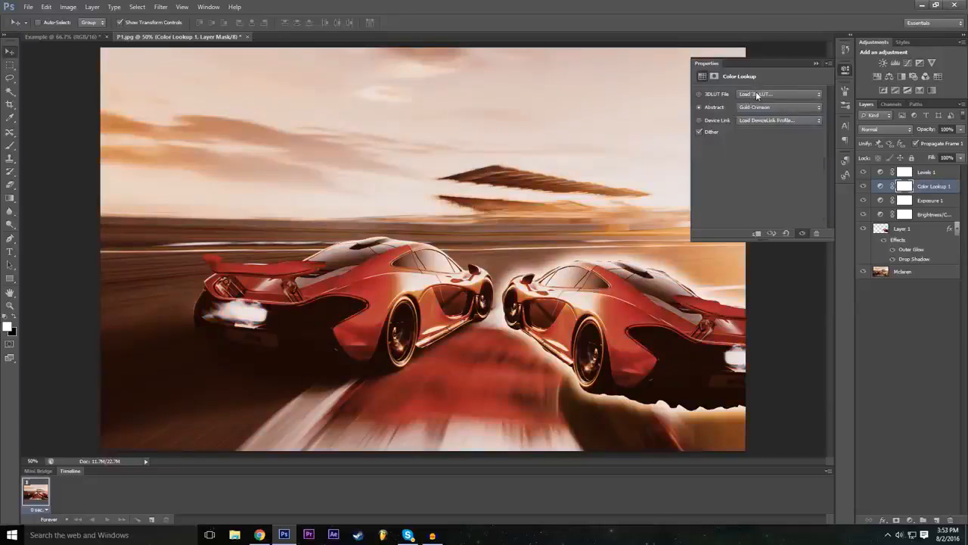
Step: Try 3D LUT files such as filmstock_50.3dl, Moonlight.3DL and Candlelight.CUBE on the Color Lookup adjustment
left_click(756, 94)
left_click(770, 143)
left_click(774, 94)
left_click(766, 219)
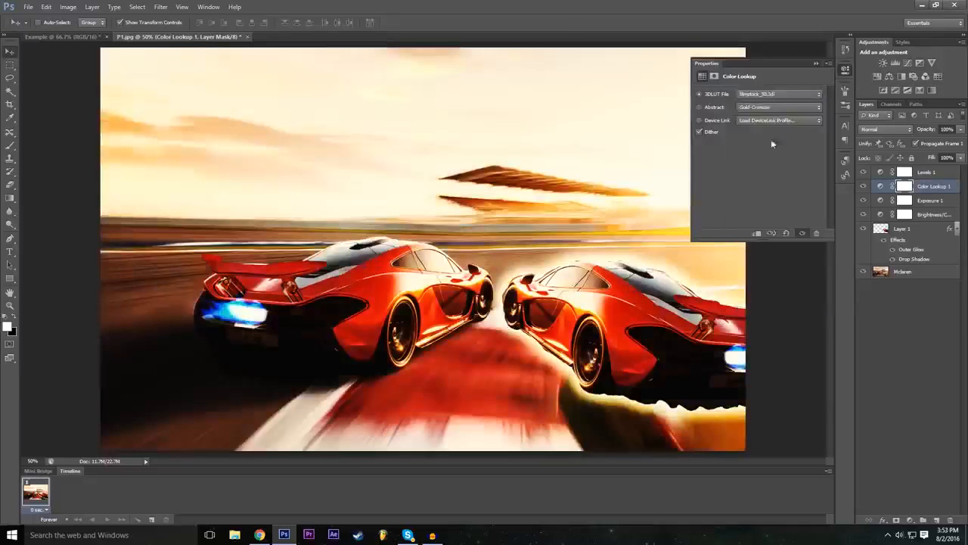
left_click(767, 95)
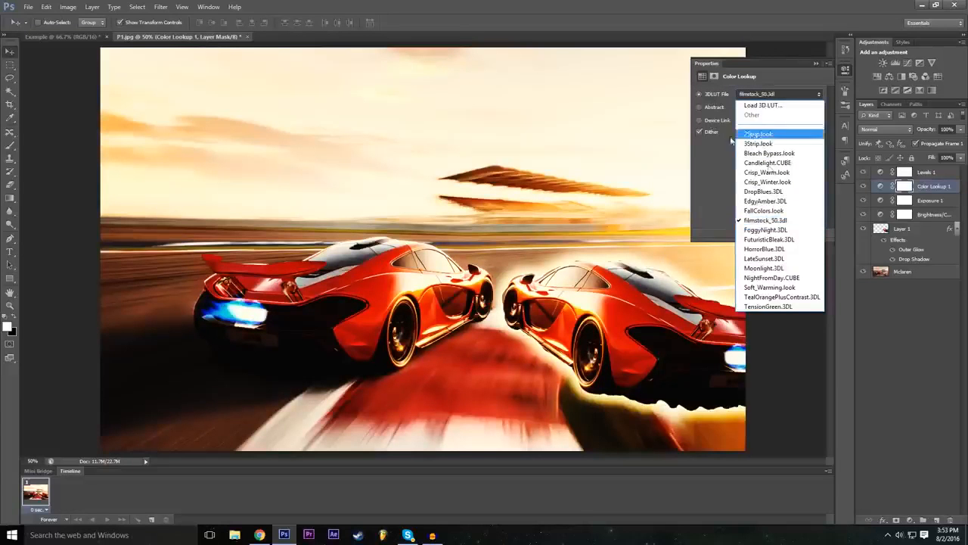
left_click(765, 268)
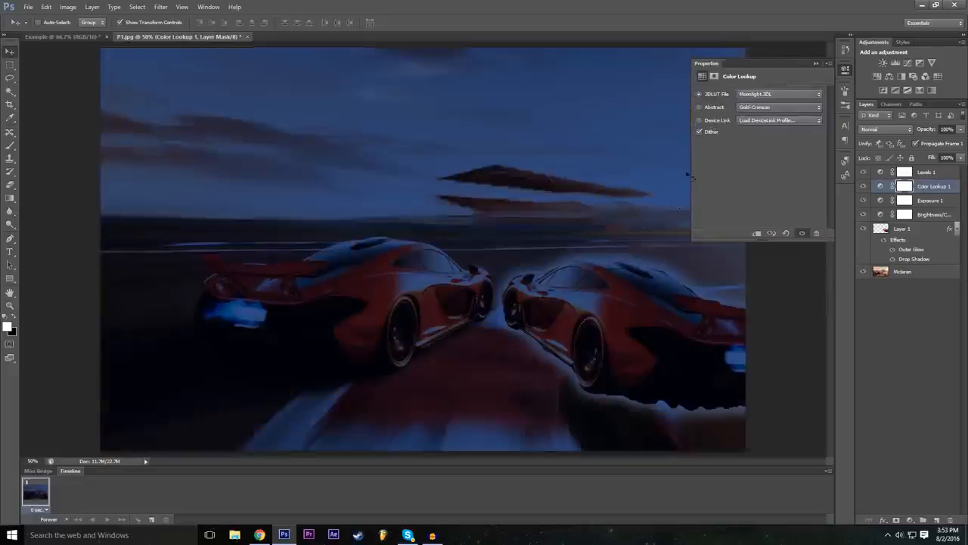
left_click(753, 94)
left_click(766, 160)
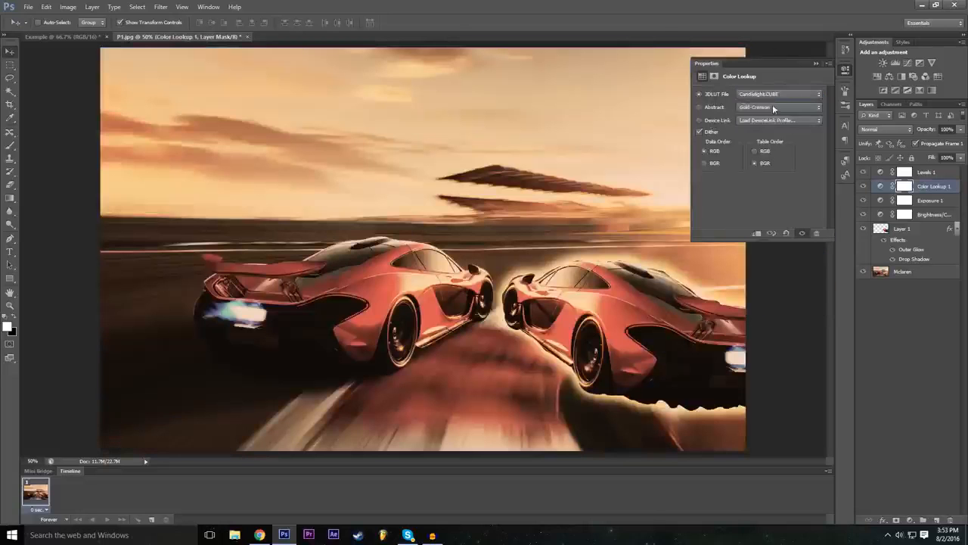
left_click(771, 97)
left_click(771, 98)
left_click(771, 97)
left_click(769, 105)
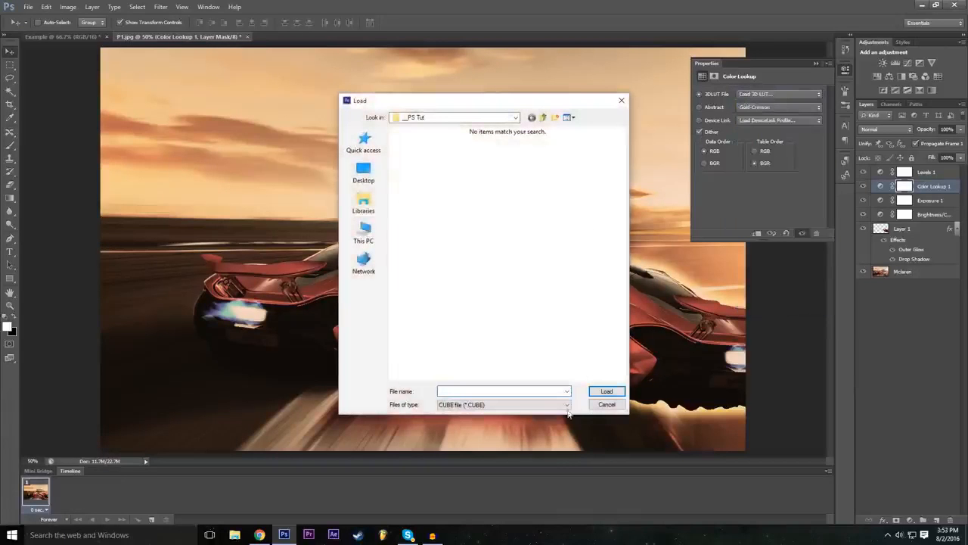
left_click(603, 406)
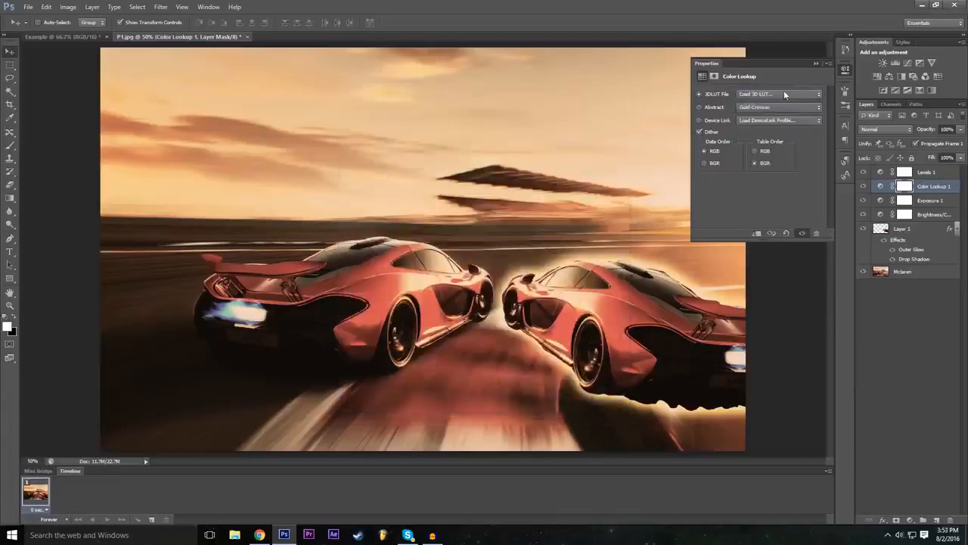
Step: Try the 2Strip.look 3D LUT and the abstract profiles Green-Red, Sienna-Blue and Turquoise-Sepia on the Color Lookup adjustment
left_click(779, 94)
left_click(764, 114)
left_click(761, 107)
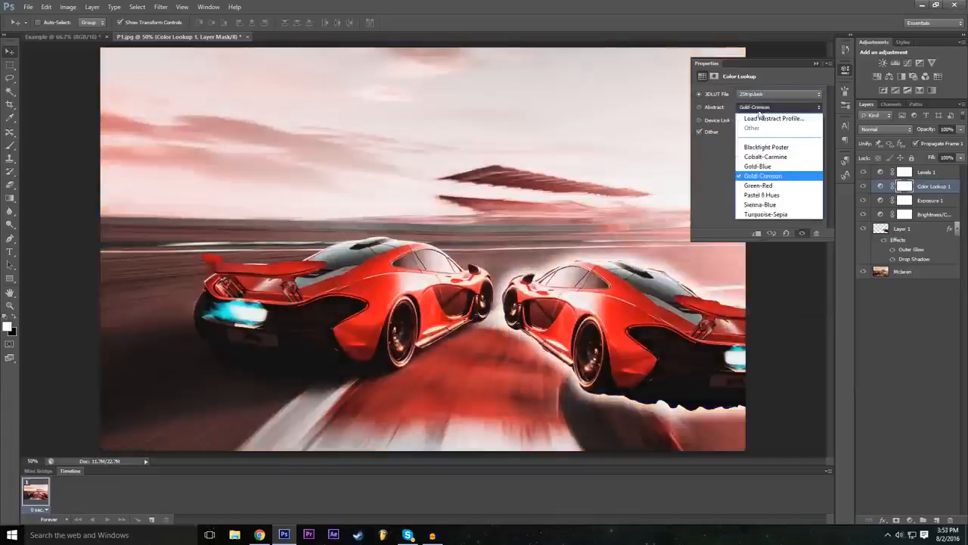
left_click(763, 185)
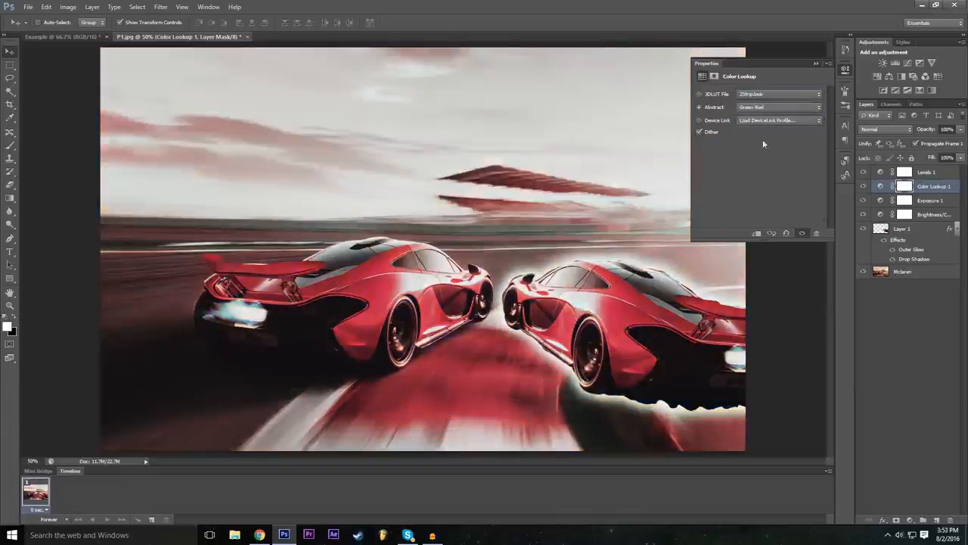
left_click(765, 109)
left_click(768, 206)
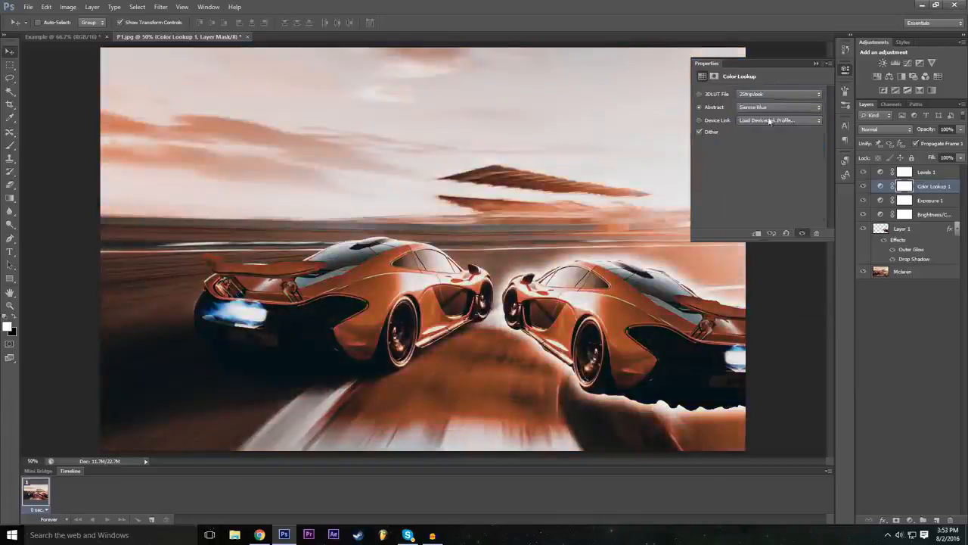
left_click(768, 107)
left_click(768, 215)
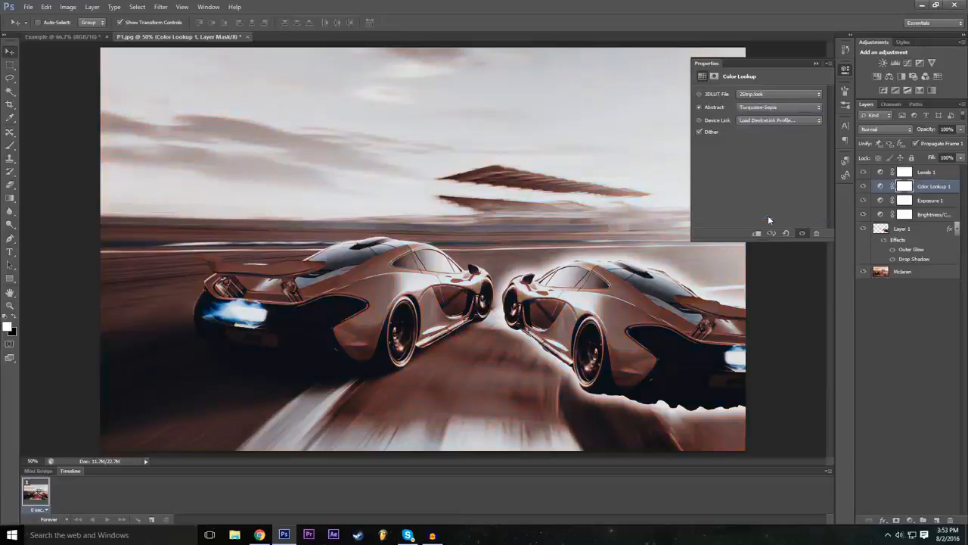
Step: Try the abstract profiles Blacklight Poster, Gold-Blue and Cobalt-Carmine on the Color Lookup adjustment
left_click(768, 108)
left_click(764, 151)
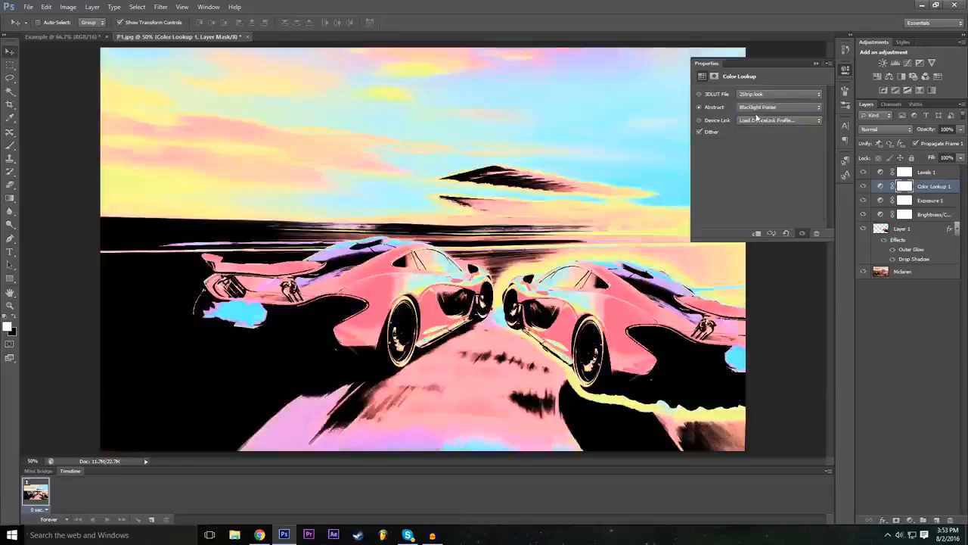
left_click(759, 109)
left_click(762, 169)
left_click(766, 110)
scroll(767, 136, "up", 1)
left_click(767, 147)
left_click(767, 107)
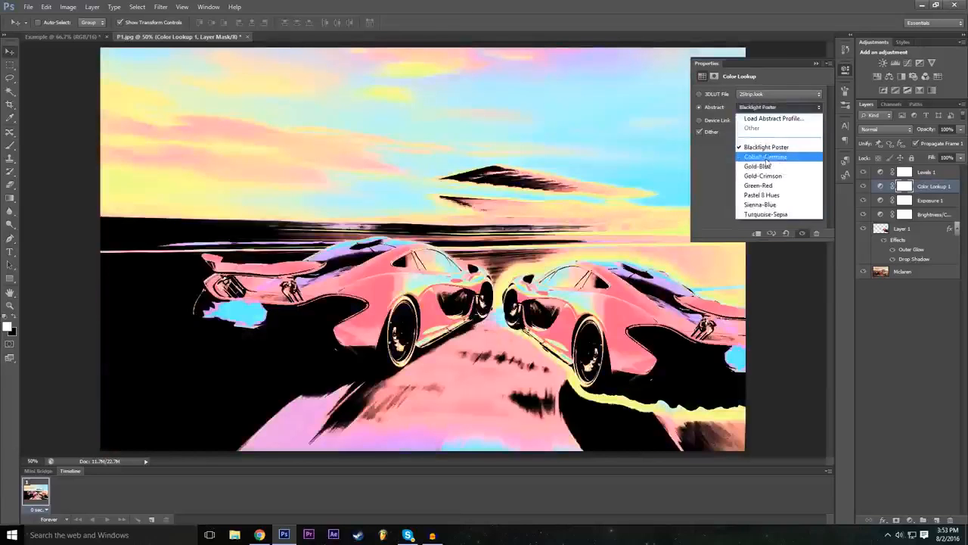
left_click(766, 157)
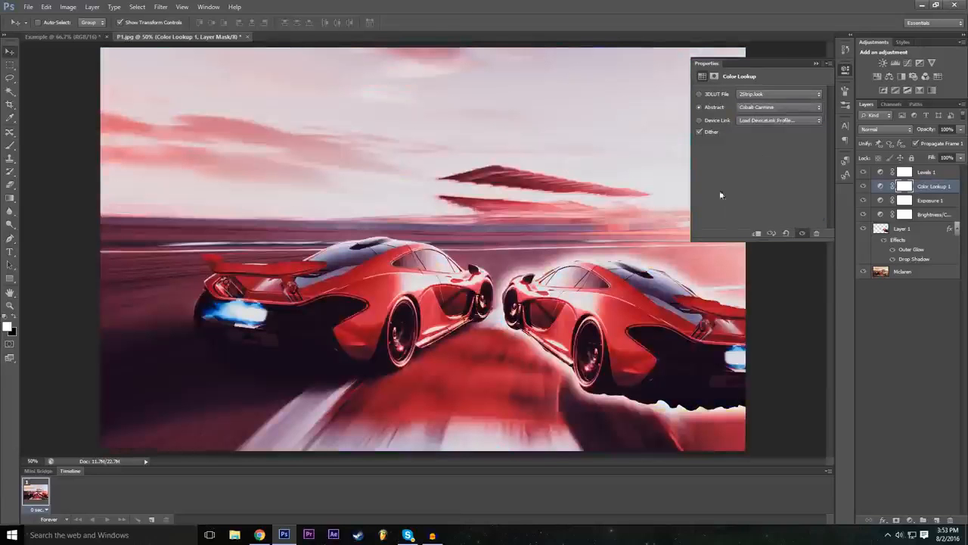
Step: Apply the DropBlues.3DL 3D LUT to the Color Lookup adjustment and compare the image with that layer hidden and shown
left_click(766, 95)
left_click(780, 190)
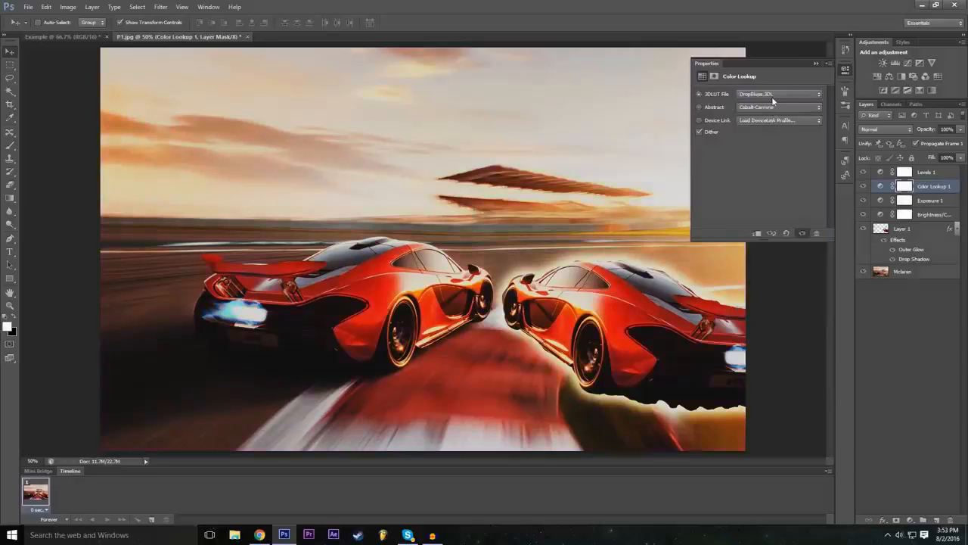
left_click(817, 65)
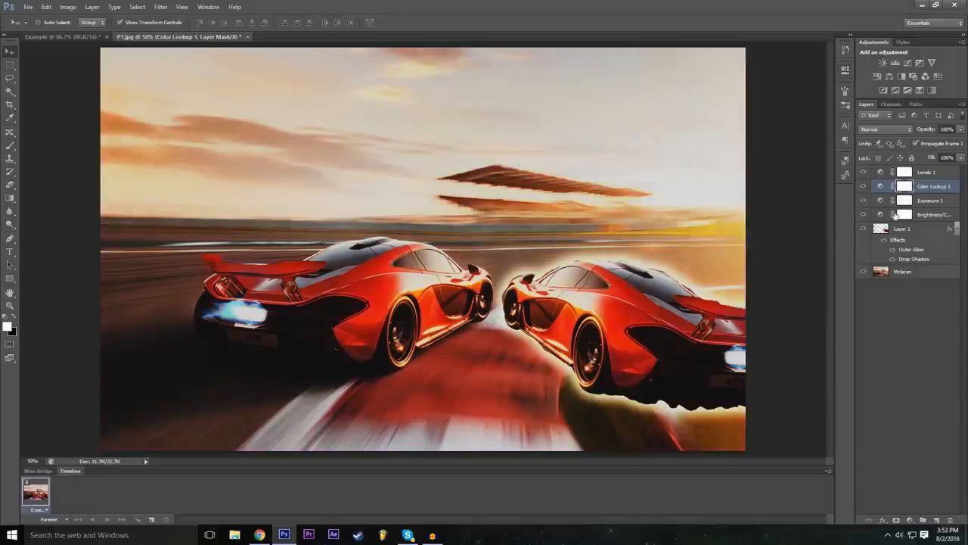
left_click(864, 187)
left_click(864, 186)
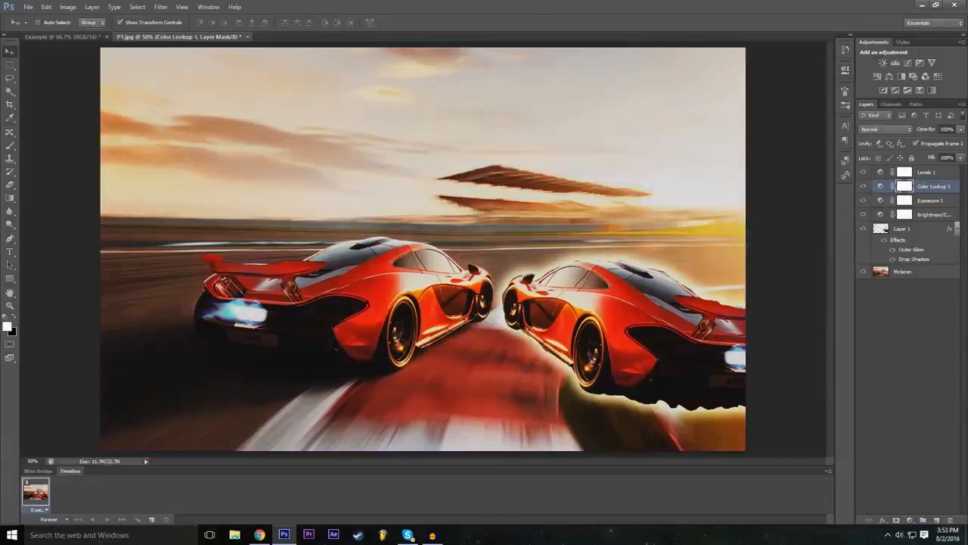
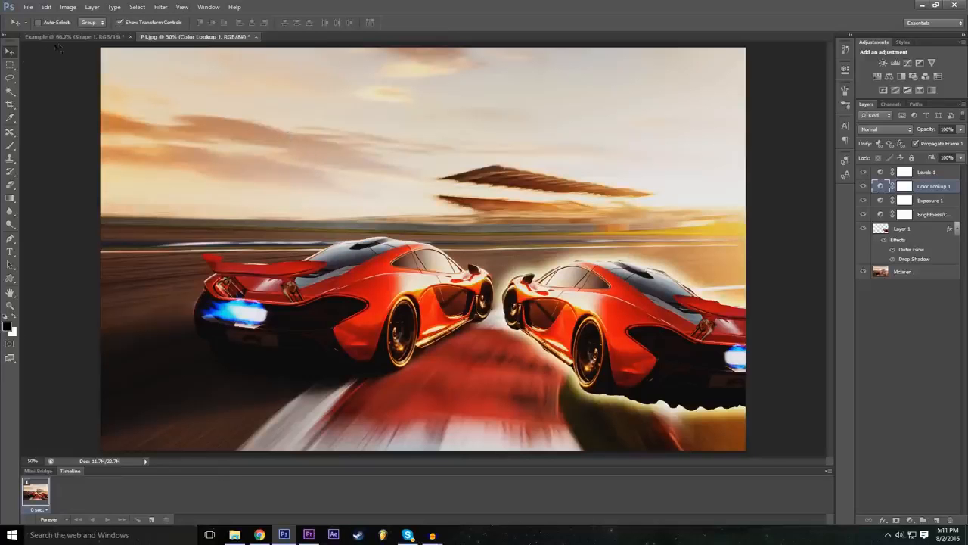
Step: Add a text layer reading "Example" with the Type tool and position it across the sky above the cars
left_click(10, 252)
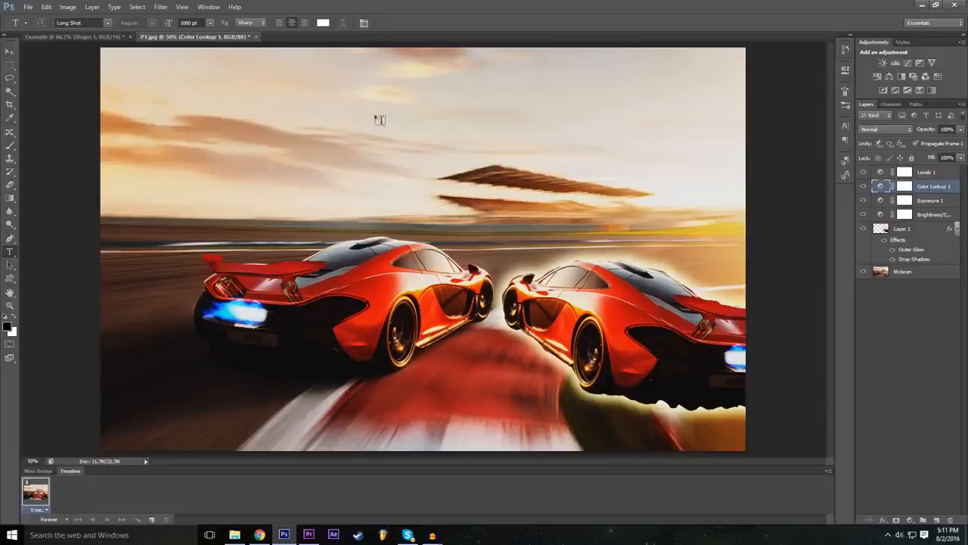
left_click(155, 105)
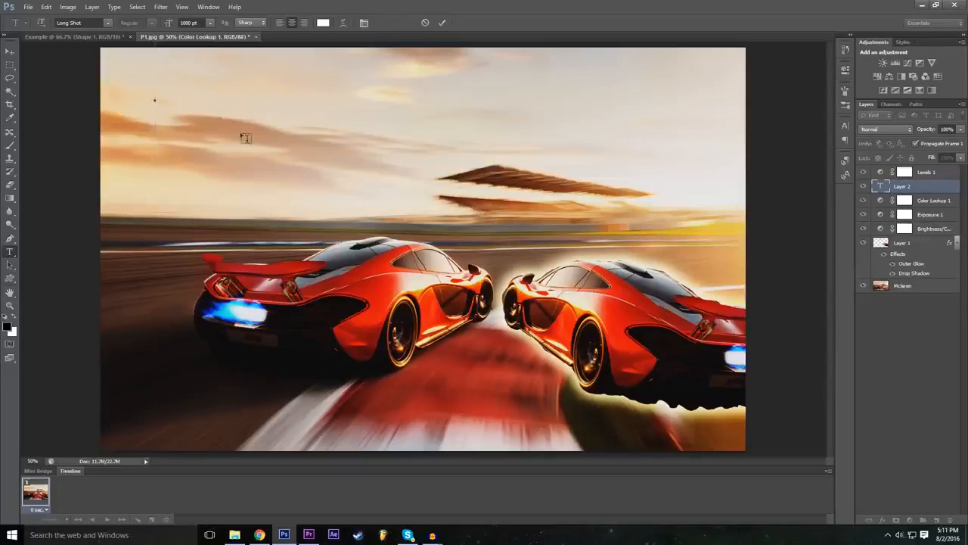
type("Chann")
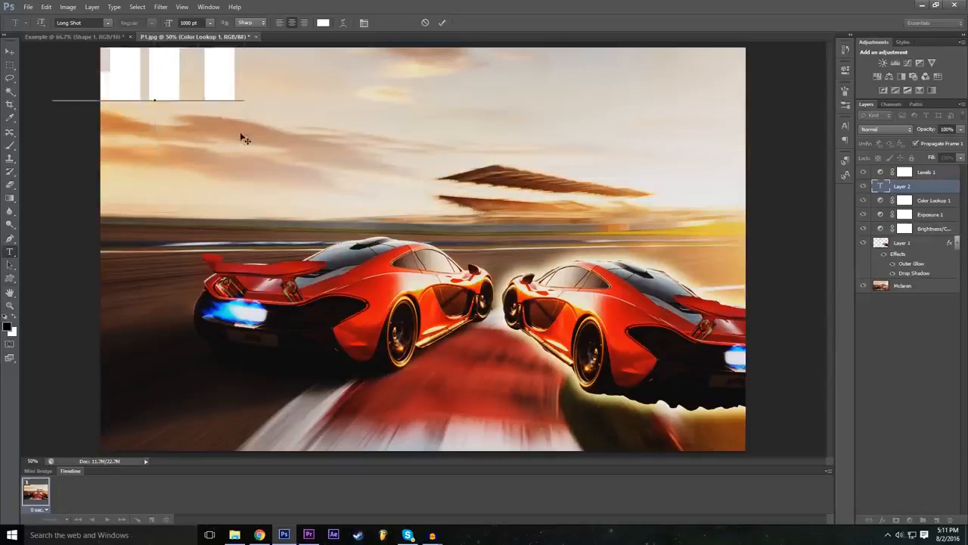
type("ple")
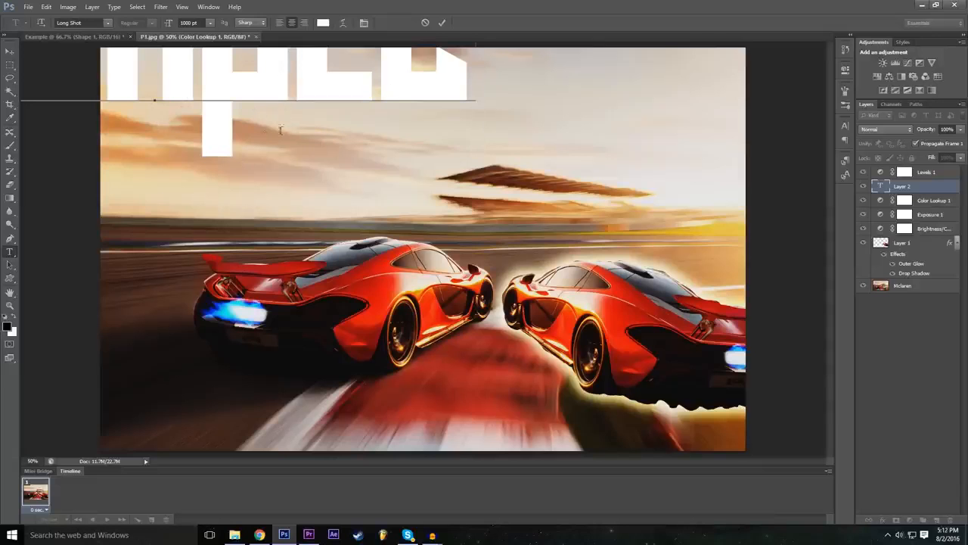
left_click_drag(253, 206, 382, 307)
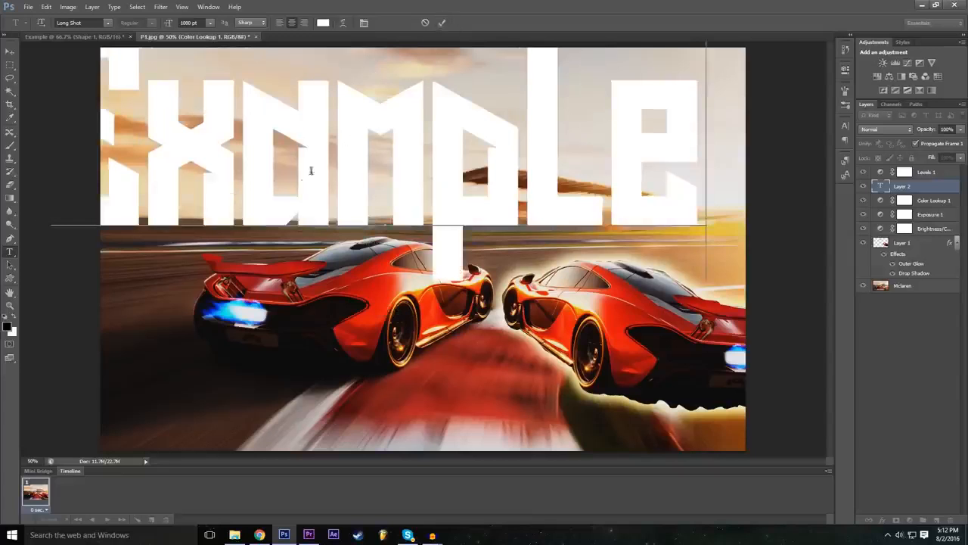
left_click_drag(256, 317, 307, 320)
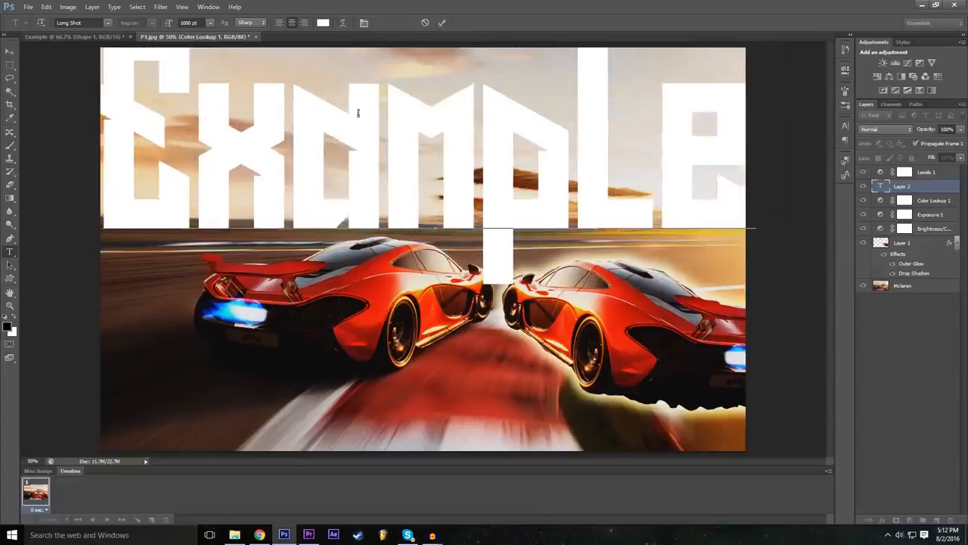
Step: Select the whole word Example and change its font to Nexa Bold
double_click(414, 167)
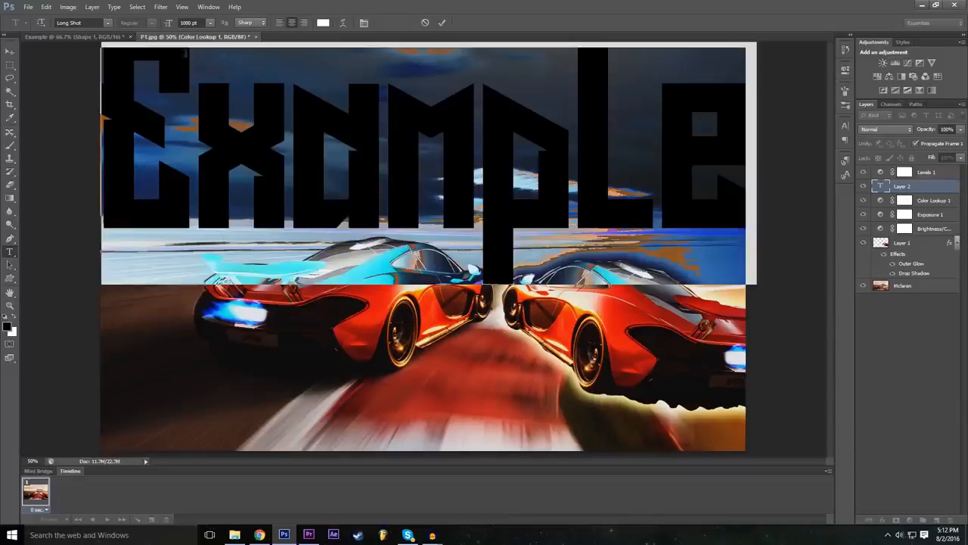
double_click(184, 23)
left_click(108, 23)
scroll(130, 233, "down", 4)
scroll(131, 234, "up", 5)
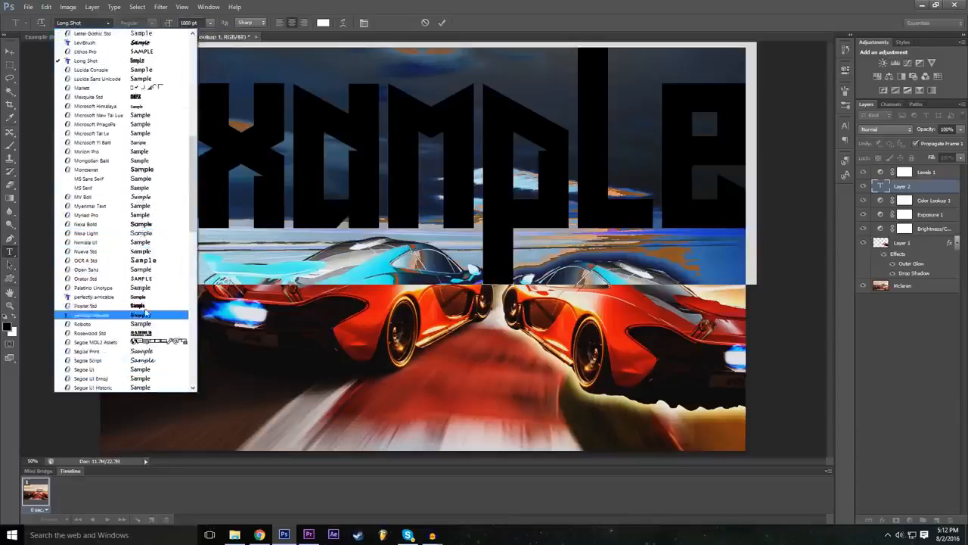
left_click(136, 134)
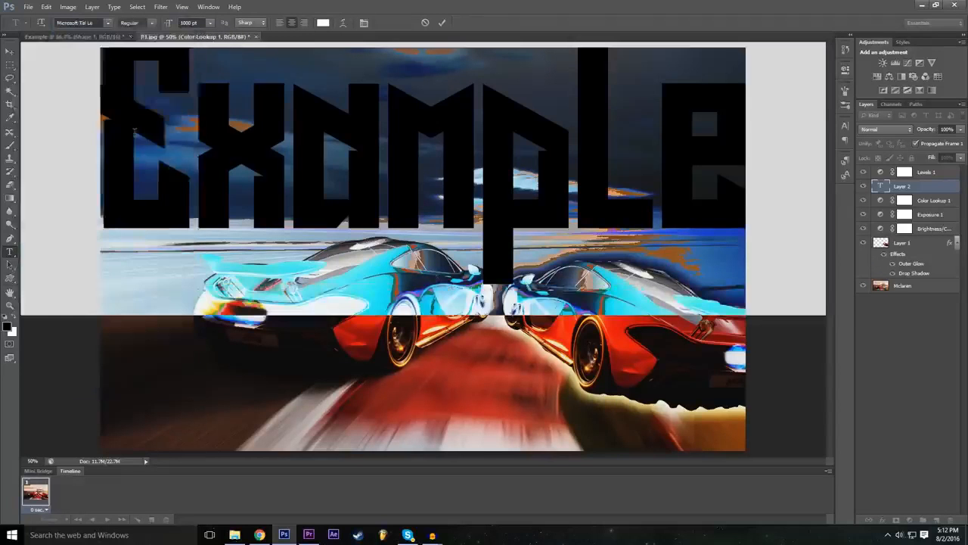
left_click(109, 24)
scroll(128, 166, "up", 2)
left_click(146, 234)
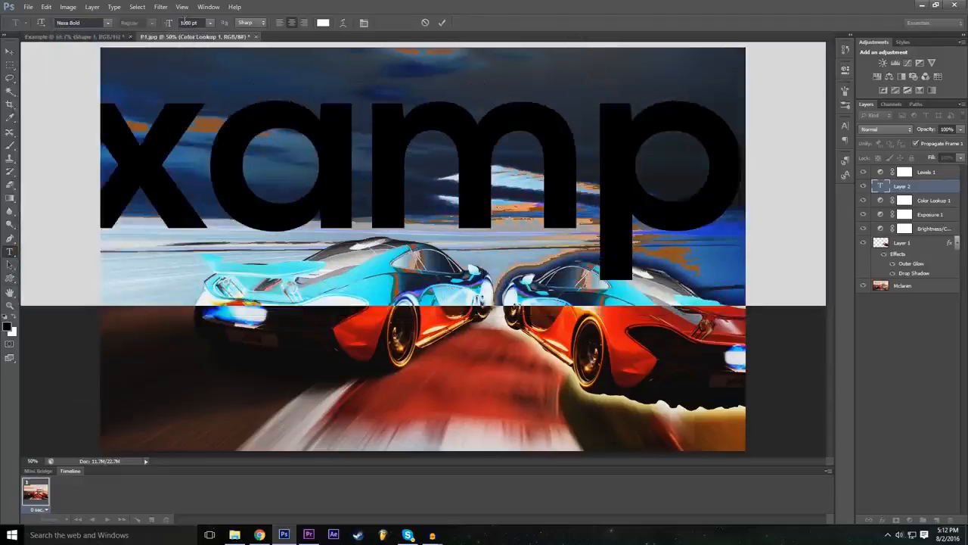
Step: Try the preset font size of 72 pt on the Example text
left_click(184, 22)
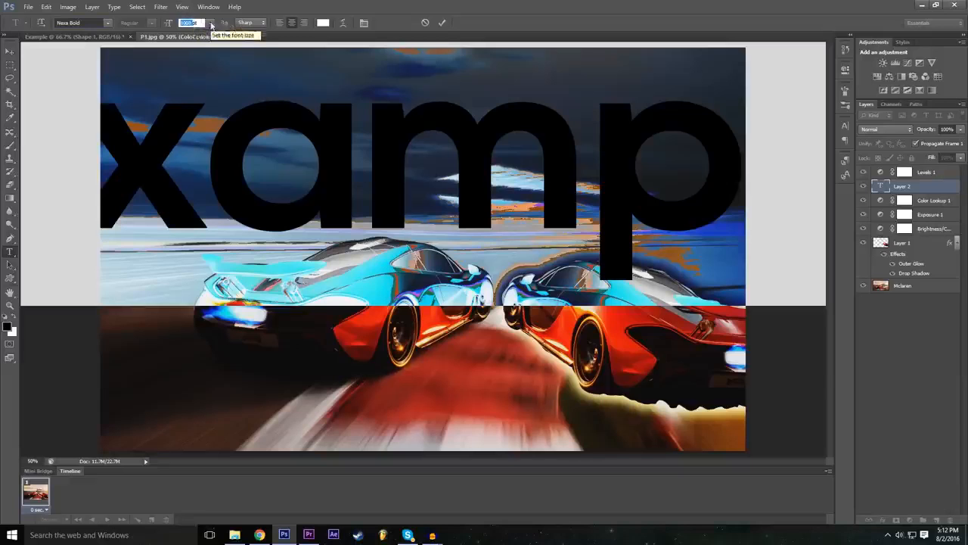
left_click(211, 23)
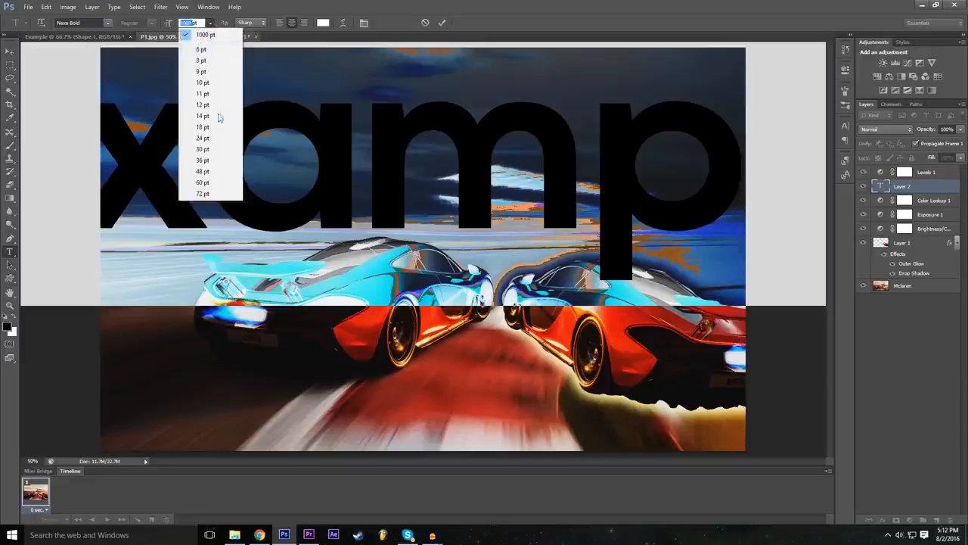
left_click(204, 194)
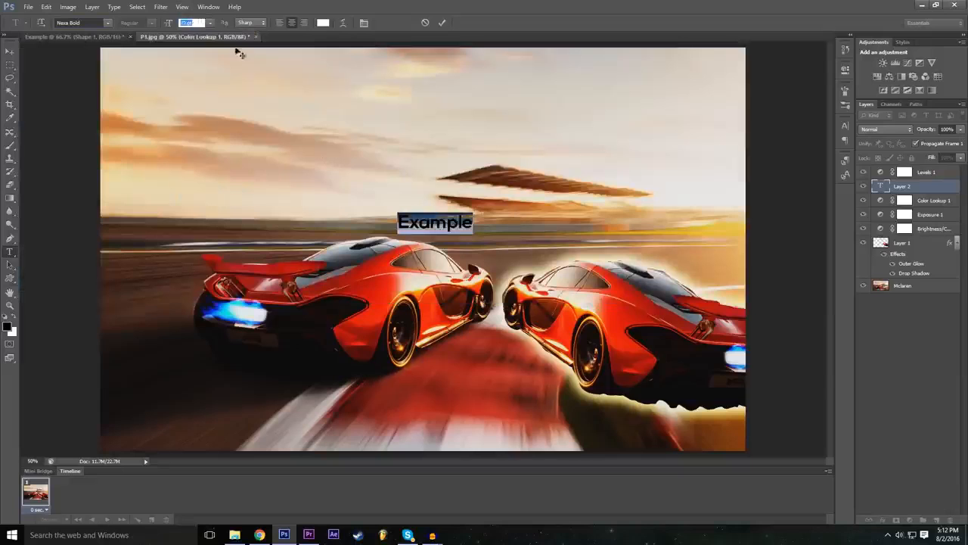
Step: Set the Example text size to 500 pt, place it in the sky above the cars and commit it
double_click(186, 22)
left_click(170, 23)
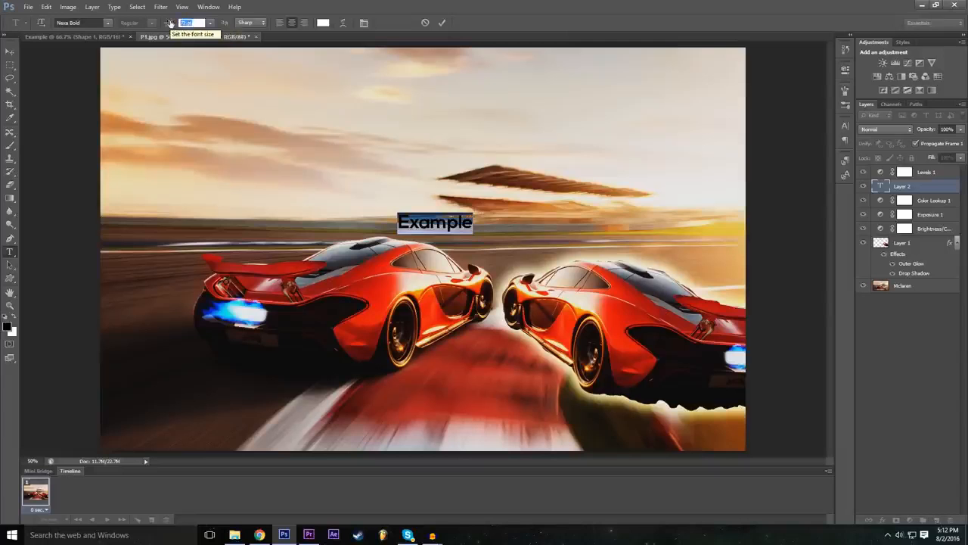
type("500")
key("Return")
left_click_drag(401, 332, 389, 258)
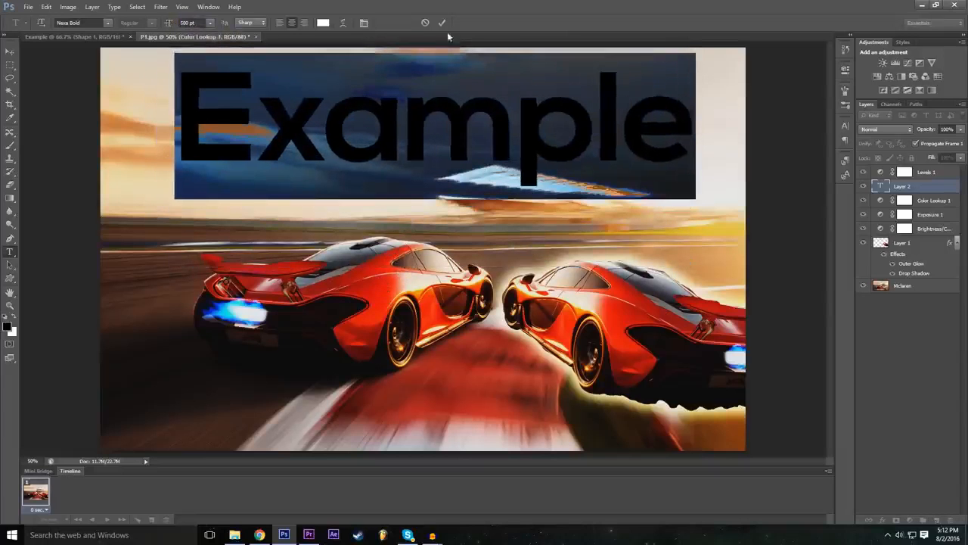
left_click(442, 23)
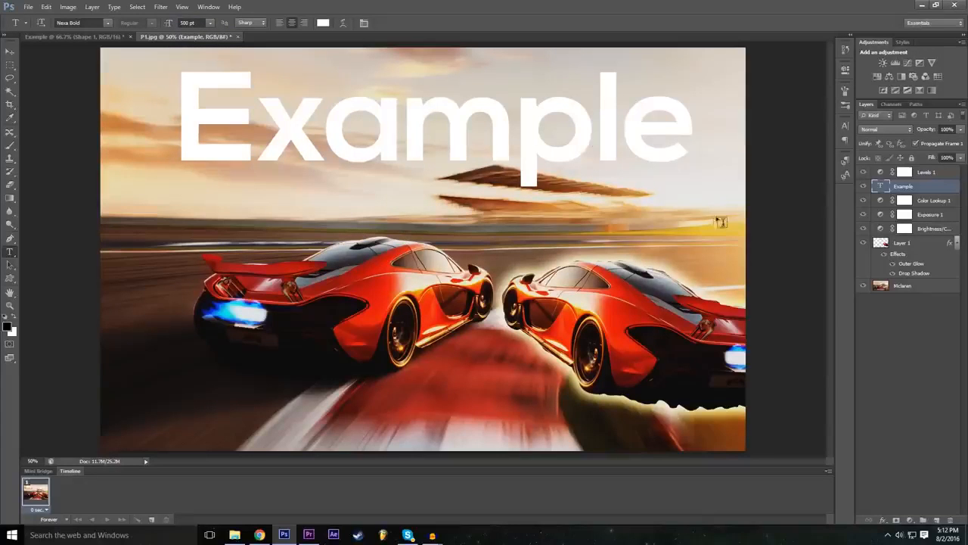
Step: Move the Example text layer above the Levels 1 layer and open its blending options
left_click_drag(920, 188, 917, 170)
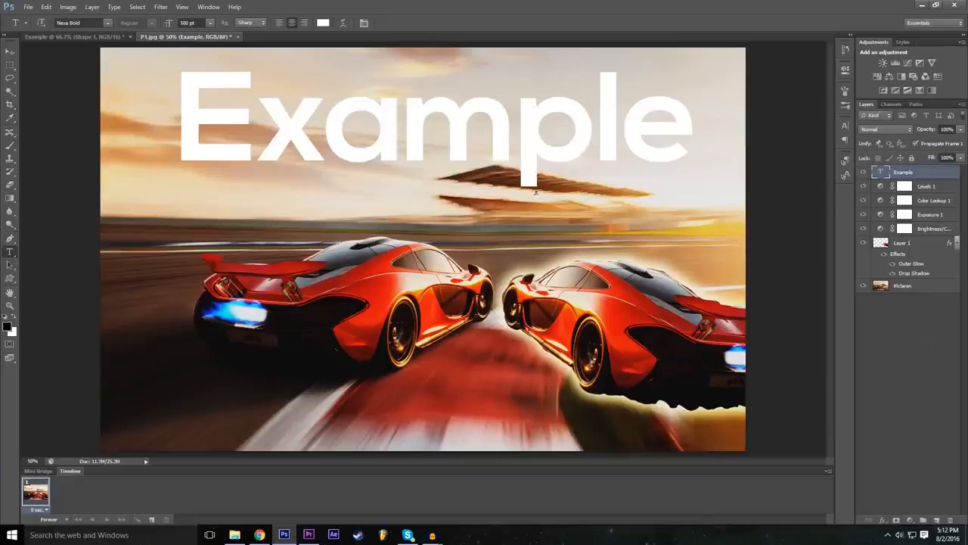
left_click(883, 521)
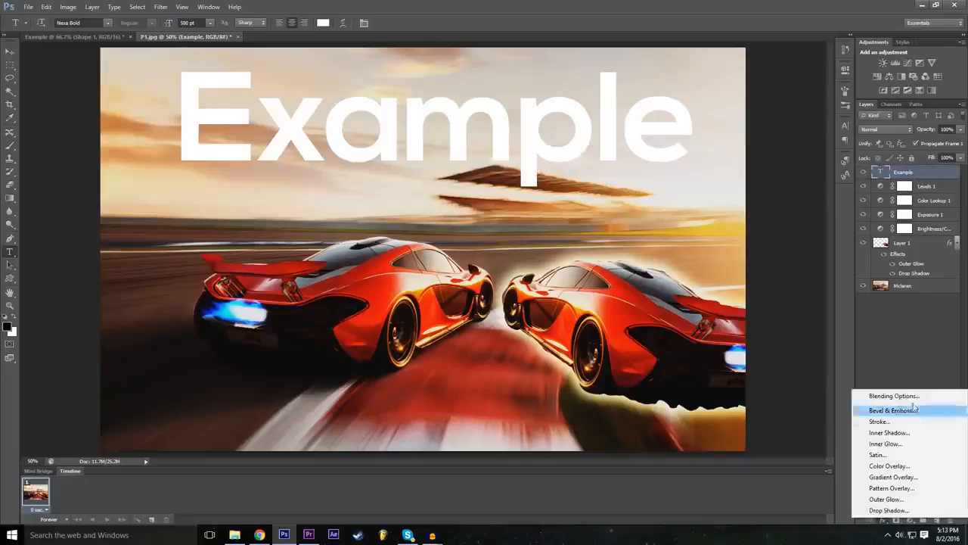
left_click(881, 397)
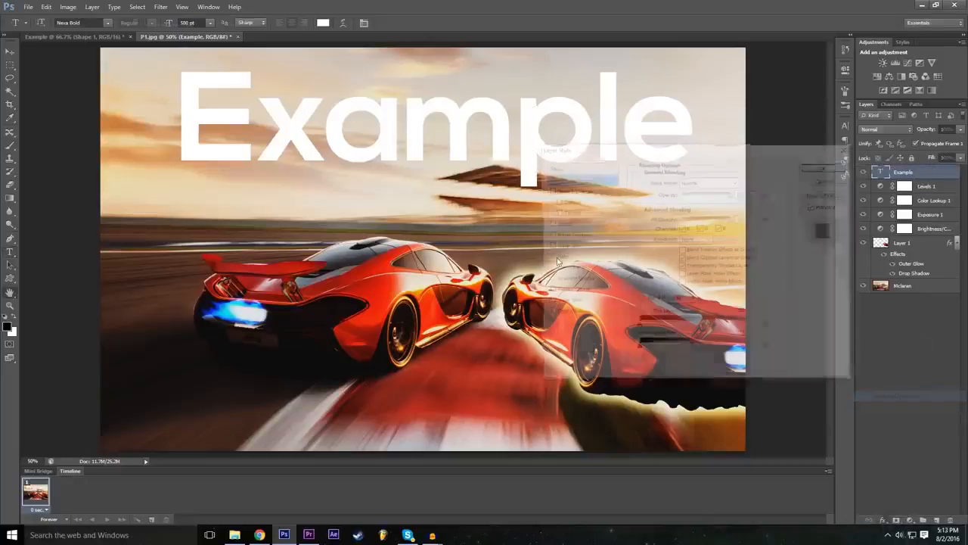
Step: Try the Overlay, Difference and Exclusion blend modes on the Example text layer
left_click(689, 183)
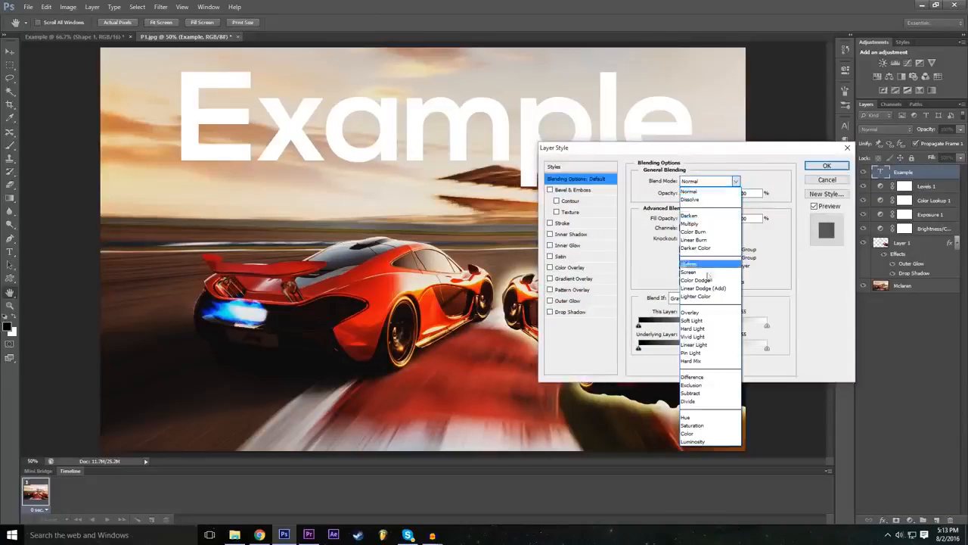
left_click(707, 316)
key("Tab")
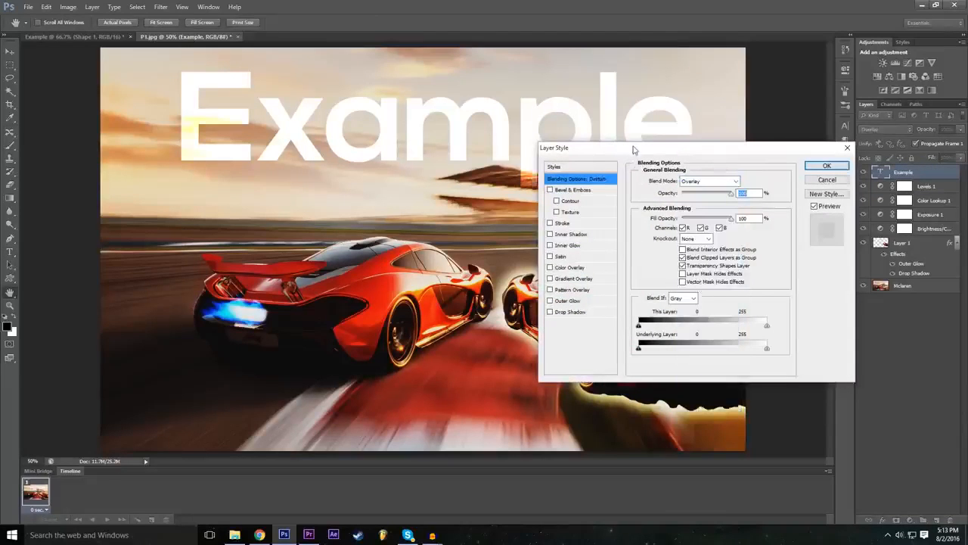
left_click(702, 181)
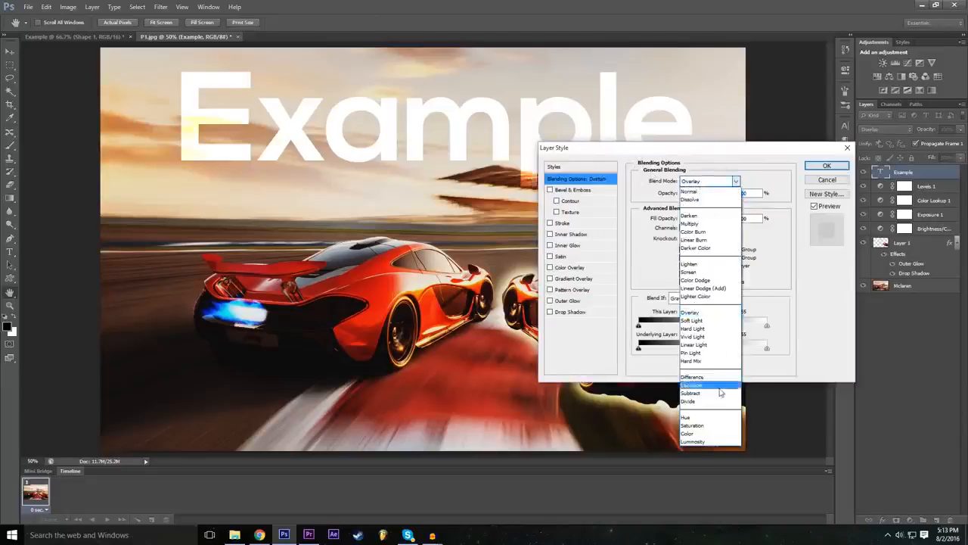
left_click(702, 376)
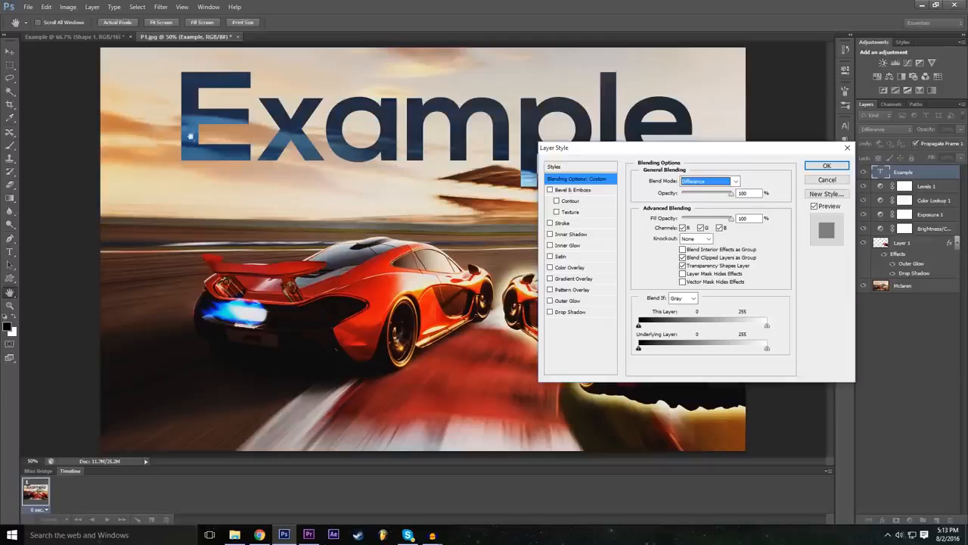
left_click(696, 182)
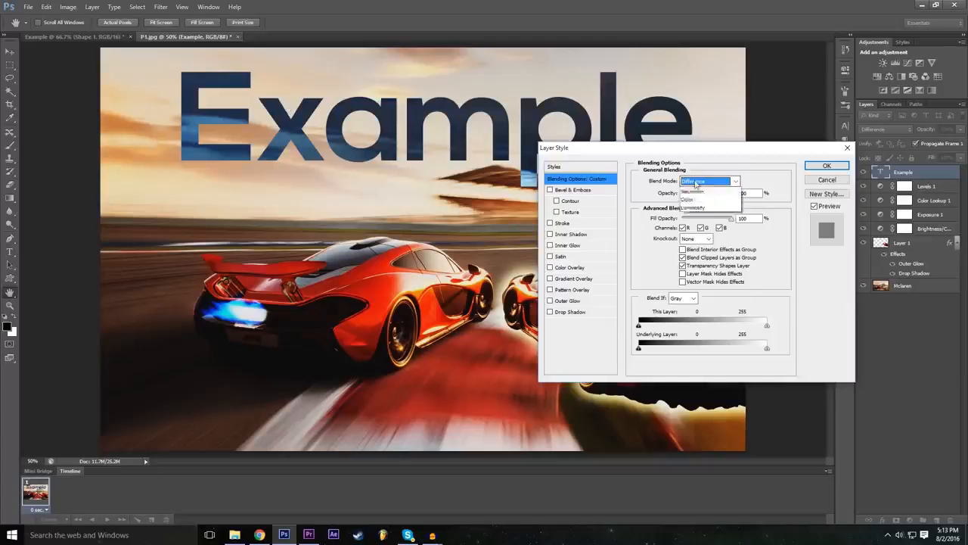
left_click(708, 388)
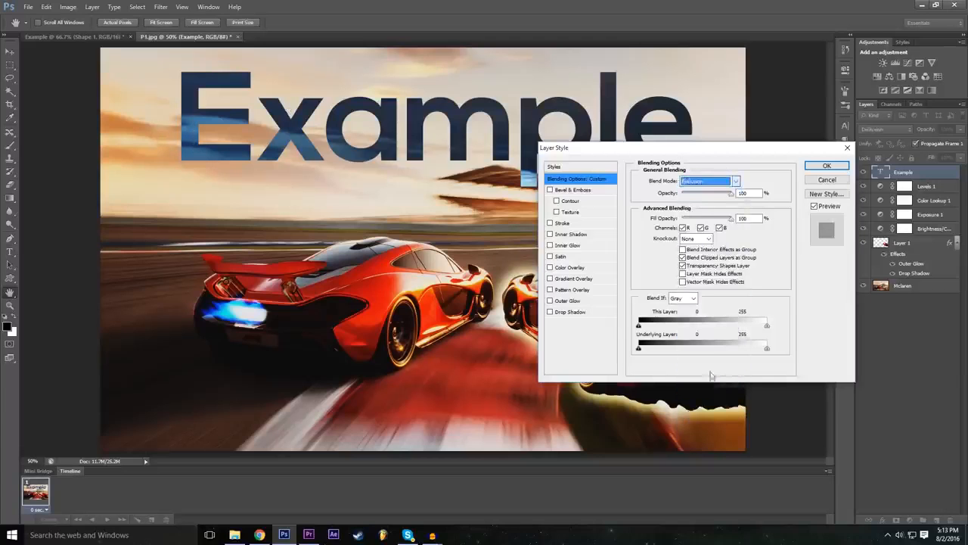
Step: Try the Darken, Color Burn, Overlay and Vivid Light blend modes on the Example text layer
left_click(709, 183)
left_click(710, 216)
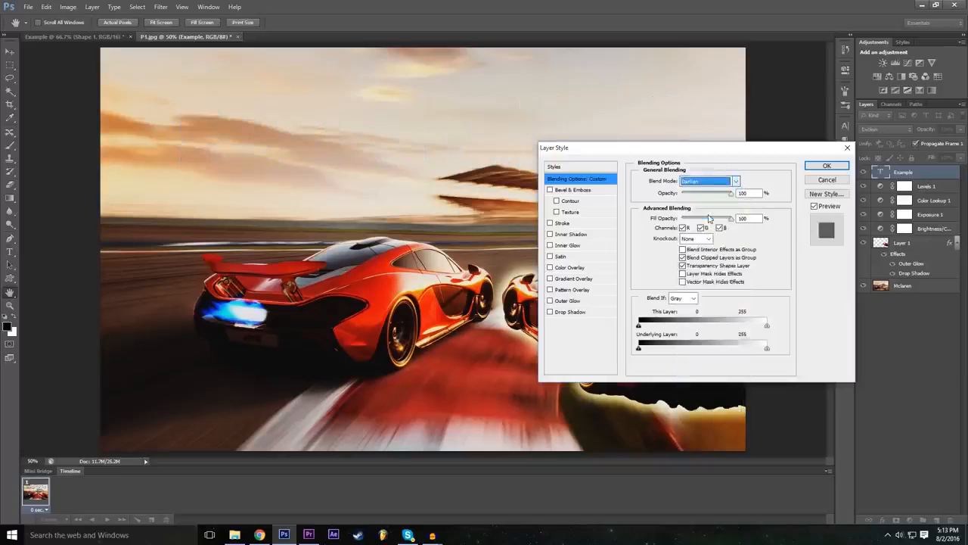
left_click(707, 182)
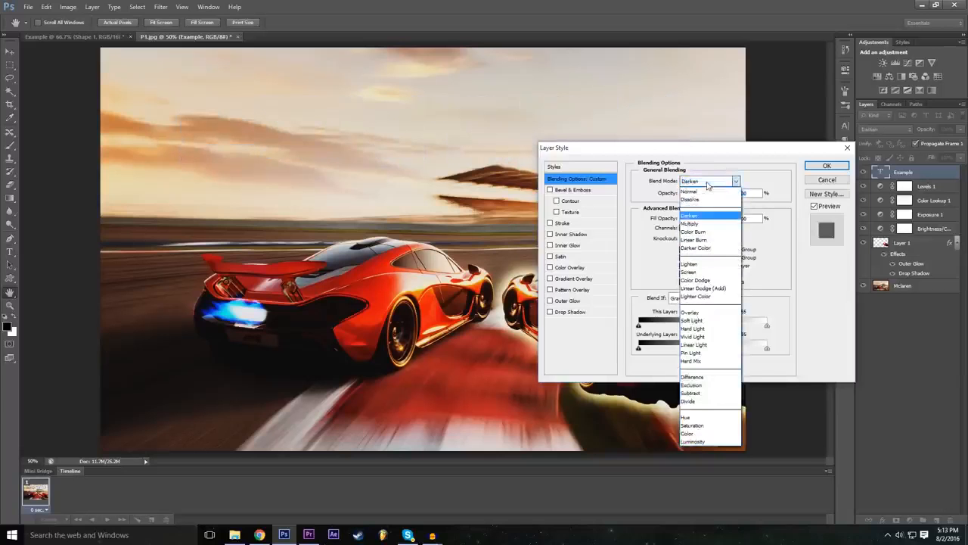
left_click(707, 232)
left_click(711, 182)
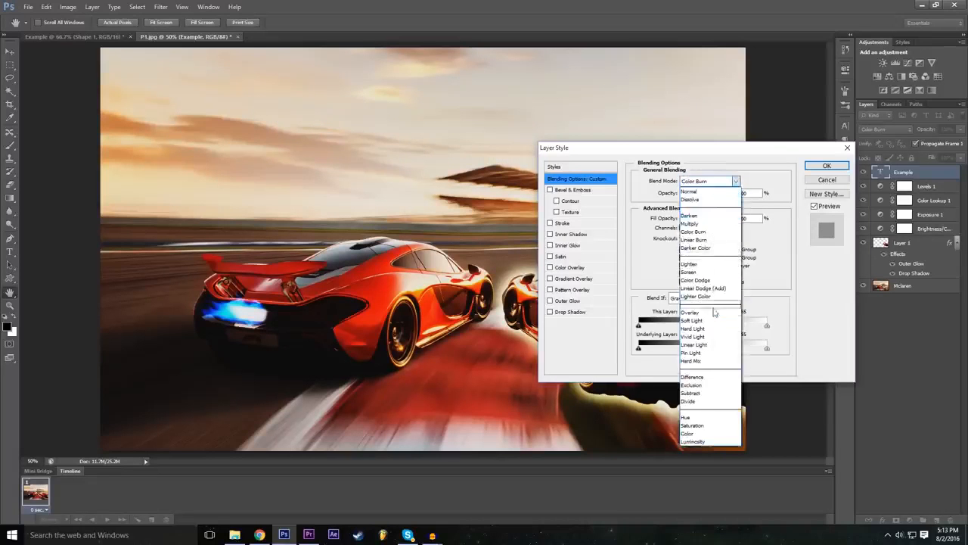
left_click(715, 311)
left_click(705, 185)
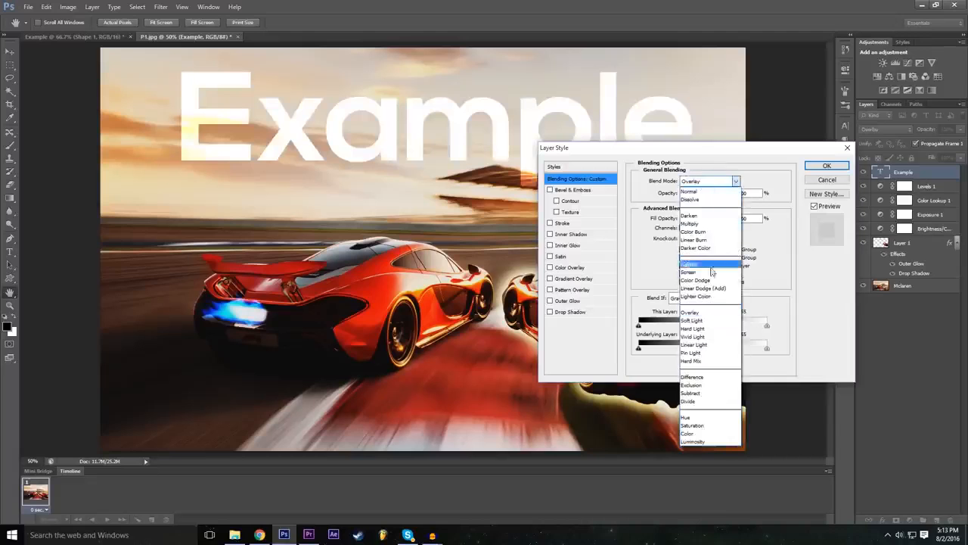
left_click(712, 341)
Step: Set the Example text layer's blend mode to Difference and apply the layer style
left_click(709, 182)
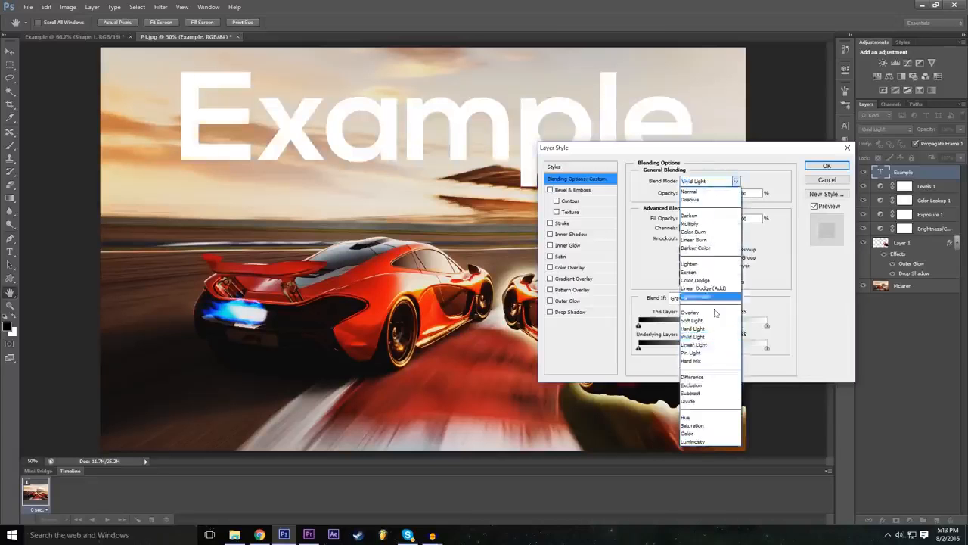
left_click(715, 378)
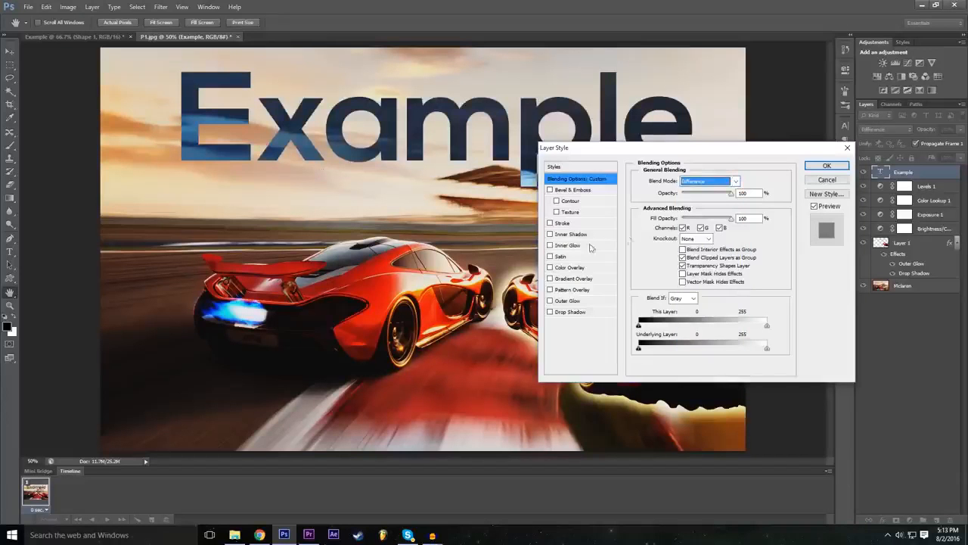
left_click(827, 166)
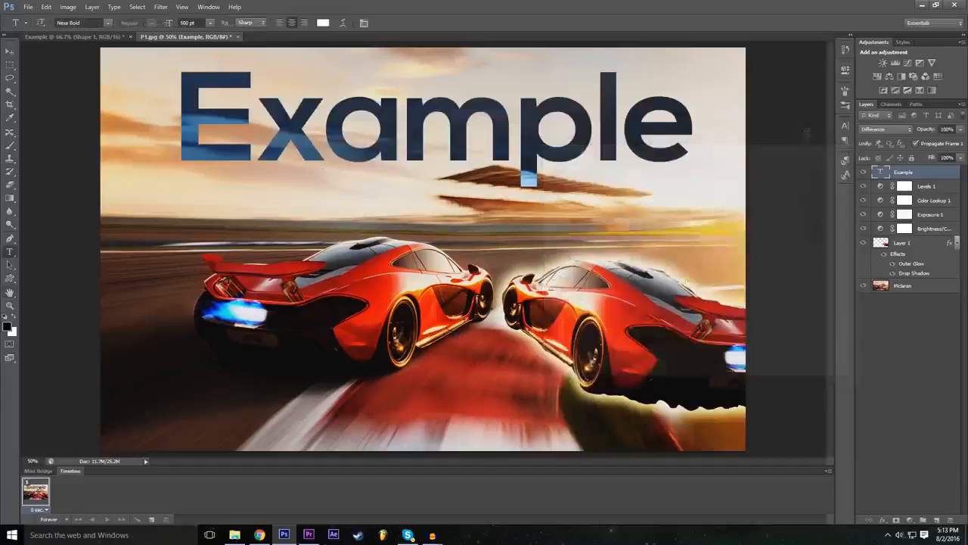
Step: Move the Example text toward the image's upper-left corner, leaving its layer selected
left_click(10, 51)
left_click_drag(347, 110, 280, 130)
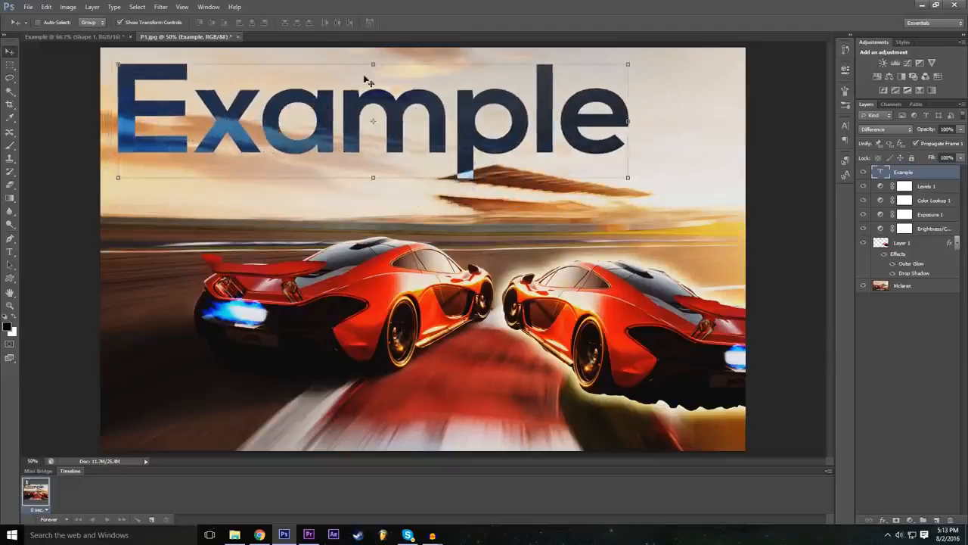
left_click(945, 352)
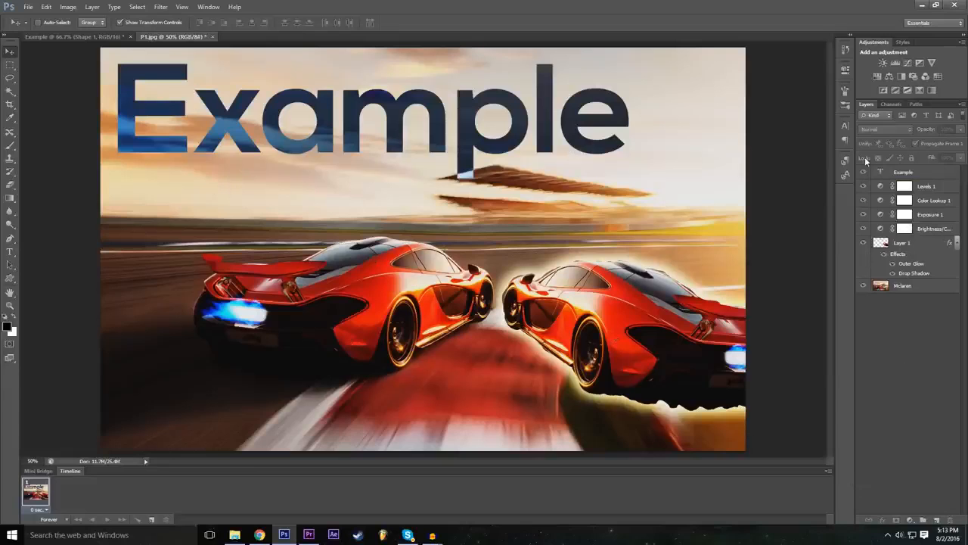
left_click(899, 176)
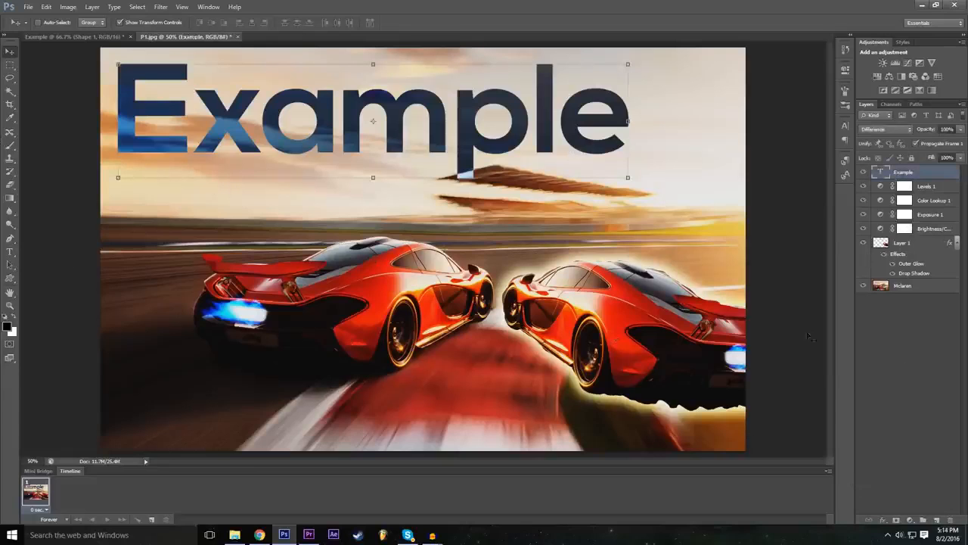
left_click(883, 521)
left_click(883, 523)
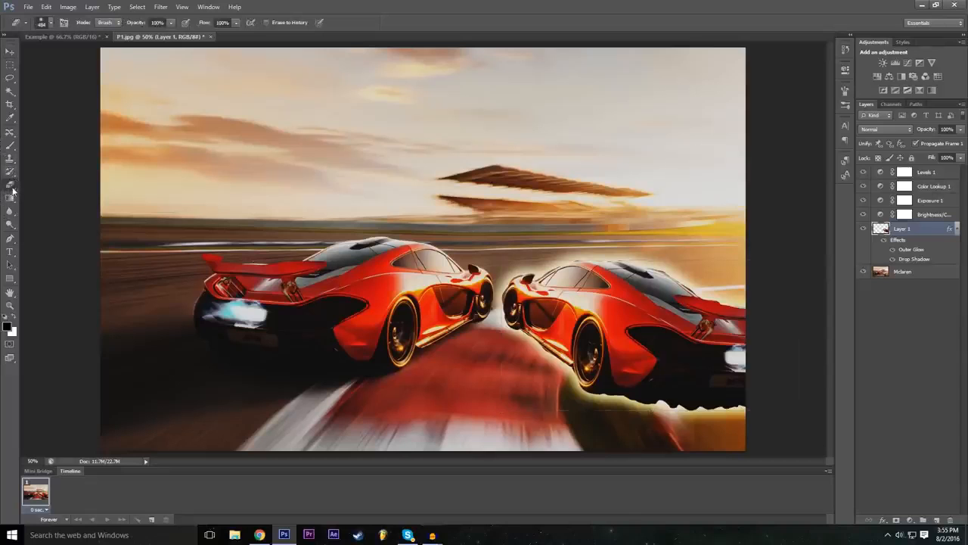
Step: Try erasing most of the car copy on Layer 1 with a soft 100 px eraser, and undo the erasing
left_click(11, 186)
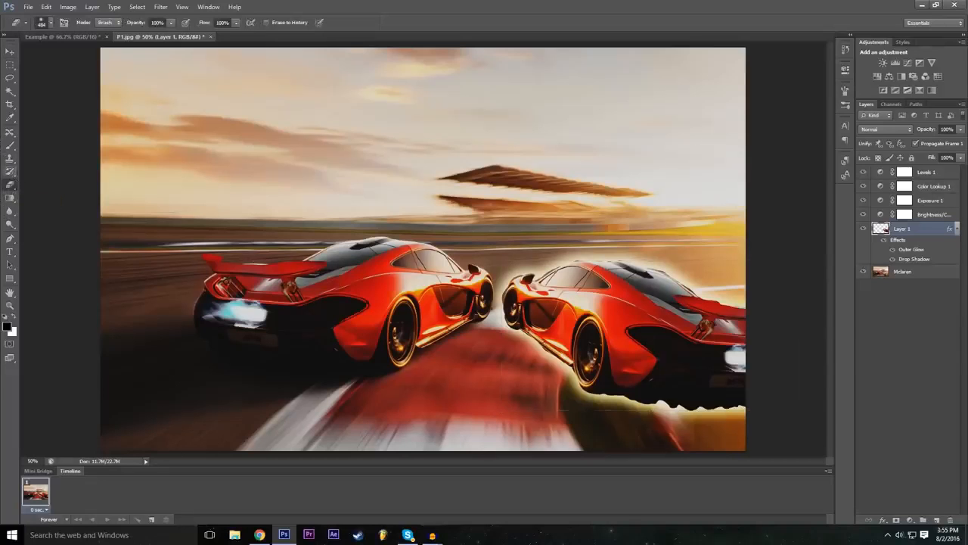
left_click(51, 24)
left_click_drag(26, 75, 12, 82)
left_click_drag(69, 56, 62, 53)
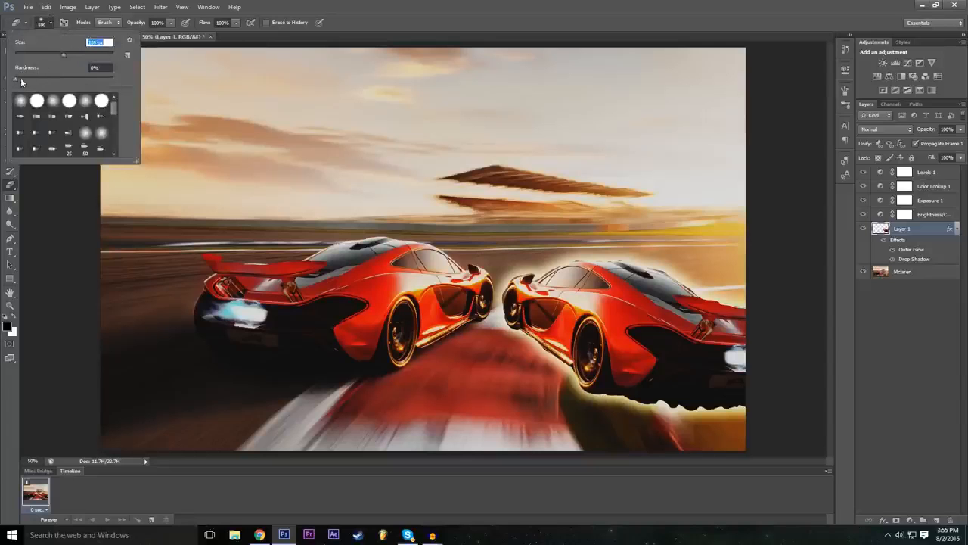
left_click_drag(21, 82, 64, 74)
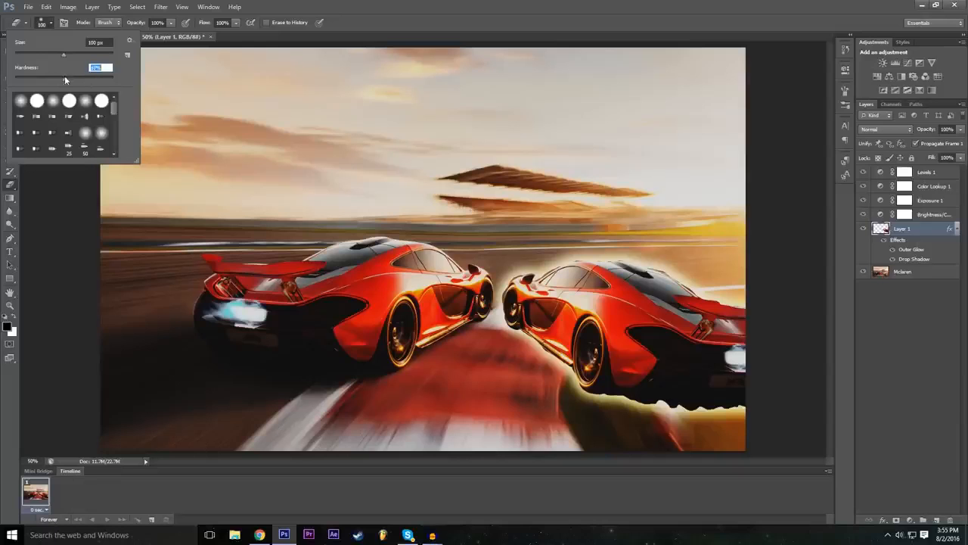
left_click_drag(33, 84, 24, 84)
left_click(424, 3)
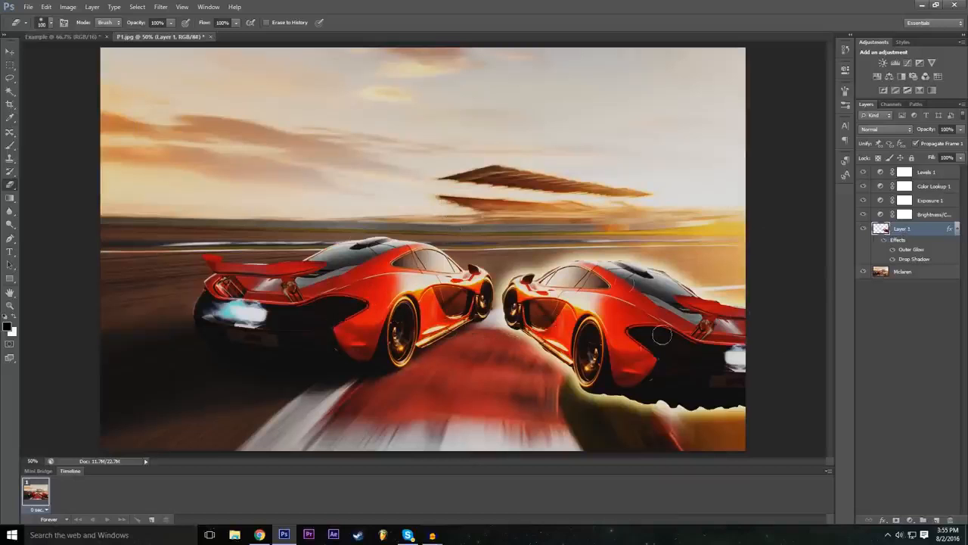
mouse_move(521, 365)
left_mouse_down()
mouse_move(657, 224)
mouse_move(490, 381)
mouse_move(627, 249)
mouse_move(520, 268)
mouse_move(717, 357)
mouse_move(745, 350)
mouse_move(747, 303)
mouse_move(701, 326)
mouse_move(729, 332)
mouse_move(714, 343)
mouse_move(754, 360)
left_mouse_up()
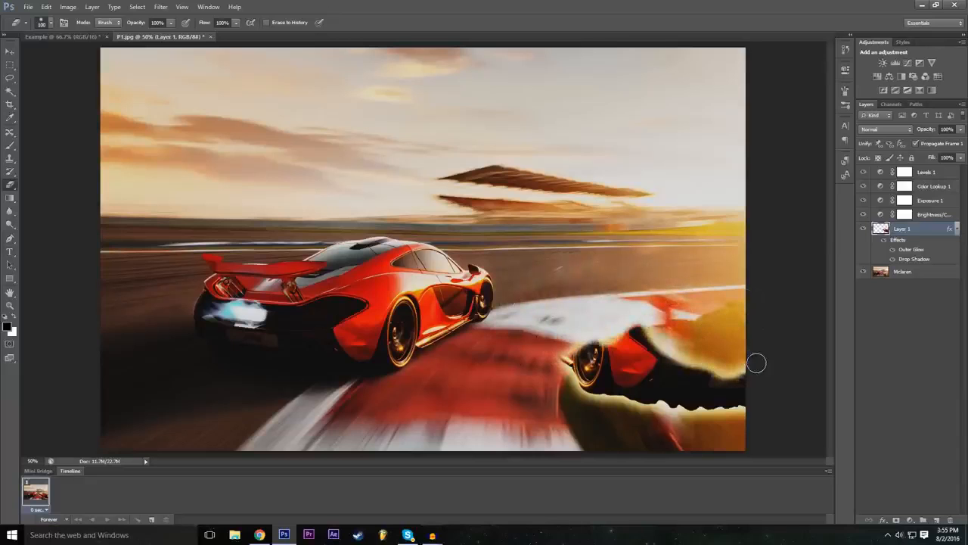
left_click(46, 7)
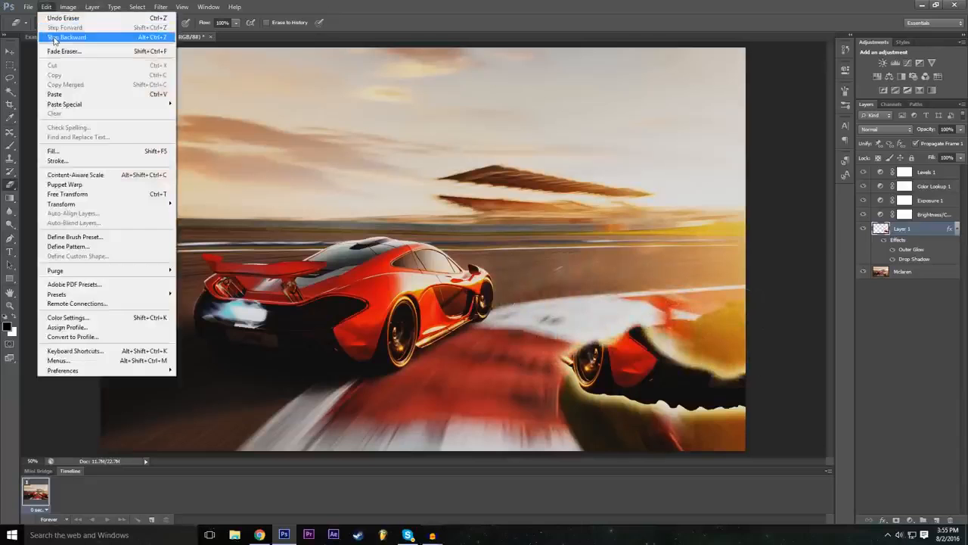
left_click(54, 38)
Step: Set the eraser's hardness to 100% and erase the front part of the car copy on Layer 1
left_click(50, 23)
left_click(28, 77)
left_click_drag(89, 80, 144, 75)
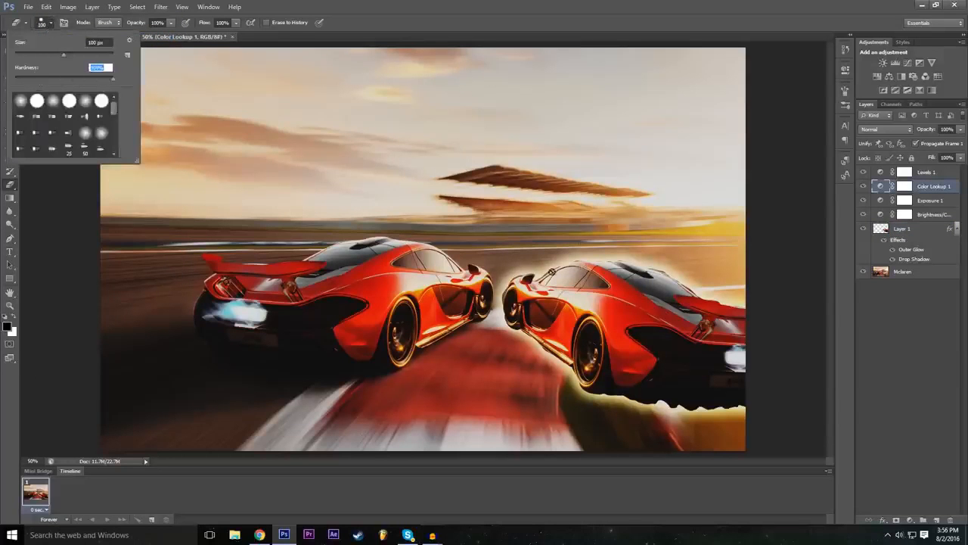
left_click(549, 7)
left_click(891, 229)
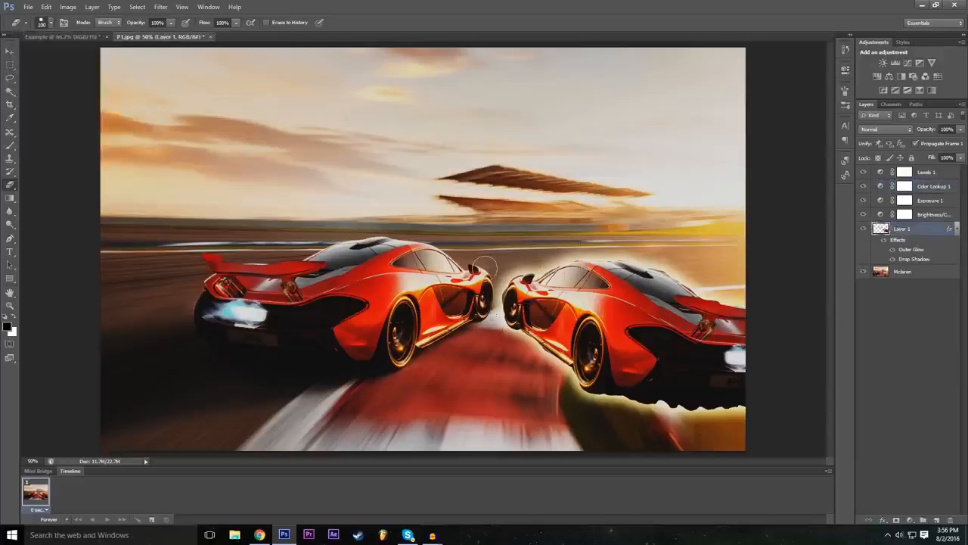
mouse_move(502, 343)
left_mouse_down()
mouse_move(548, 259)
mouse_move(510, 285)
mouse_move(486, 323)
mouse_move(597, 230)
mouse_move(516, 336)
mouse_move(497, 373)
left_mouse_up()
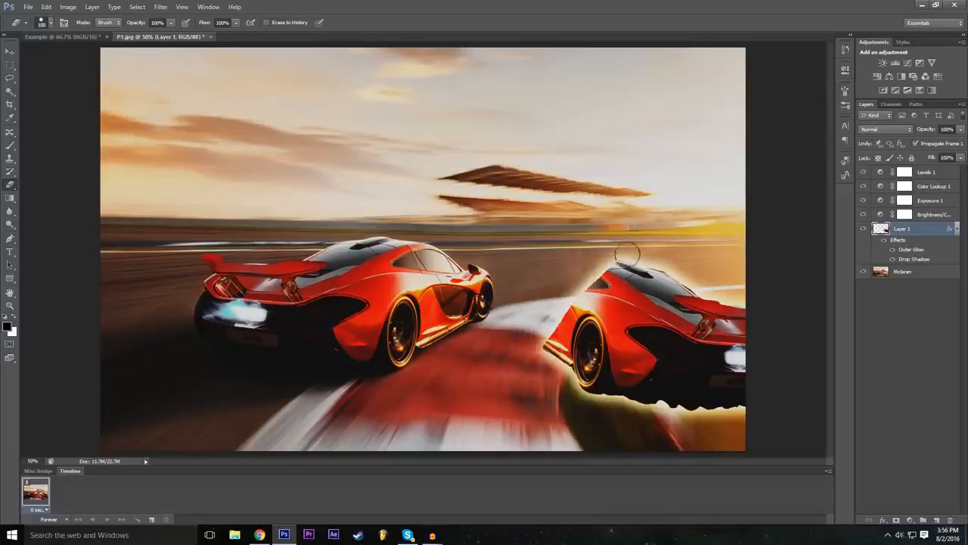
Step: Lower the eraser's hardness to 0% and erase a soft swath across the rear of the car copy
left_click(53, 22)
left_click_drag(63, 82, 58, 77)
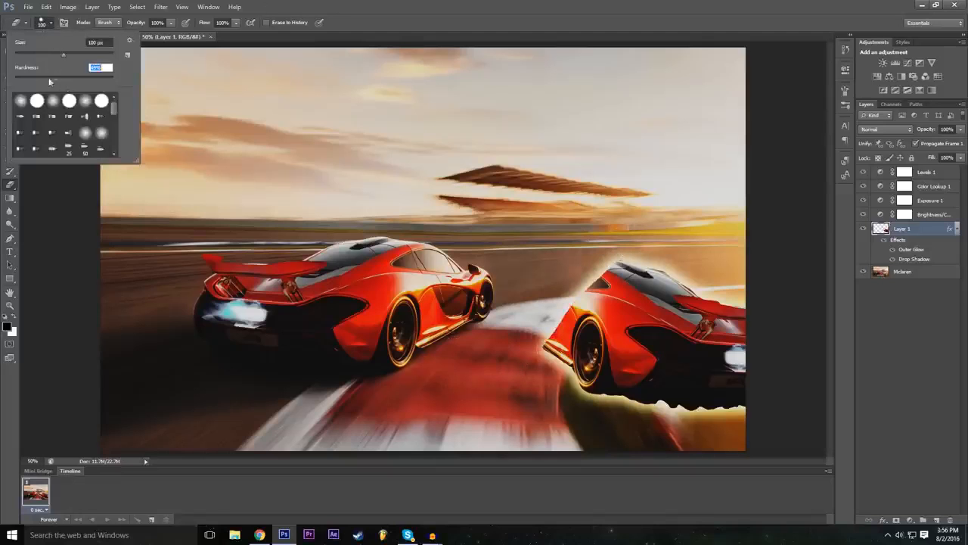
key("Return")
mouse_move(724, 283)
left_mouse_down()
mouse_move(637, 373)
mouse_move(593, 398)
mouse_move(721, 285)
mouse_move(605, 389)
mouse_move(696, 310)
mouse_move(639, 374)
mouse_move(654, 348)
mouse_move(637, 339)
mouse_move(653, 336)
left_mouse_up()
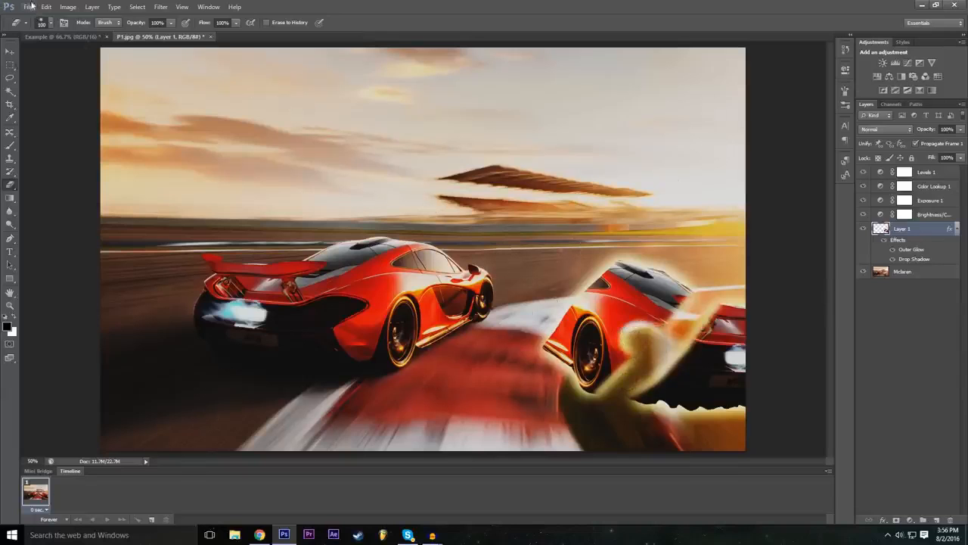
Step: Pick the 59 px textured brush tip for the eraser and erase most of the remaining car copy
left_click(46, 22)
scroll(70, 117, "down", 5)
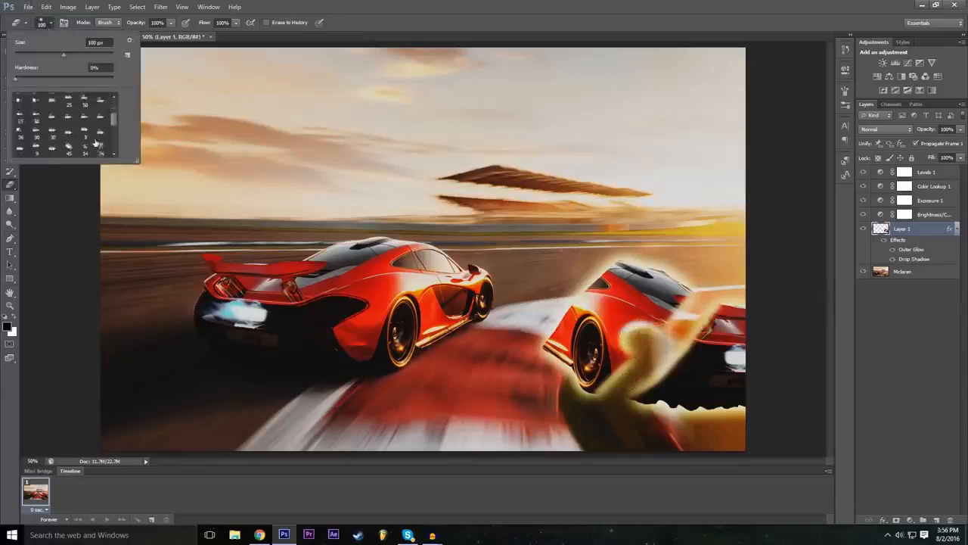
left_click(102, 113)
left_click(71, 122)
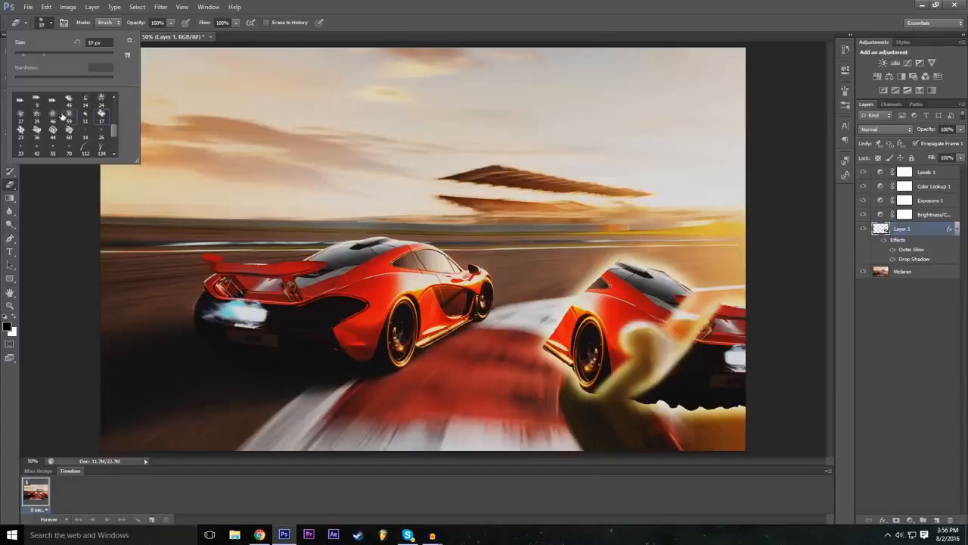
mouse_move(613, 313)
left_mouse_down()
mouse_move(637, 317)
mouse_move(604, 340)
mouse_move(598, 306)
mouse_move(650, 281)
mouse_move(634, 275)
mouse_move(694, 350)
mouse_move(722, 333)
mouse_move(723, 375)
mouse_move(634, 394)
left_mouse_up()
mouse_move(685, 407)
left_mouse_down()
mouse_move(583, 382)
mouse_move(545, 341)
mouse_move(569, 313)
mouse_move(575, 328)
mouse_move(594, 331)
mouse_move(609, 277)
mouse_move(590, 286)
mouse_move(624, 261)
mouse_move(602, 284)
mouse_move(662, 303)
mouse_move(723, 363)
mouse_move(704, 418)
left_mouse_up()
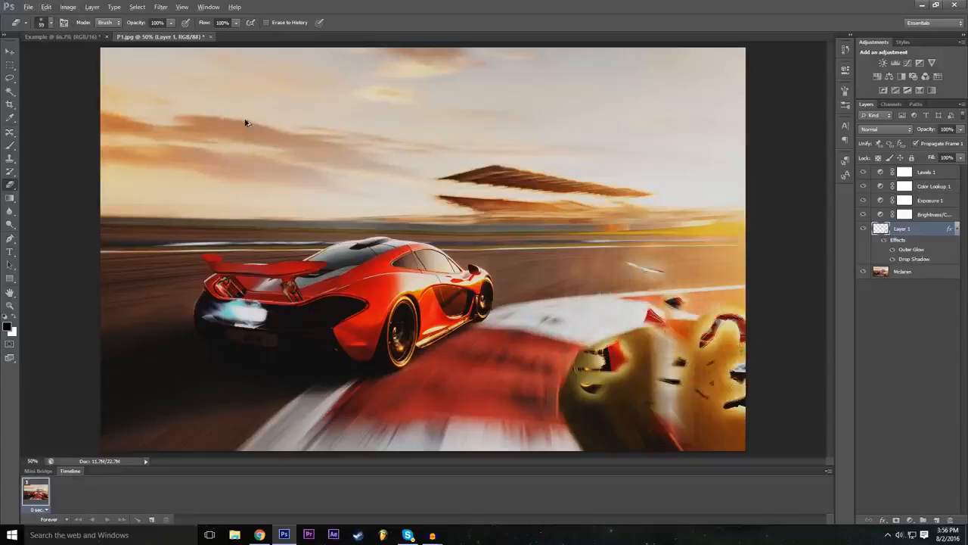
Step: Undo all the eraser strokes made on the car copy
key("ctrl+alt+z")
key("ctrl+alt+z")
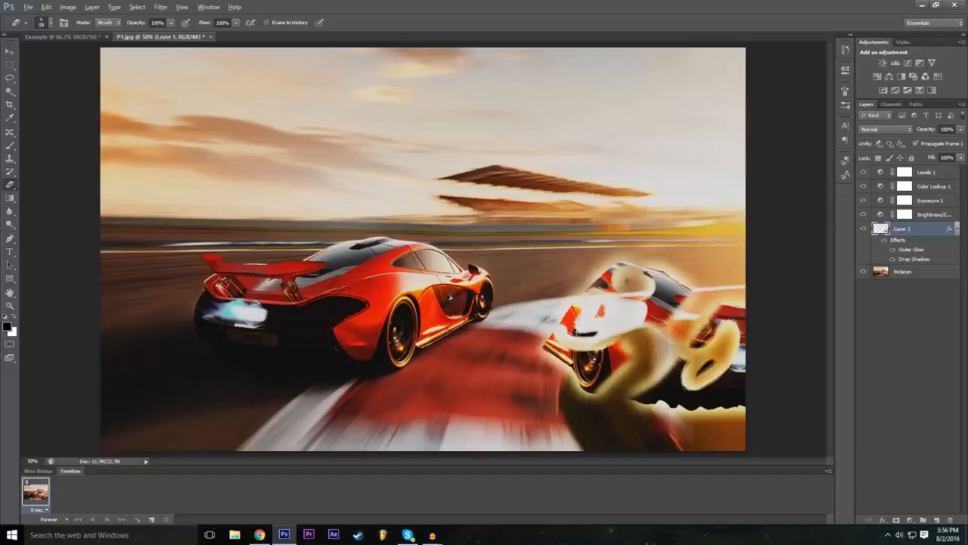
key("ctrl+alt+z")
key("ctrl+alt+z")
key("ctrl+alt+z")
key("ctrl+alt+z")
key("ctrl+alt+z")
key("ctrl+alt+z")
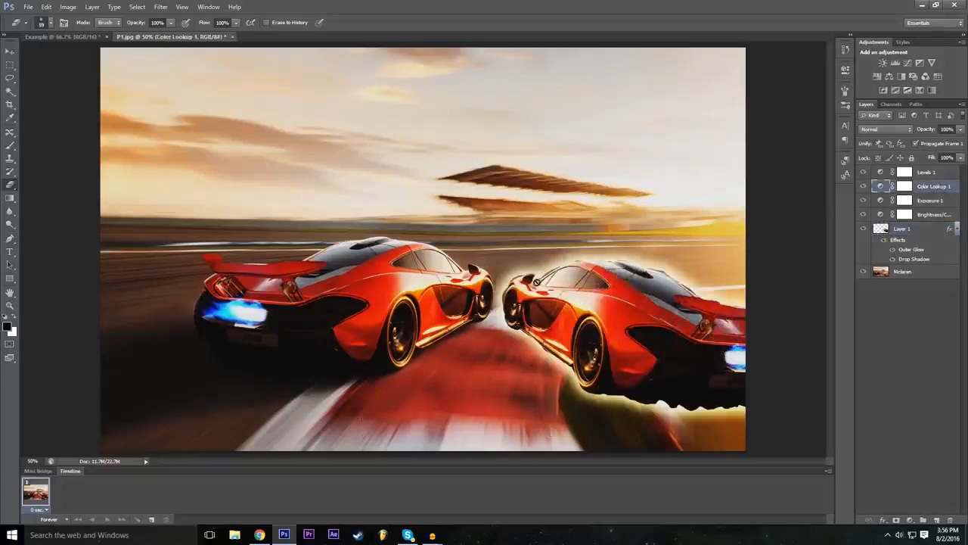
Step: Activate the Pen tool in Path mode
left_click(10, 239)
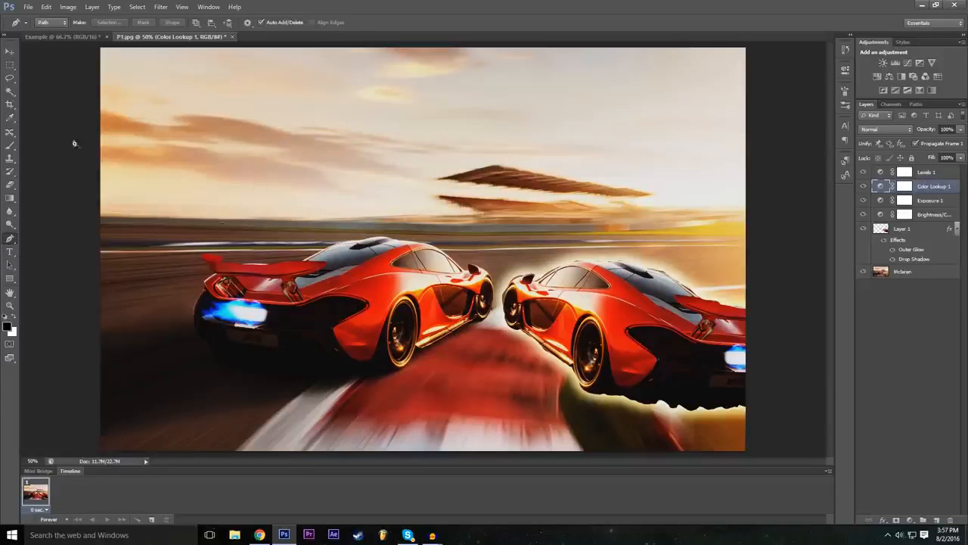
left_click(93, 37)
left_click(166, 36)
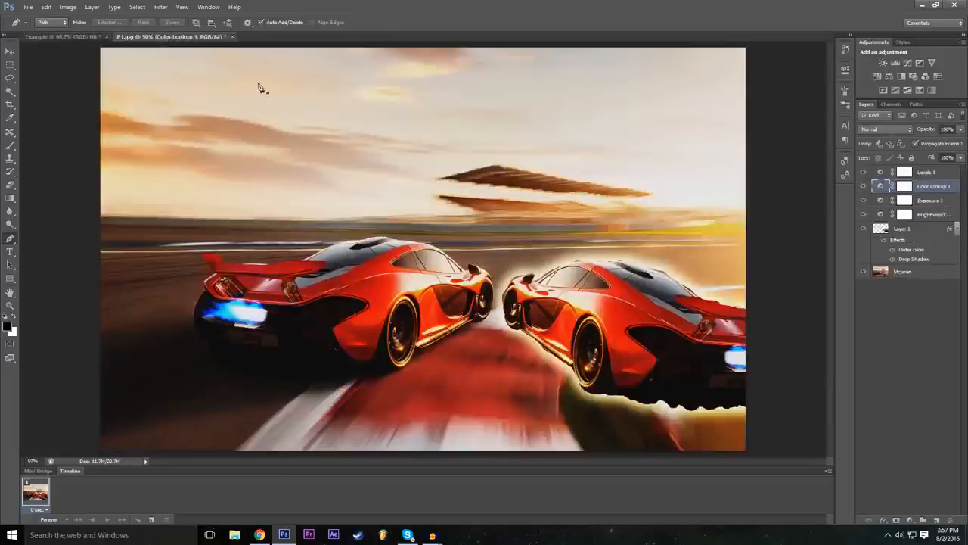
left_click(27, 7)
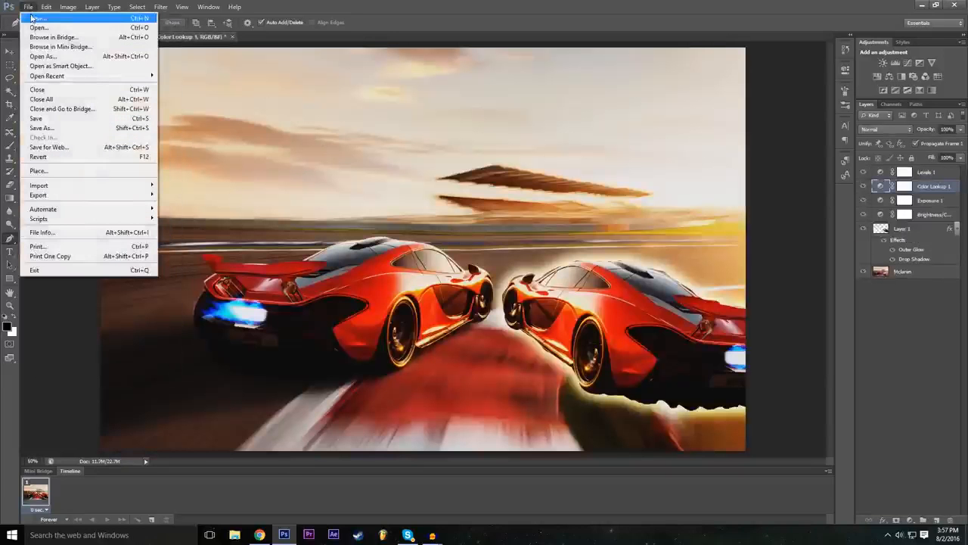
left_click(30, 20)
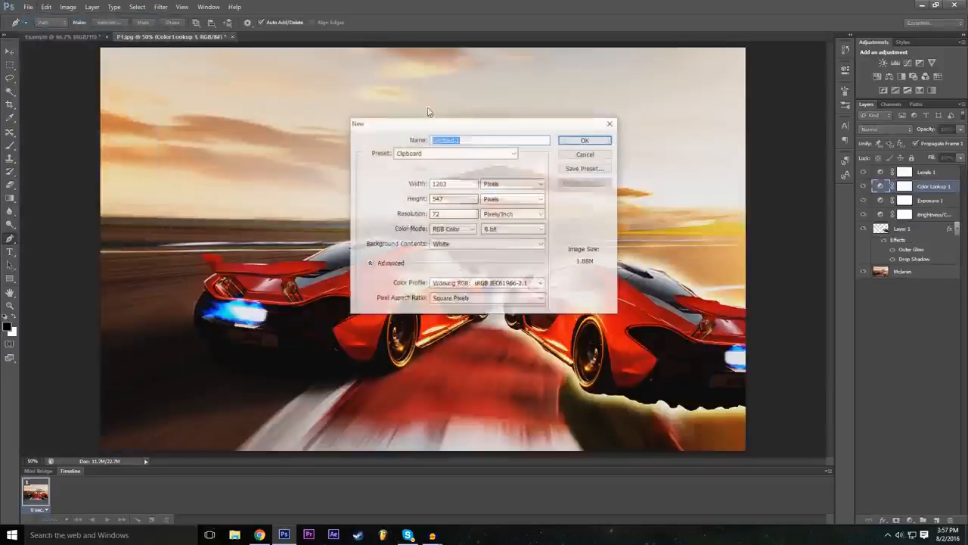
double_click(467, 185)
type("1920")
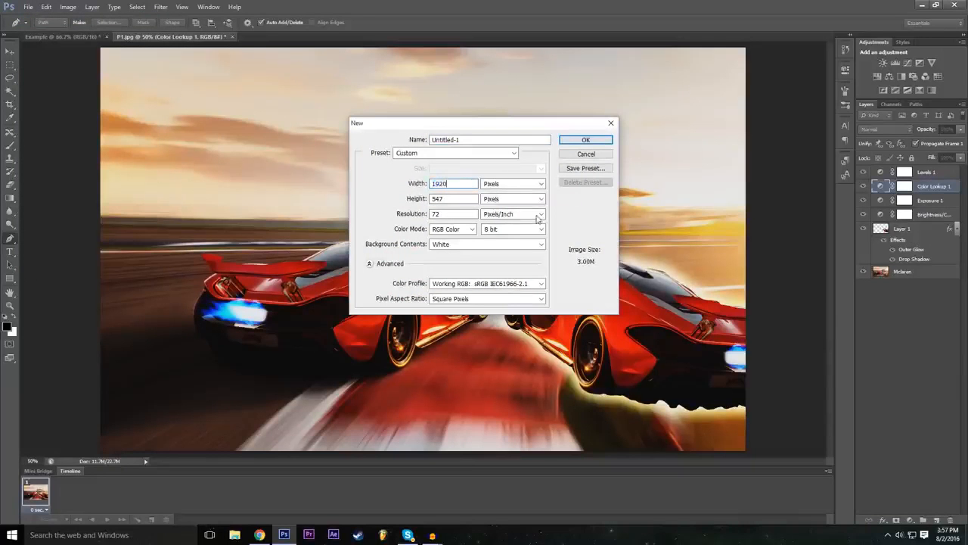
double_click(441, 200)
left_click(441, 199)
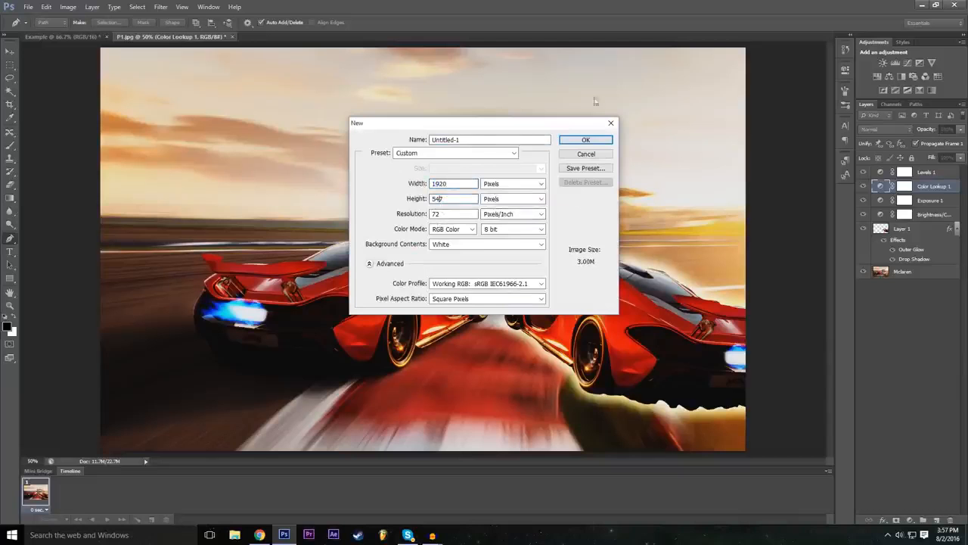
left_click(588, 154)
Step: Hide the Rectangle 1 layer in the Example document and select its Background layer
left_click(63, 36)
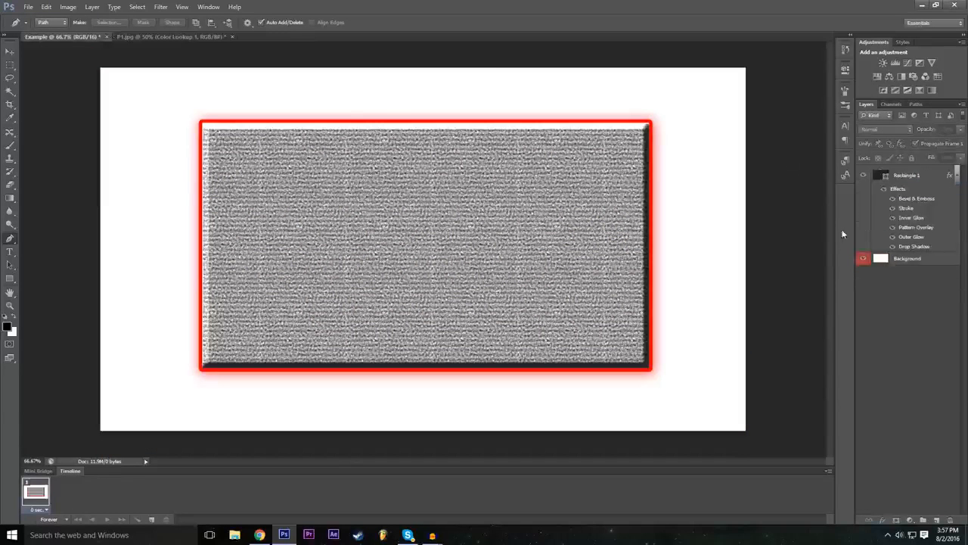
left_click(864, 175)
left_click(906, 259)
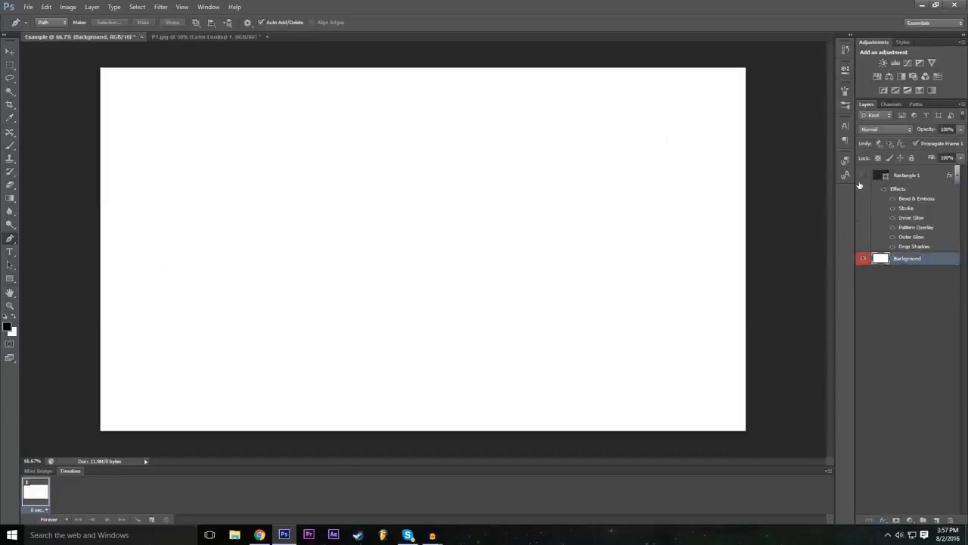
left_click(863, 176)
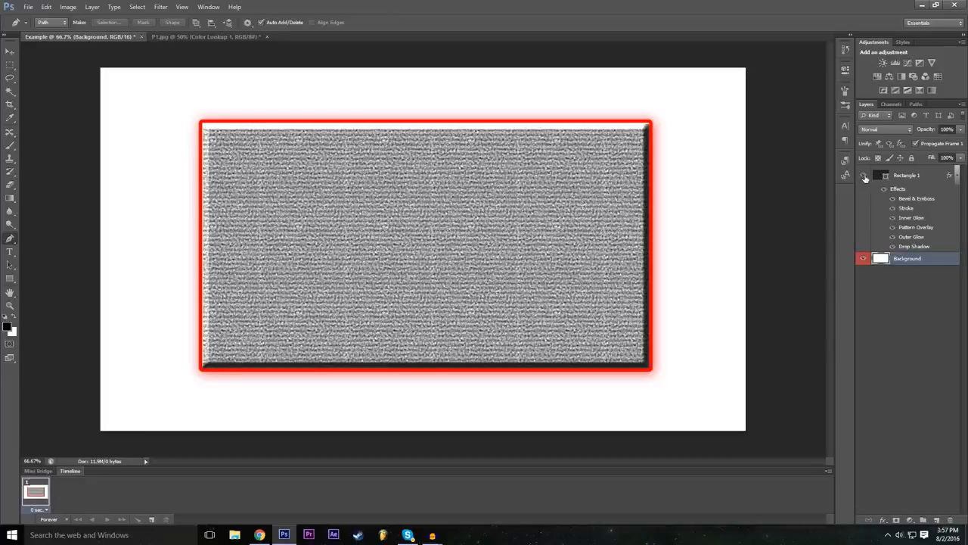
left_click(864, 175)
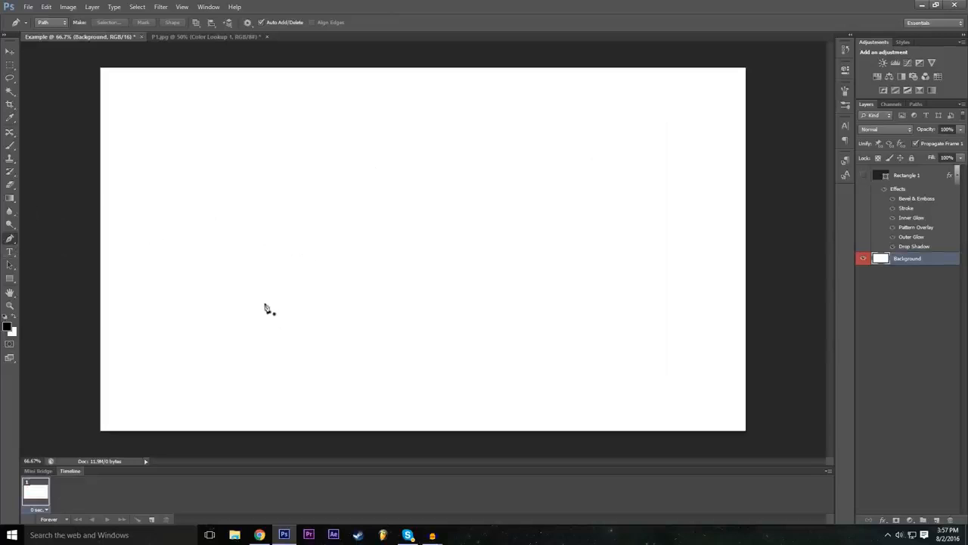
Step: Sketch a rough four-point zigzag Z path with the Pen tool, and undo back to its first anchor point
left_click(268, 147)
left_click(429, 143)
left_click(267, 255)
left_click(447, 255)
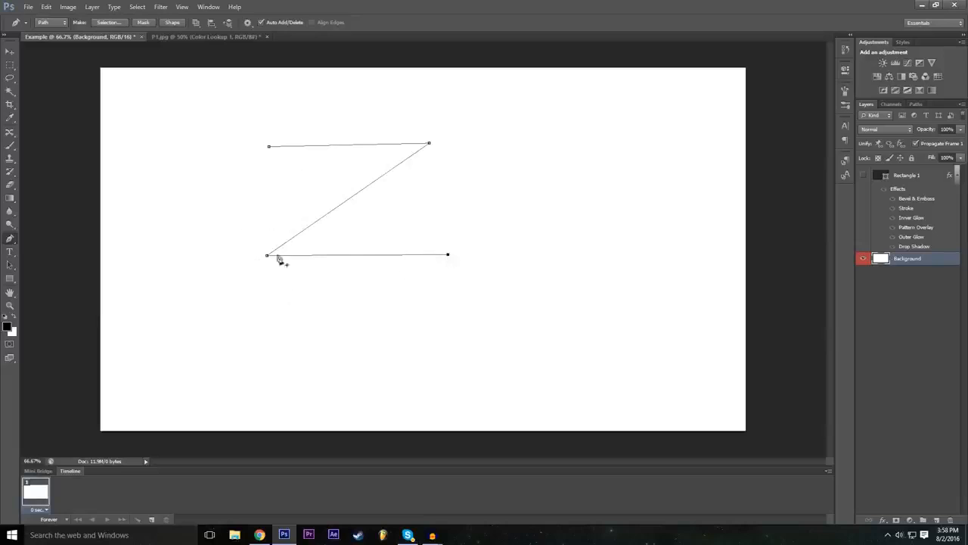
key("ctrl+z")
key("ctrl+alt+z")
key("ctrl+alt+z")
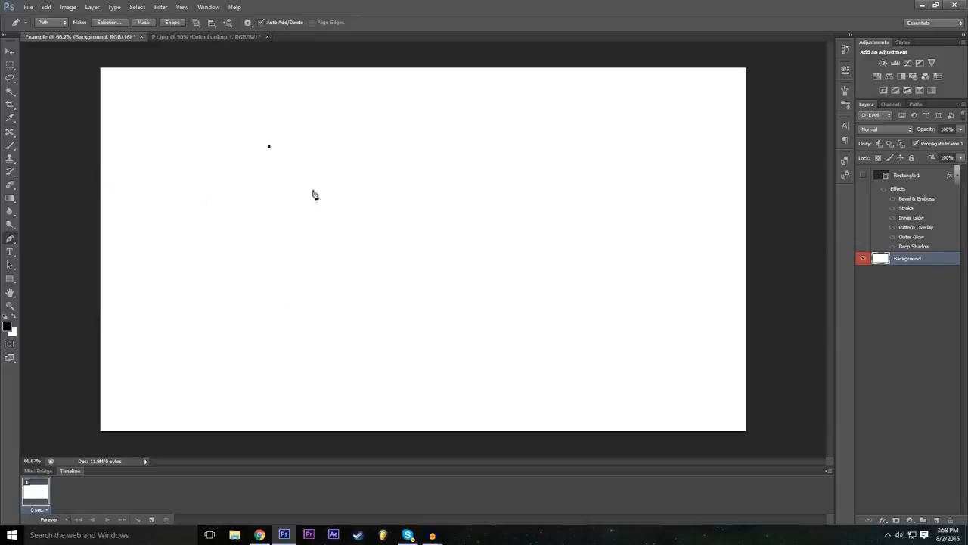
Step: Add a second anchor point level with the first to form a straight horizontal upper edge for the Z
left_click(431, 147)
left_click(45, 6)
left_click(68, 13)
left_click(430, 148)
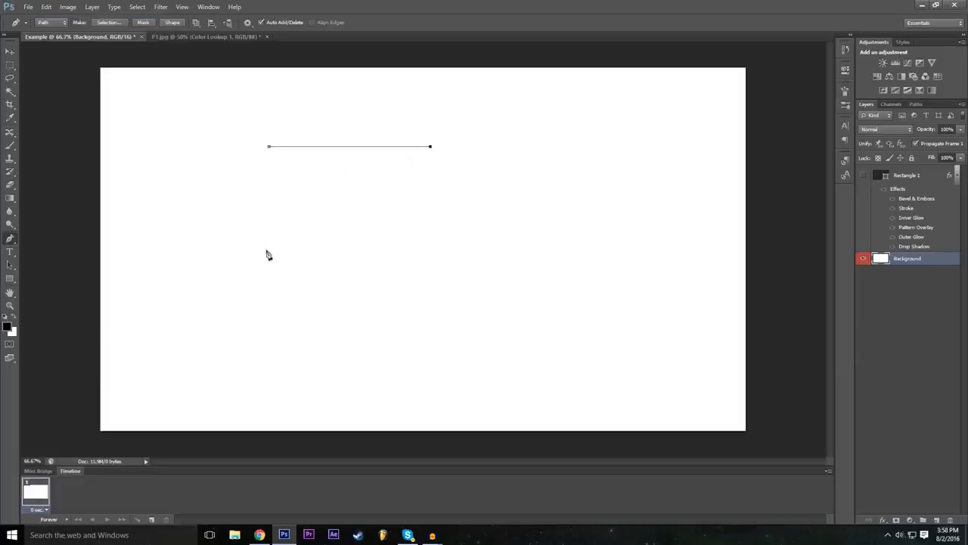
Step: Extend the path diagonally down to the Z's lower-left corner and straight across to form its horizontal base
left_click(319, 258)
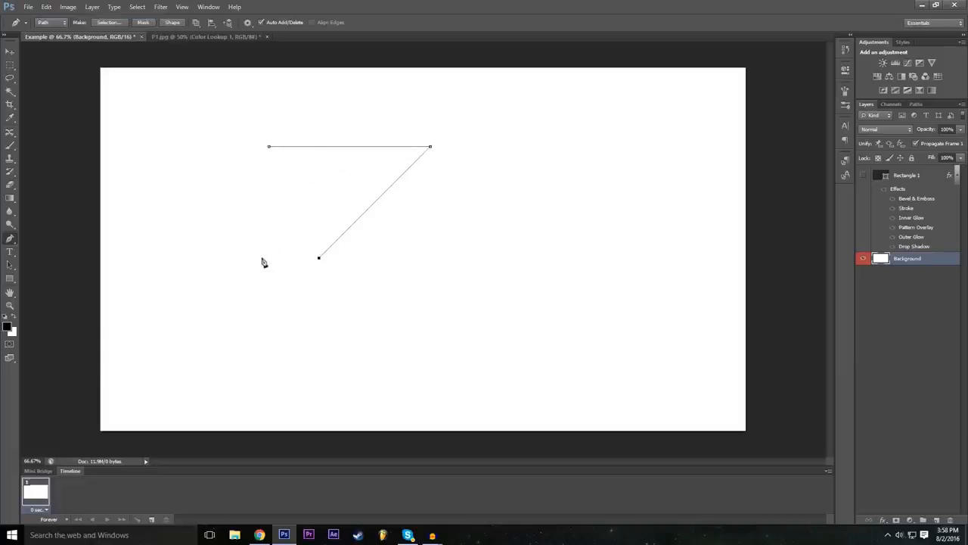
left_click(319, 259)
left_click_drag(319, 258, 266, 292)
key("shift")
mouse_move(265, 291)
left_mouse_down()
mouse_move(265, 310)
mouse_move(269, 302)
left_mouse_up()
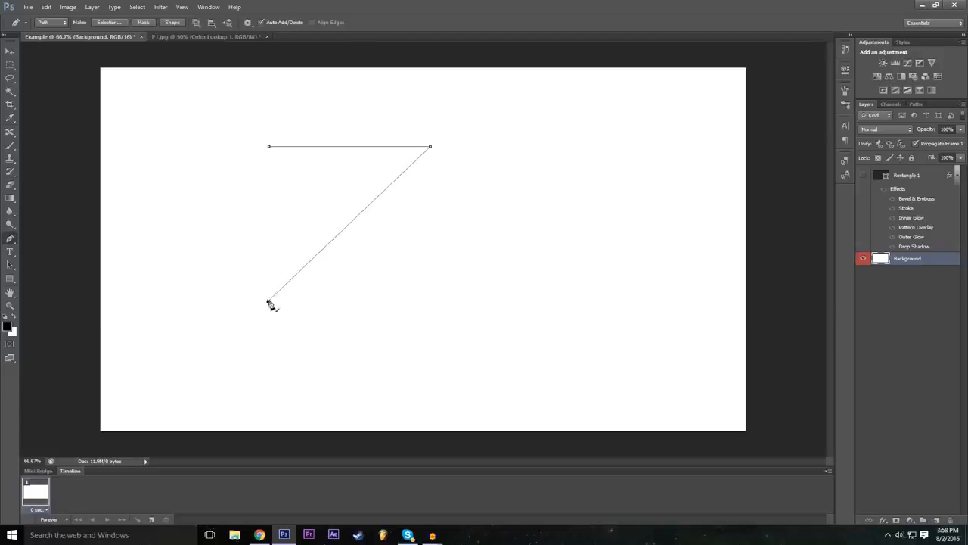
left_click(444, 301)
Step: Trace the opposite side of the Z back around to its starting anchor point, closing the outline with visible thickness
left_click(443, 270)
left_click(333, 270)
left_click(457, 149)
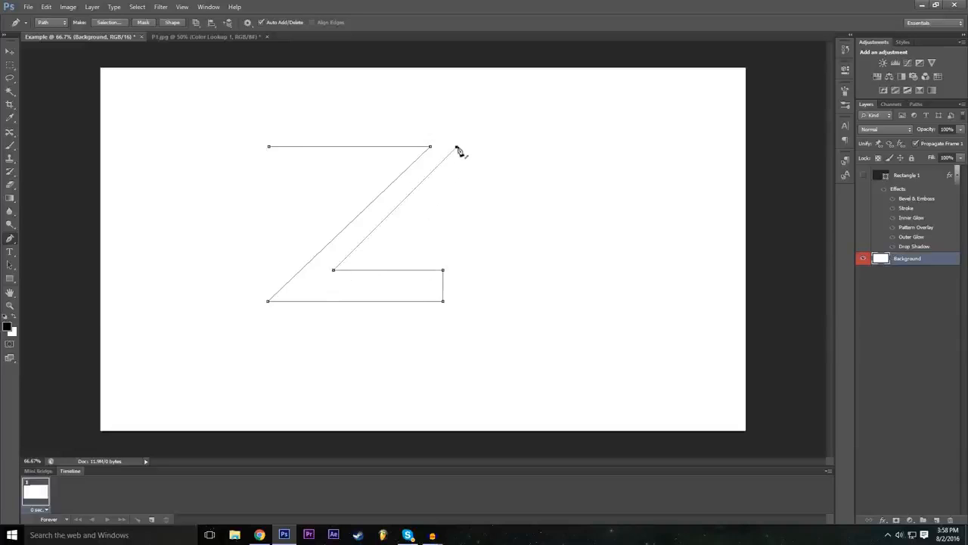
left_click_drag(458, 147, 472, 138)
left_click(270, 133)
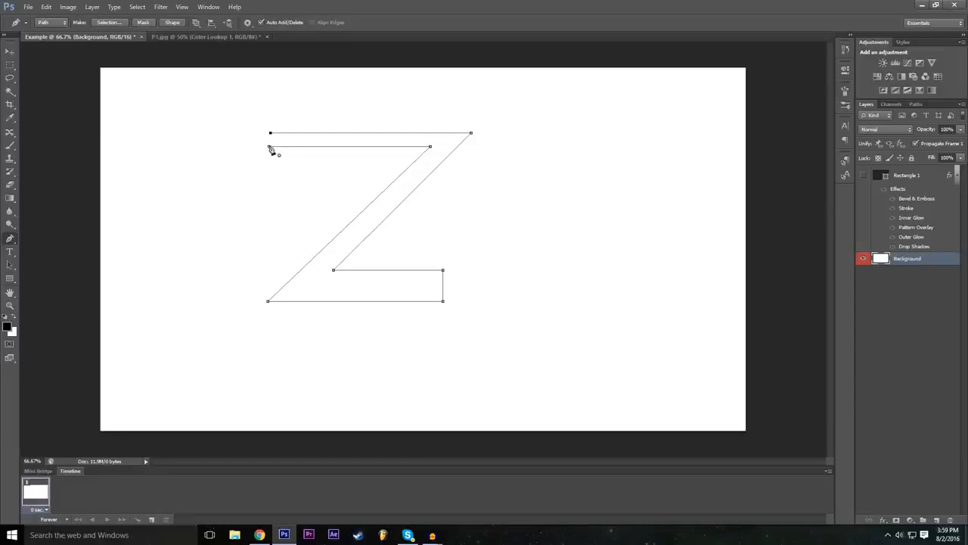
left_click(269, 146)
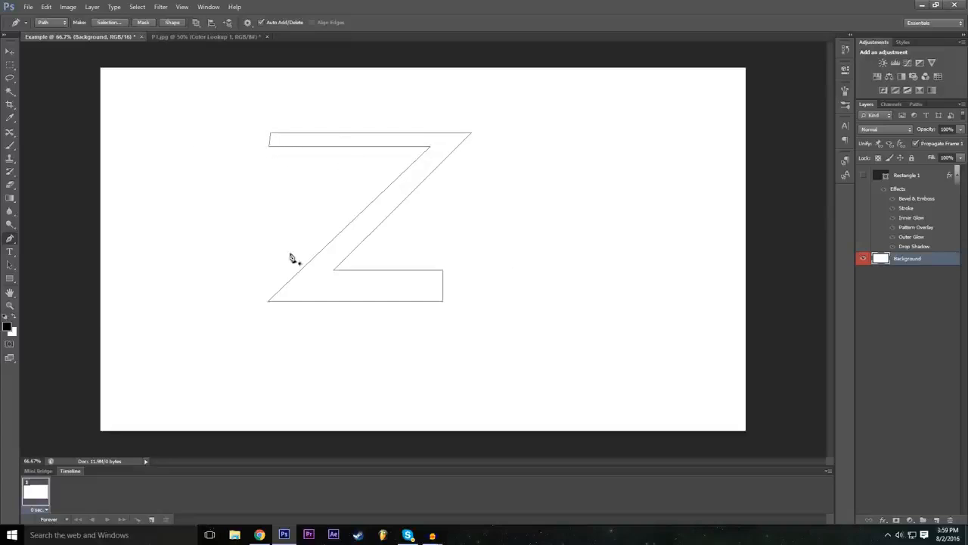
Step: Define the closed Z path as a custom shape named "Z"
right_click(334, 297)
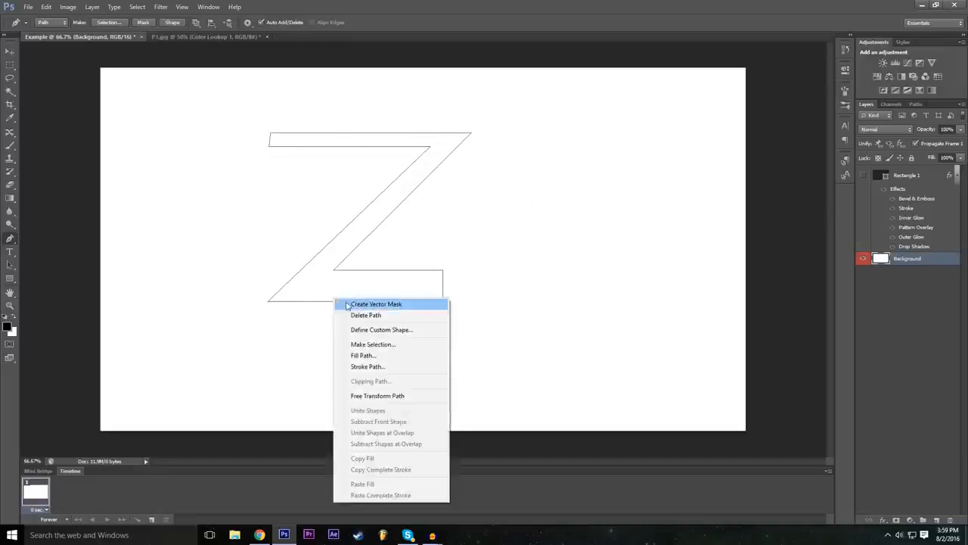
left_click(402, 333)
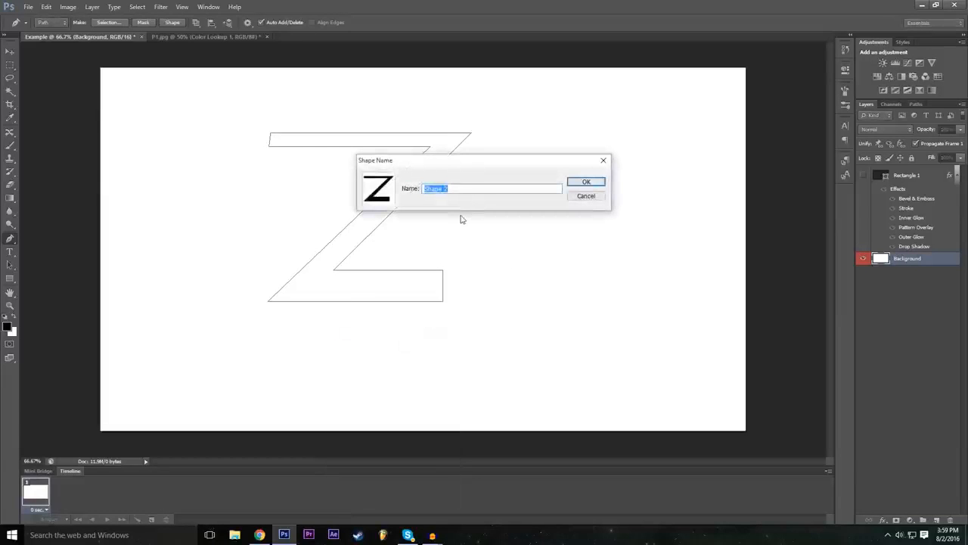
type("Z")
key("Return")
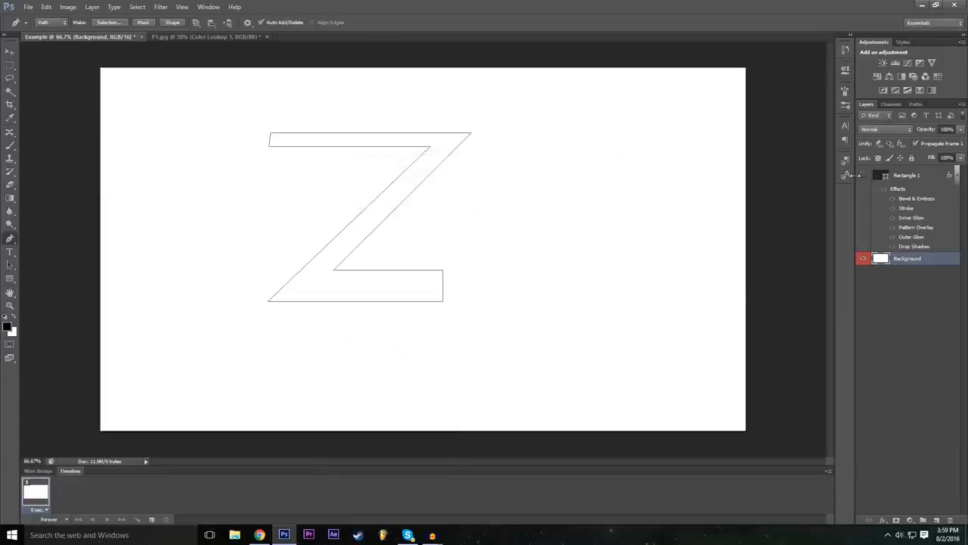
Step: Activate the Custom Shape tool and choose the saved Z as its shape
left_click_drag(10, 278, 28, 328)
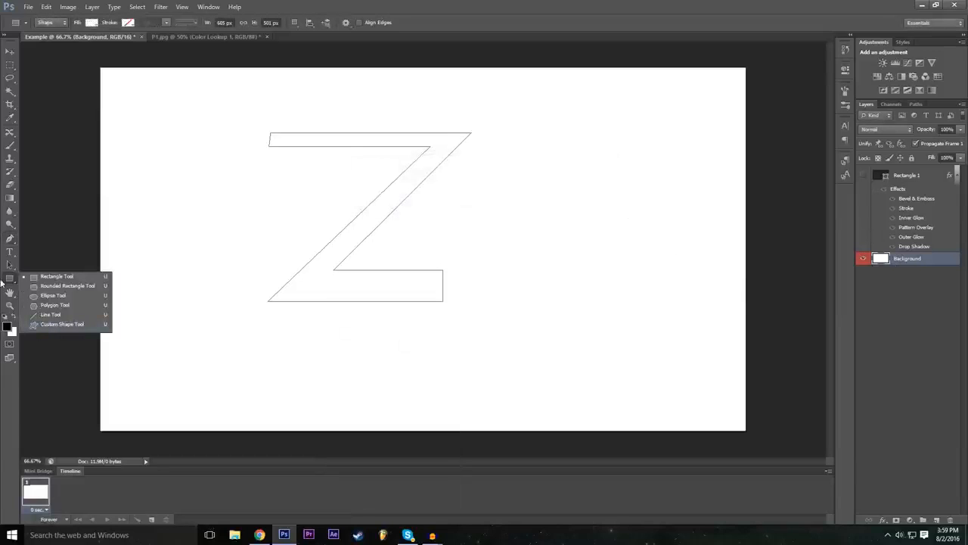
left_click(55, 325)
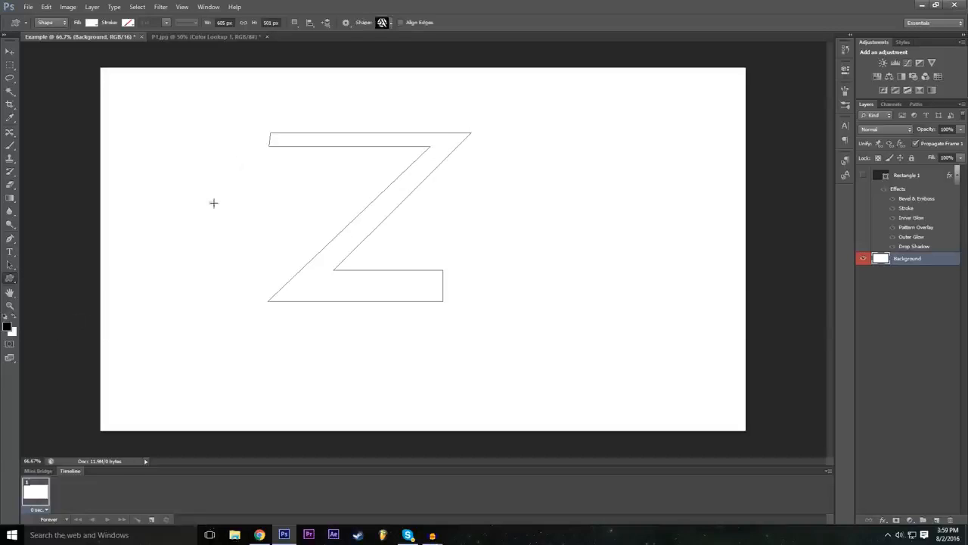
left_click(385, 24)
scroll(391, 81, "up", 2)
scroll(390, 89, "down", 2)
scroll(393, 68, "up", 2)
scroll(390, 83, "down", 2)
left_click(383, 93)
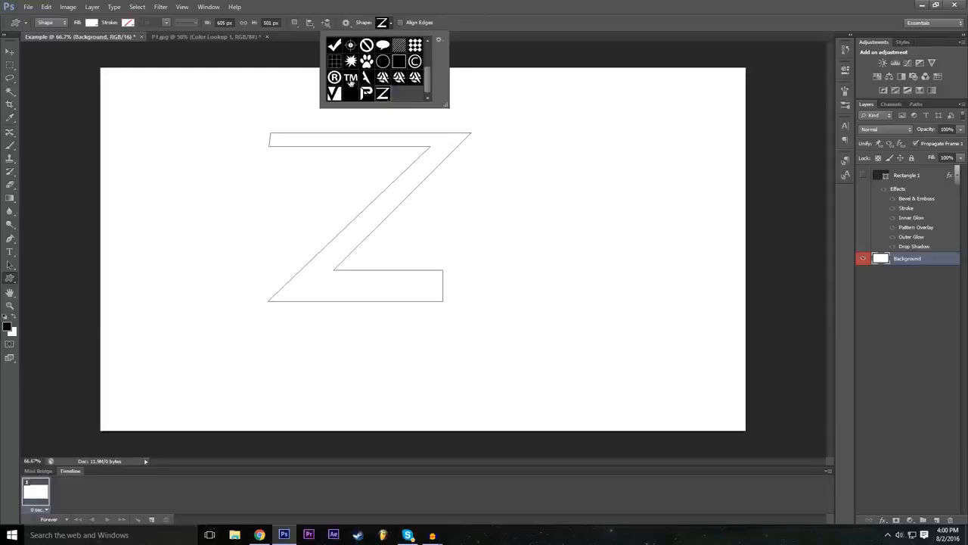
Step: Create the Z shape at 605 × 501 px with preserved proportions and move it near the middle of the canvas
left_click(482, 4)
left_click(410, 254)
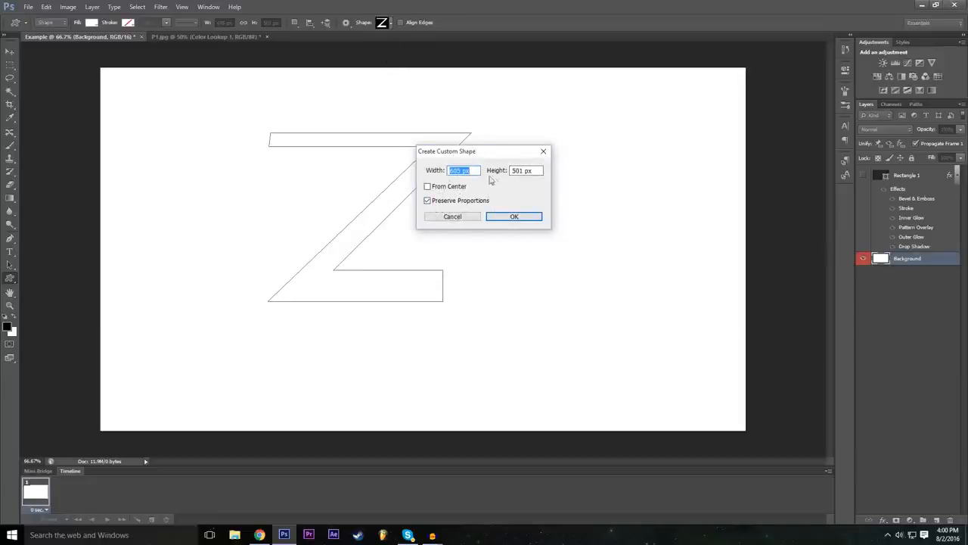
left_click(514, 217)
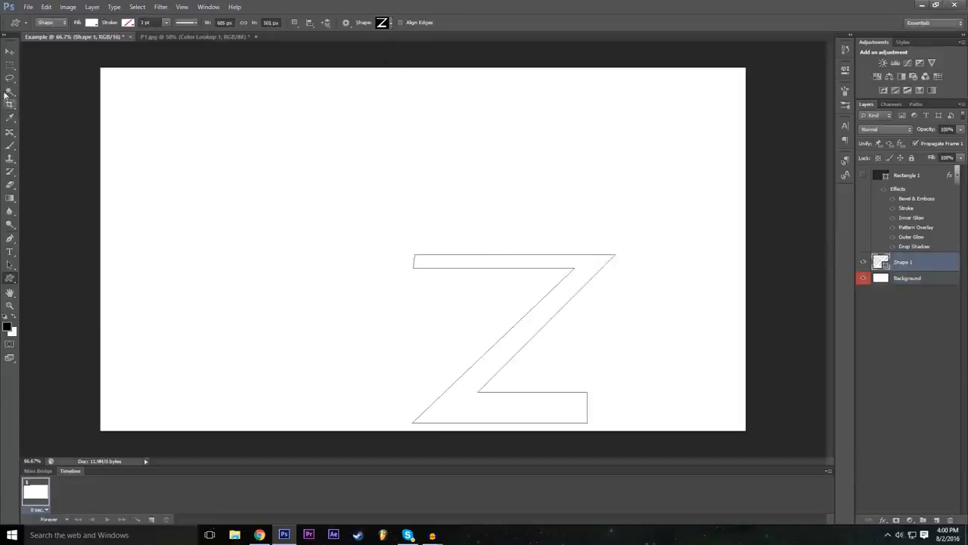
left_click(10, 51)
left_click_drag(529, 329, 426, 279)
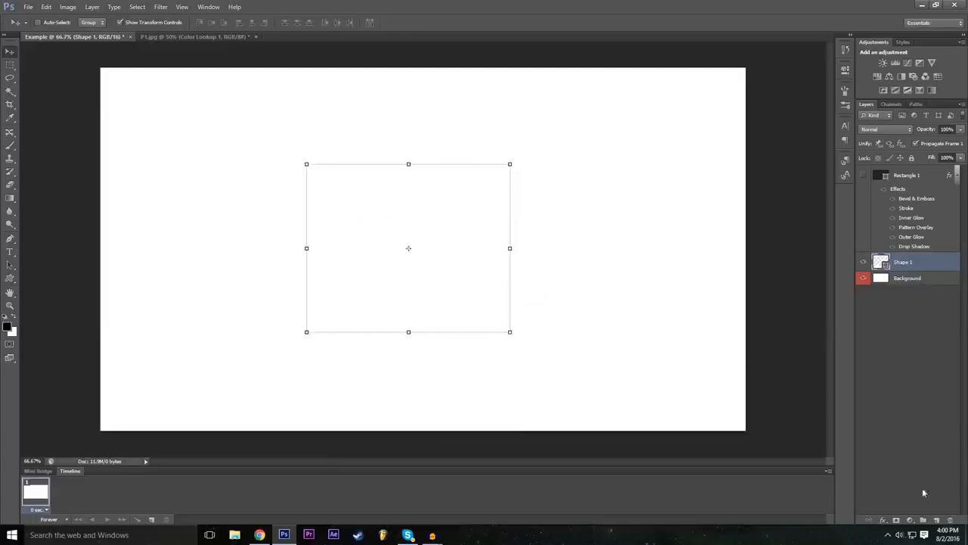
Step: Add a Color Overlay effect to the Z shape layer and set its colour to black
left_click(883, 521)
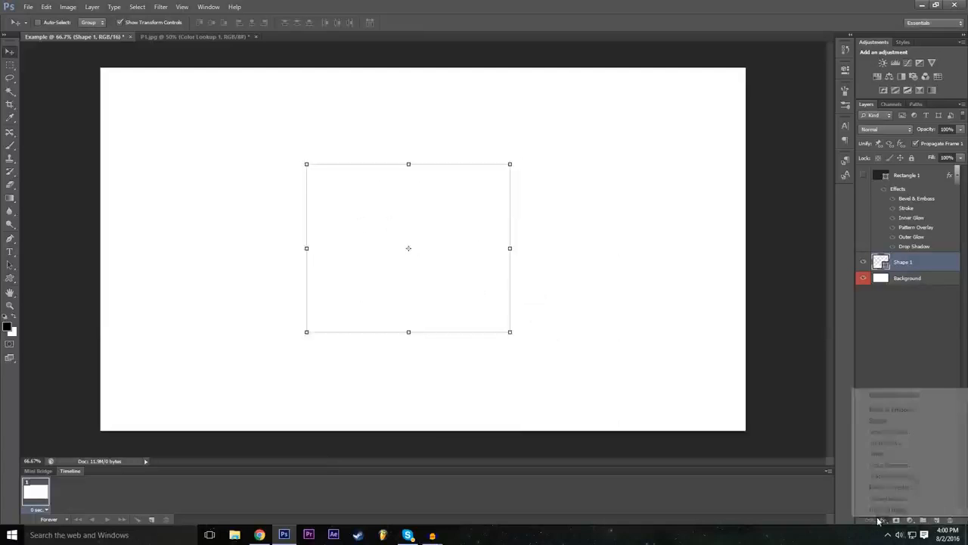
left_click(911, 395)
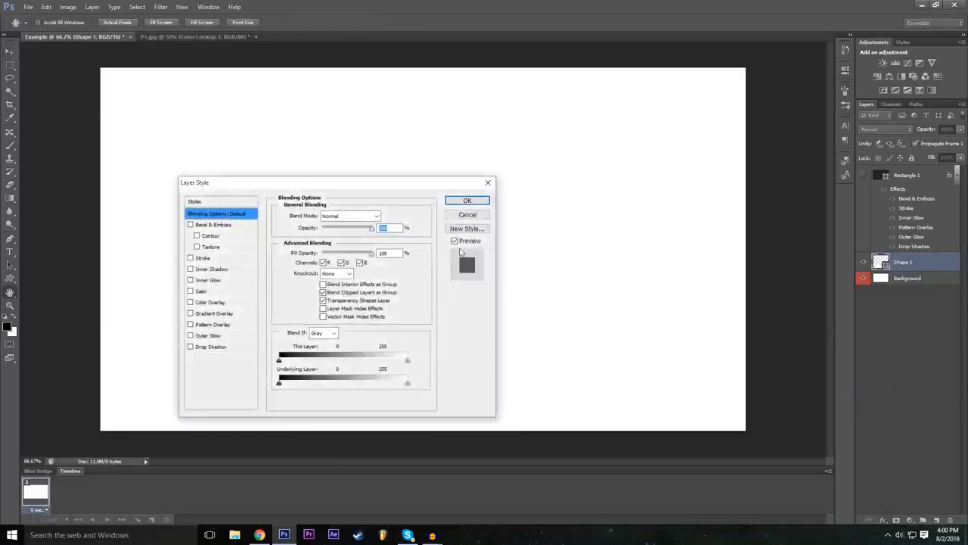
left_click_drag(363, 183, 871, 112)
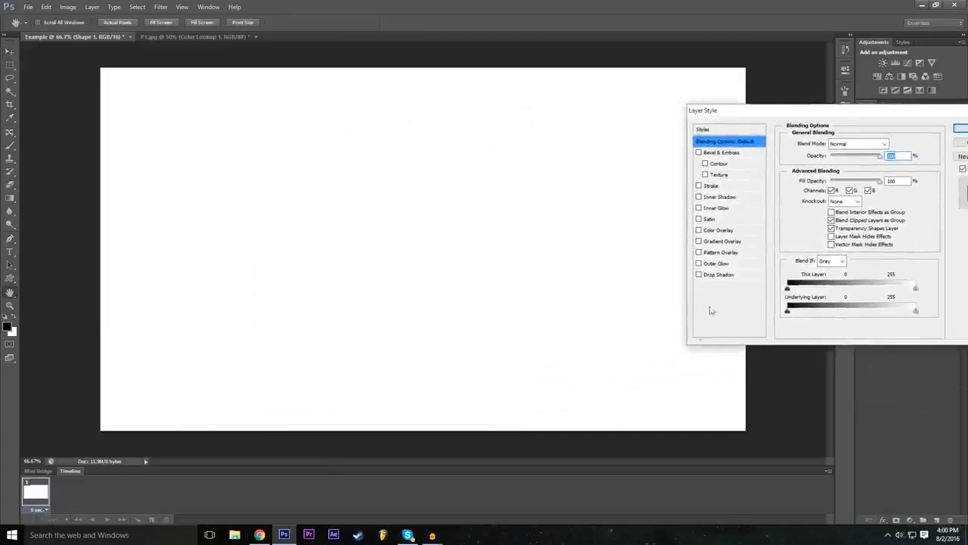
left_click(701, 231)
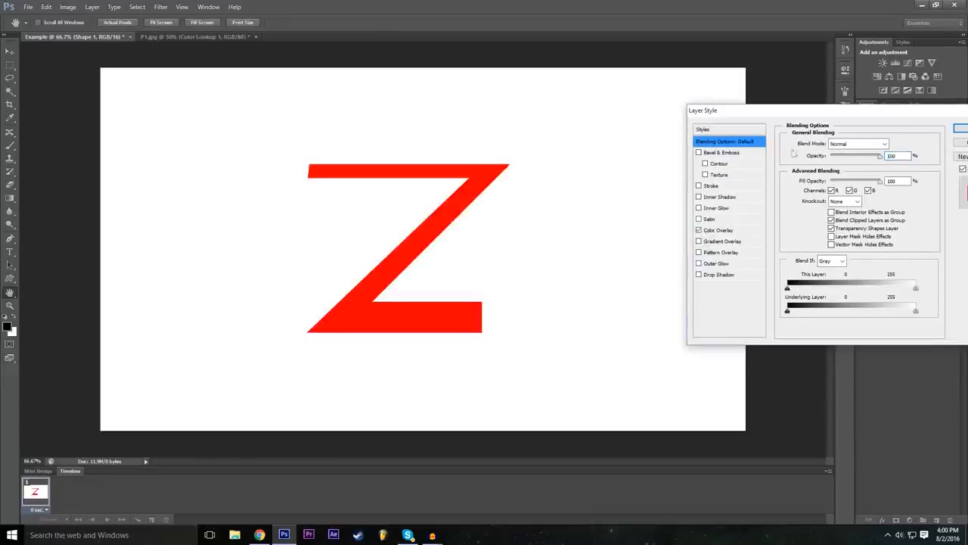
left_click_drag(812, 117, 660, 145)
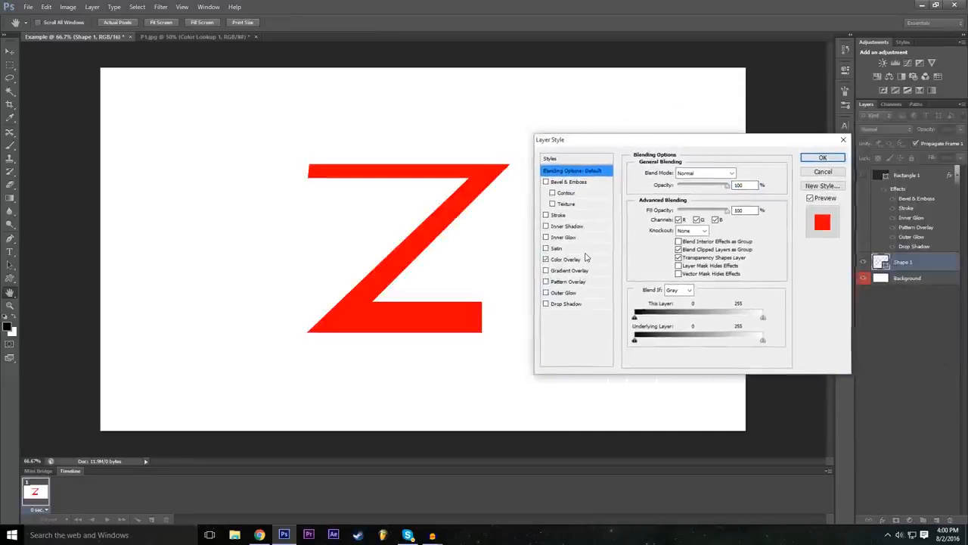
left_click(588, 259)
left_click(741, 173)
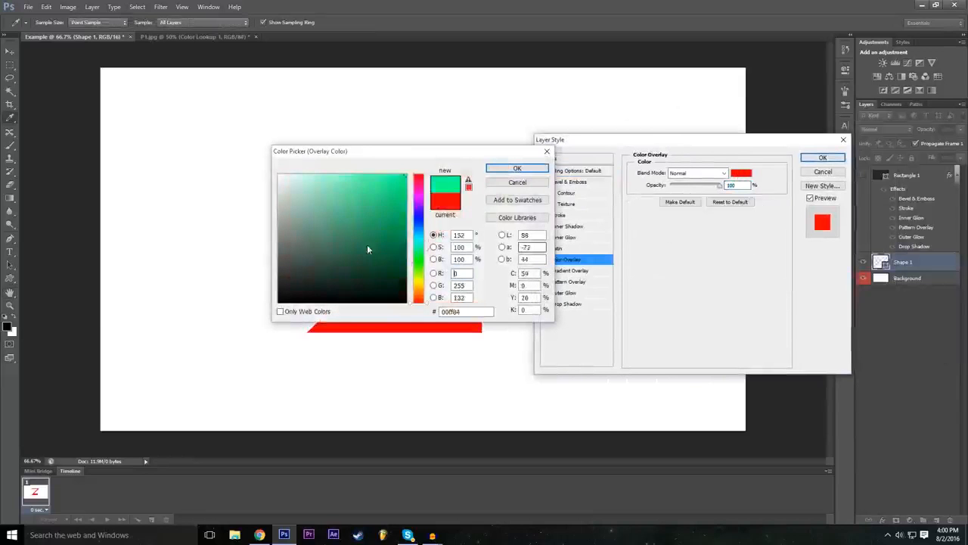
type("0")
left_click_drag(403, 157, 492, 206)
left_click(626, 216)
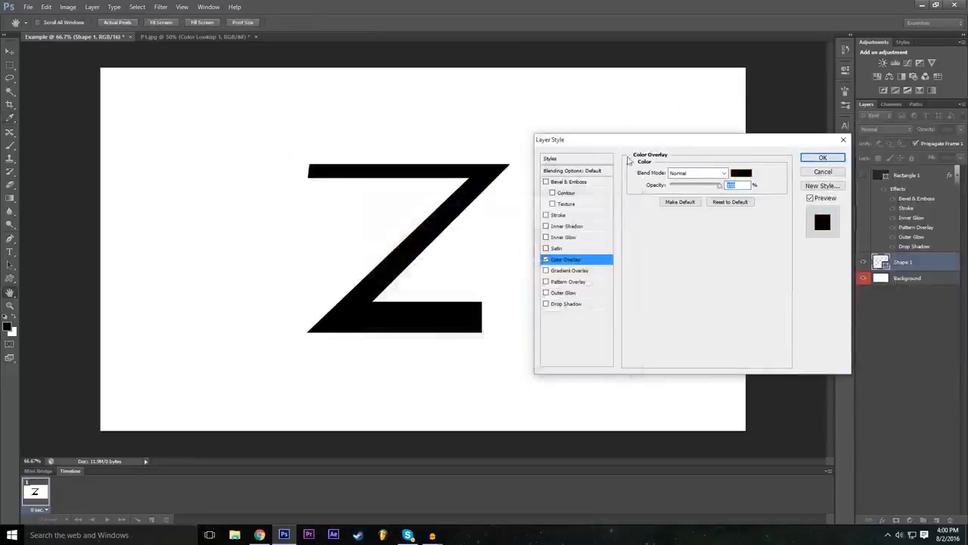
Step: Give the Z a red Outer Glow with increased spread and a size of 46 px, and hide the Background layer
left_click(551, 294)
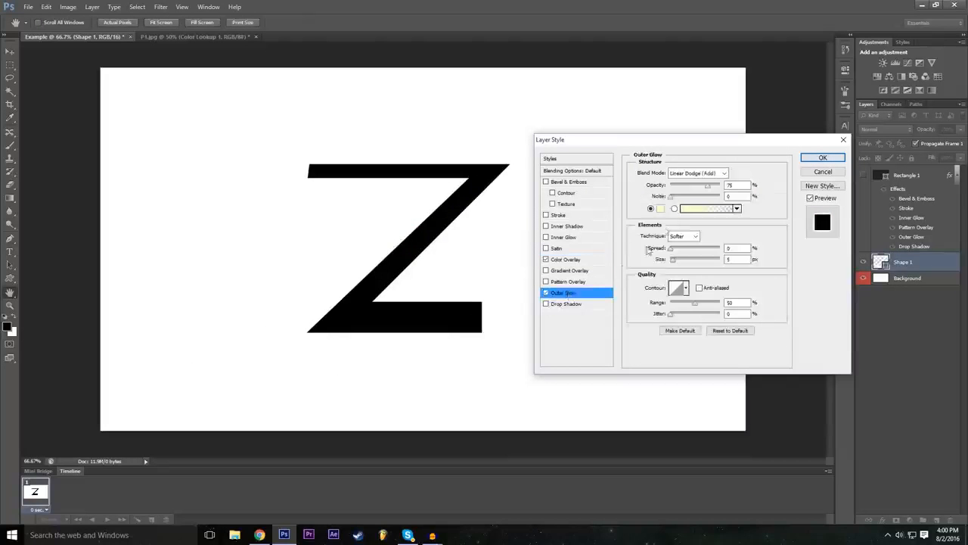
left_click(662, 209)
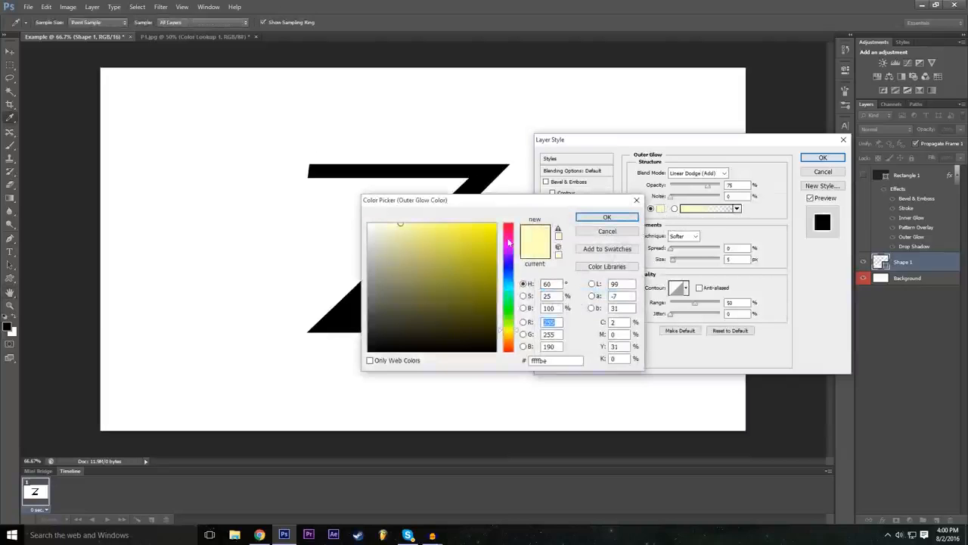
left_click_drag(509, 242, 508, 225)
left_click(607, 217)
left_click_drag(673, 260, 685, 249)
left_click_drag(784, 143, 789, 154)
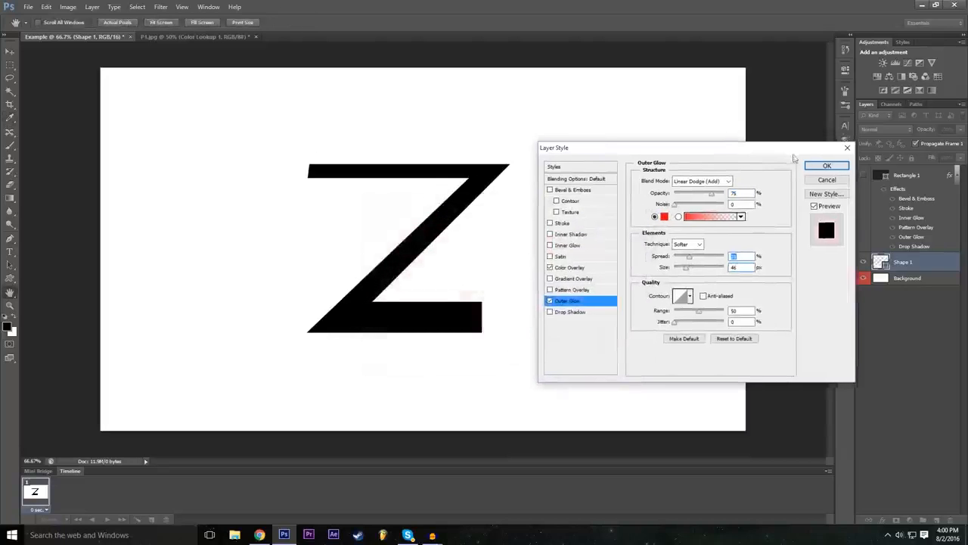
left_click(827, 166)
left_click(863, 310)
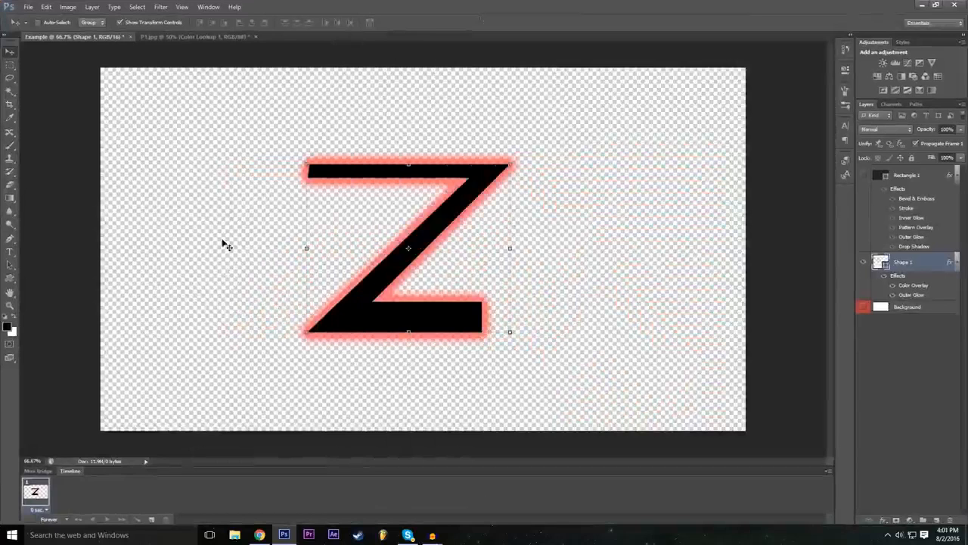
Step: Review the finished effects by comparing the Z in the Example document with the edited car image in P1.jpg
left_click(211, 37)
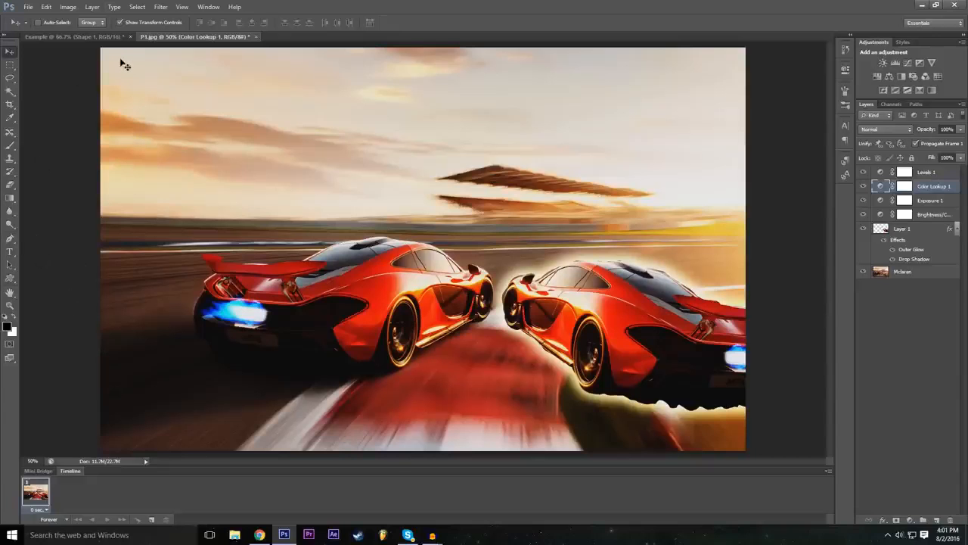
left_click(113, 37)
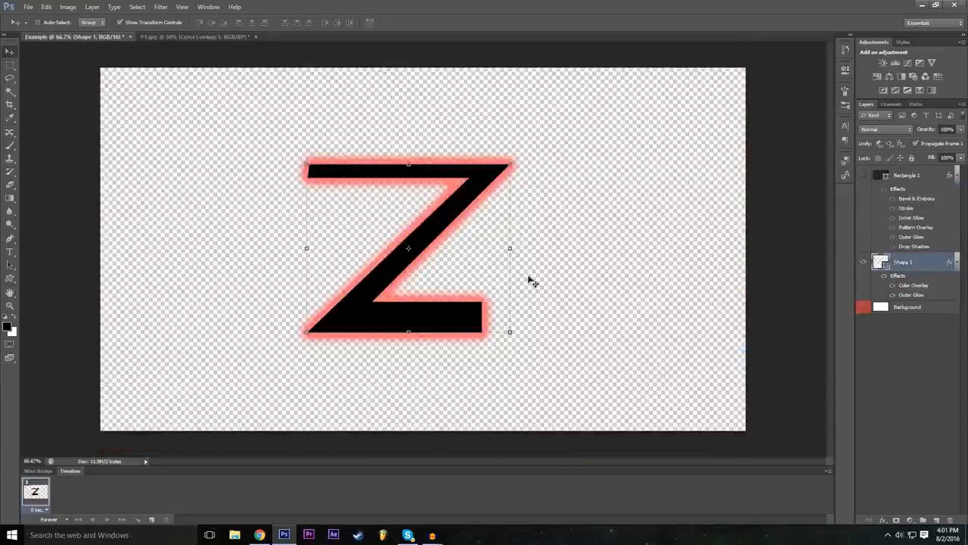
left_click(195, 36)
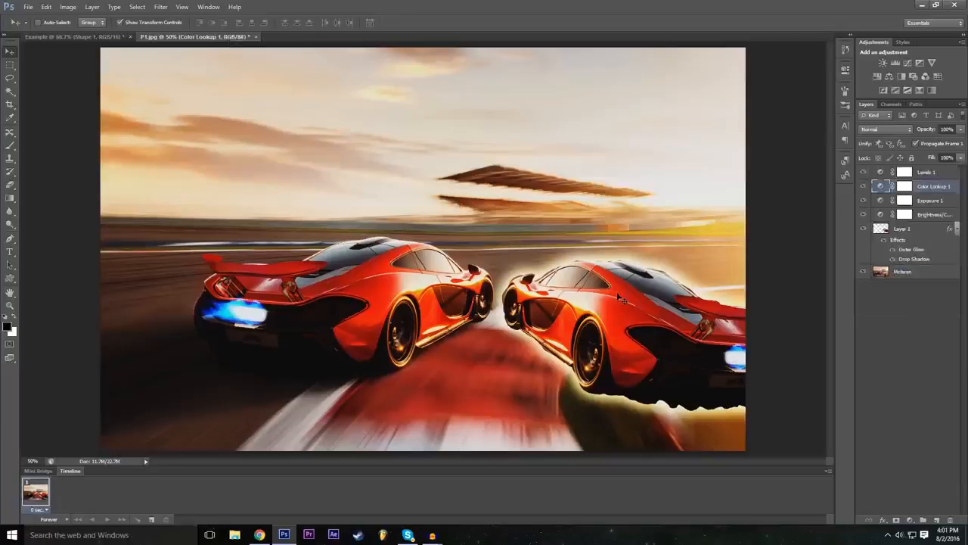